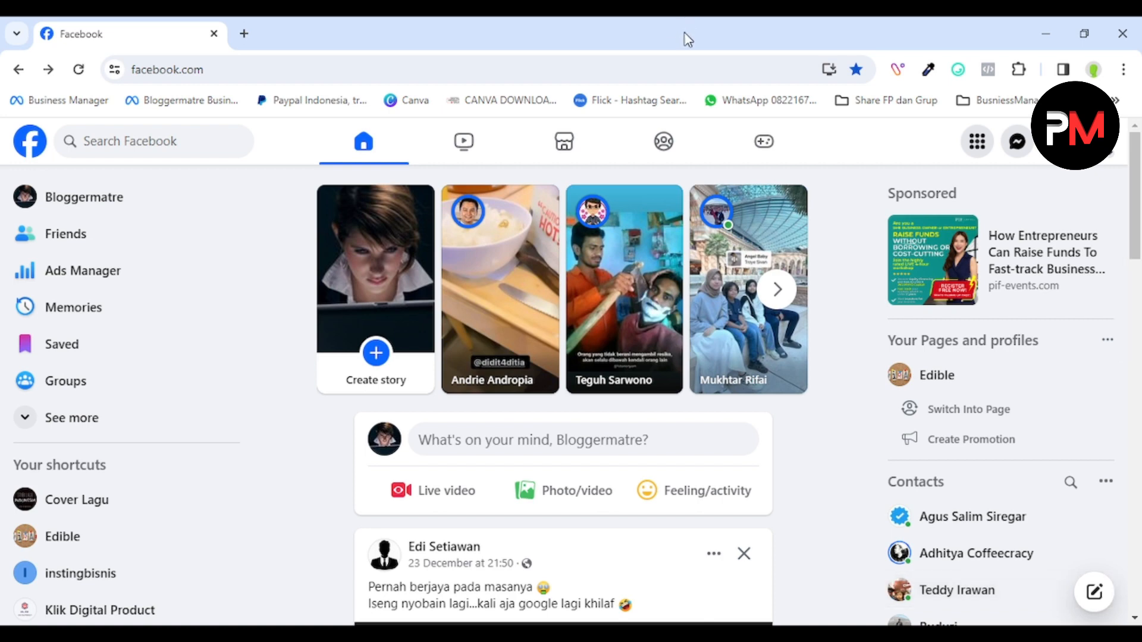
Open Ads Manager from the Facebook sidebar and start creating a new campaign
left_click(103, 278)
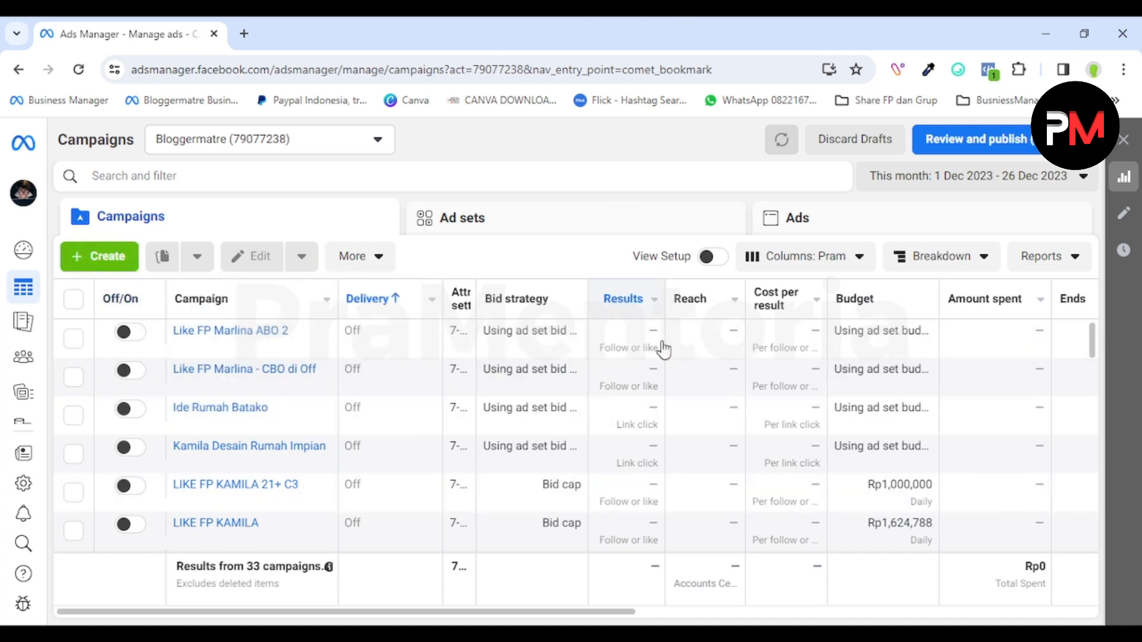
left_click(94, 273)
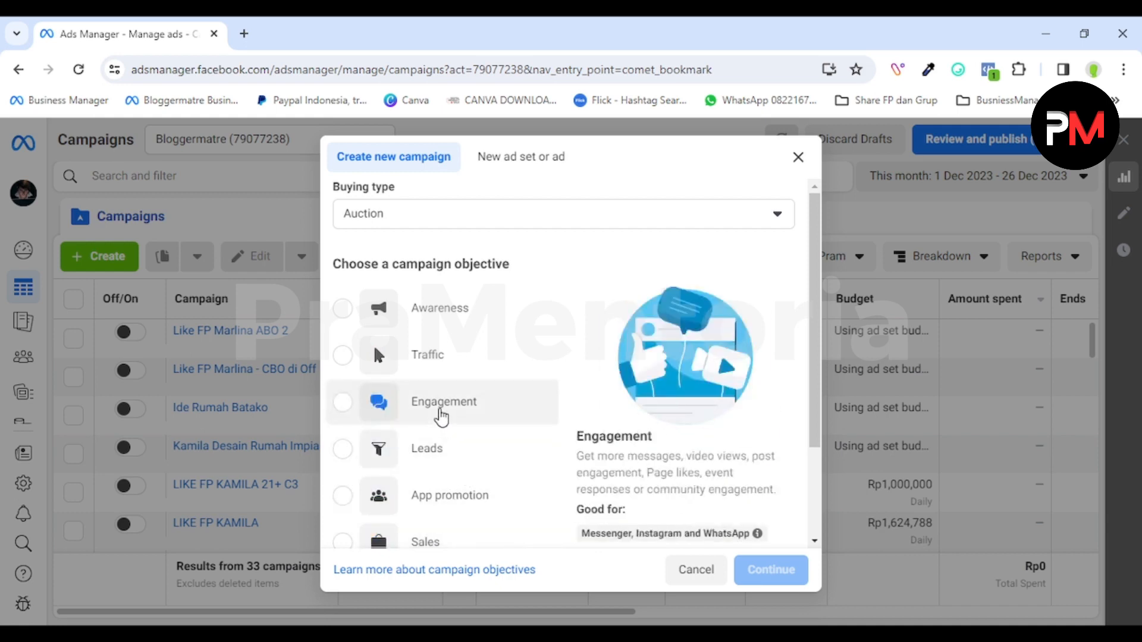
Choose Engagement as the campaign objective and continue
left_click(440, 417)
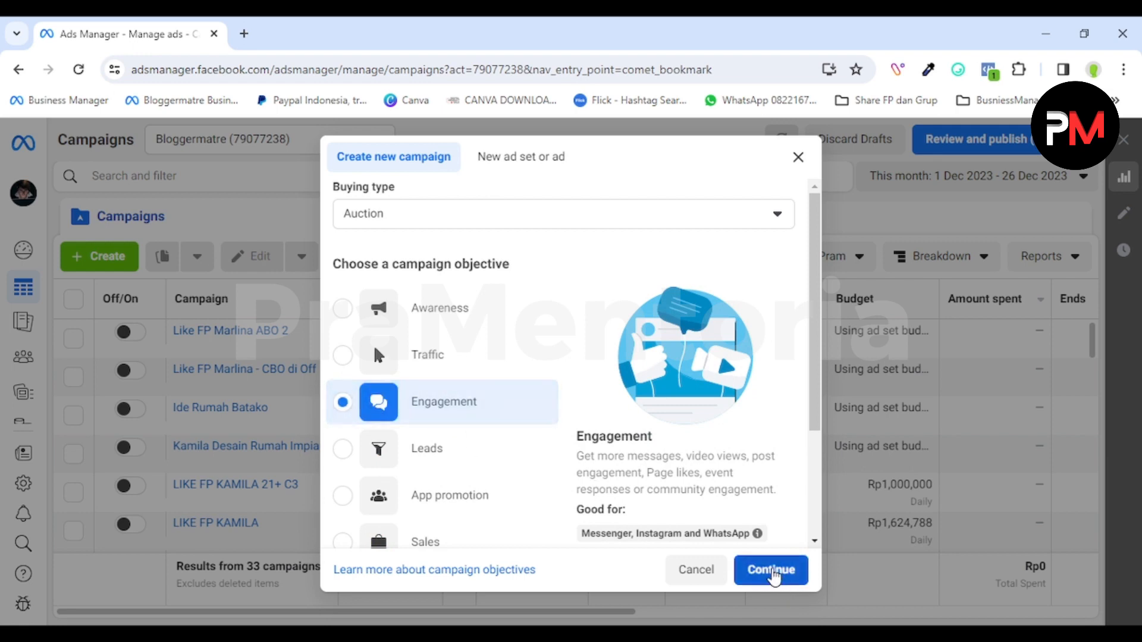
left_click(770, 569)
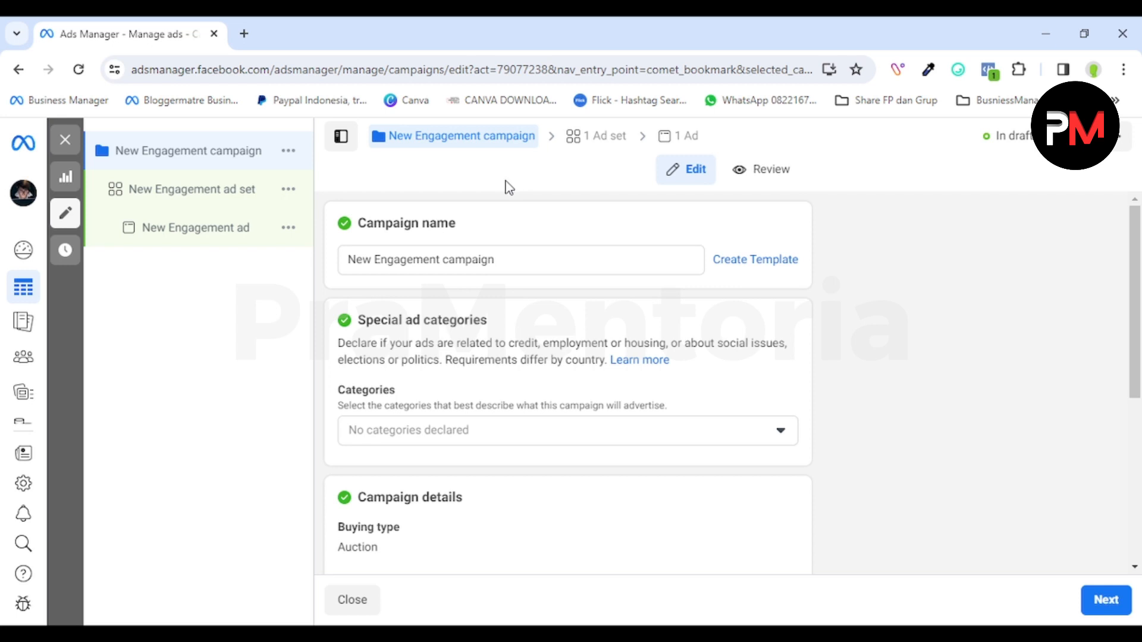
Rename the campaign to 'WA Kaos Baseball' and review its details
left_click(498, 253)
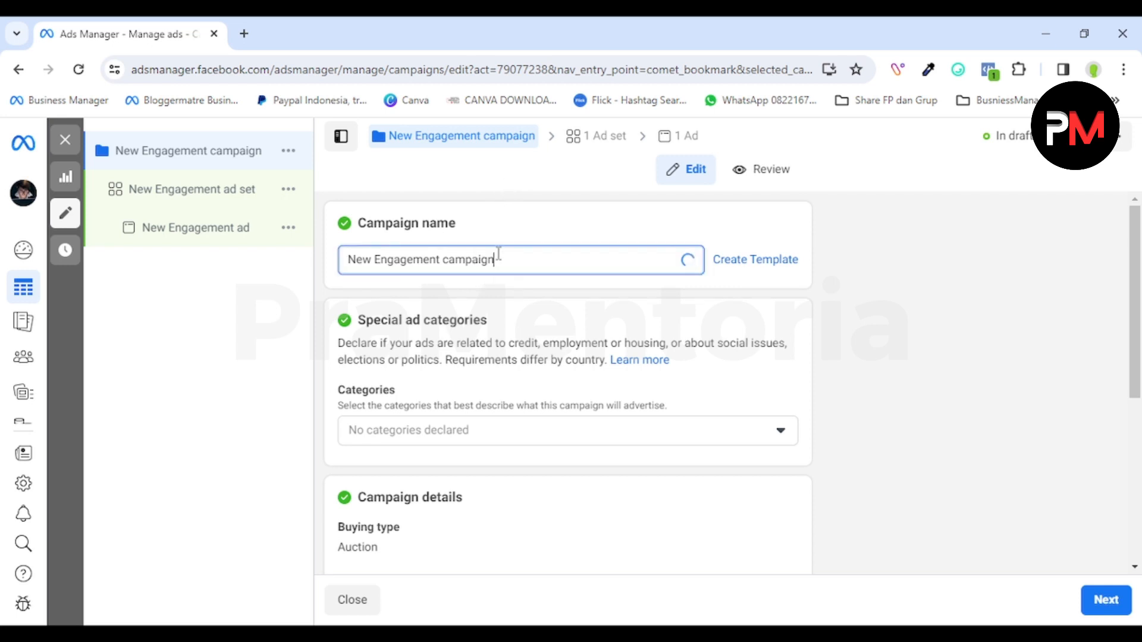
type("WA")
key("ctrl+a")
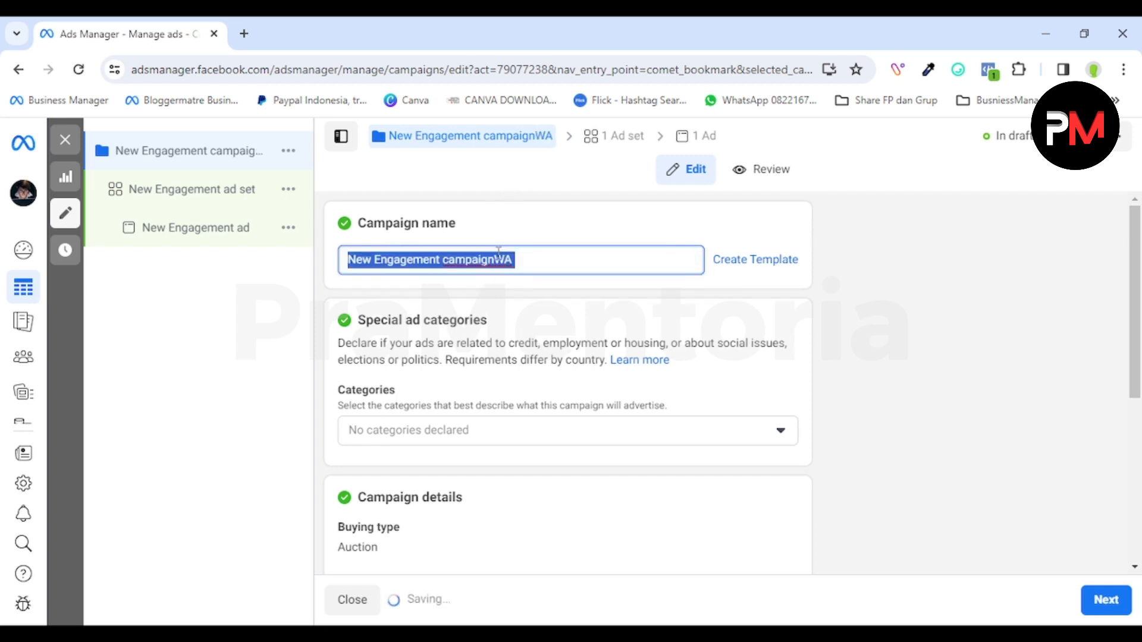
type("WA")
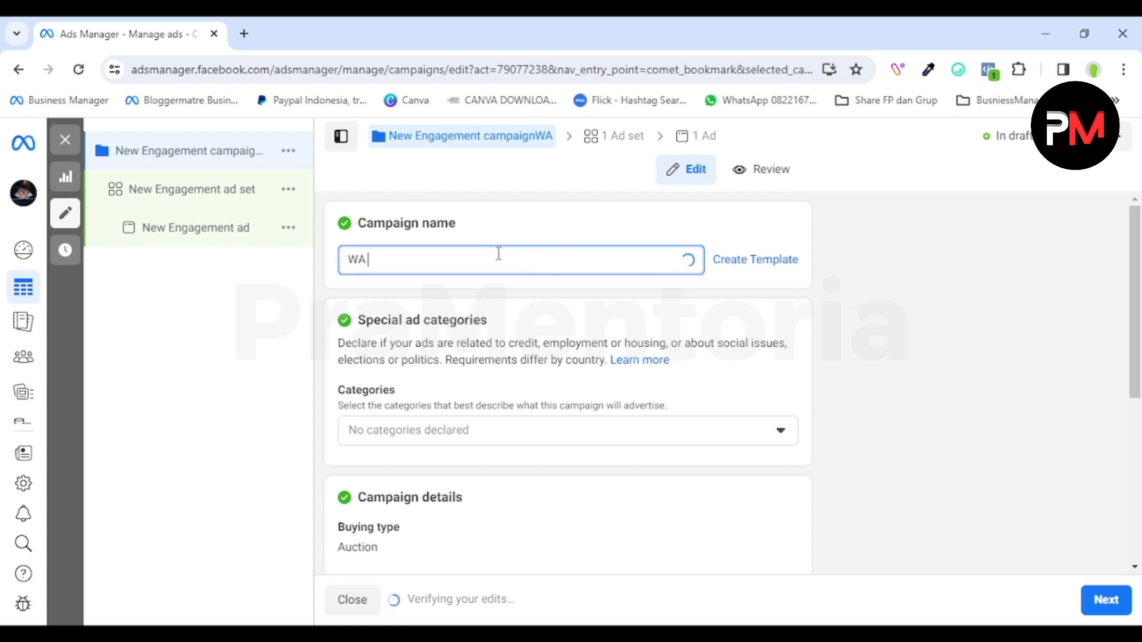
type(" bup")
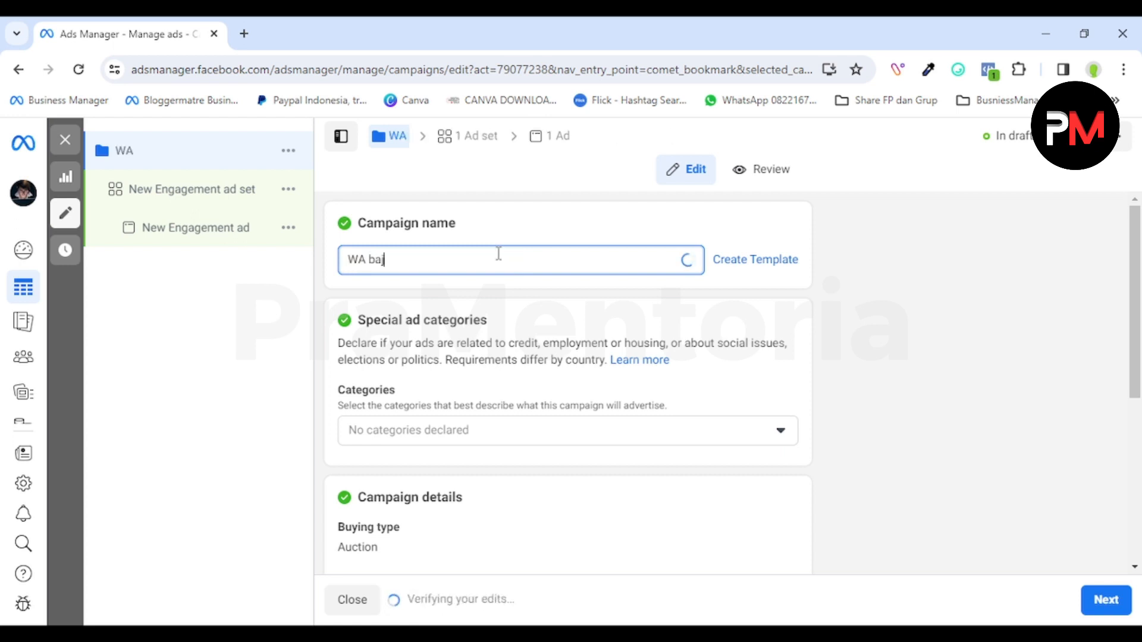
key("BackSpace")
key("BackSpace")
key("BackSpace")
key("BackSpace")
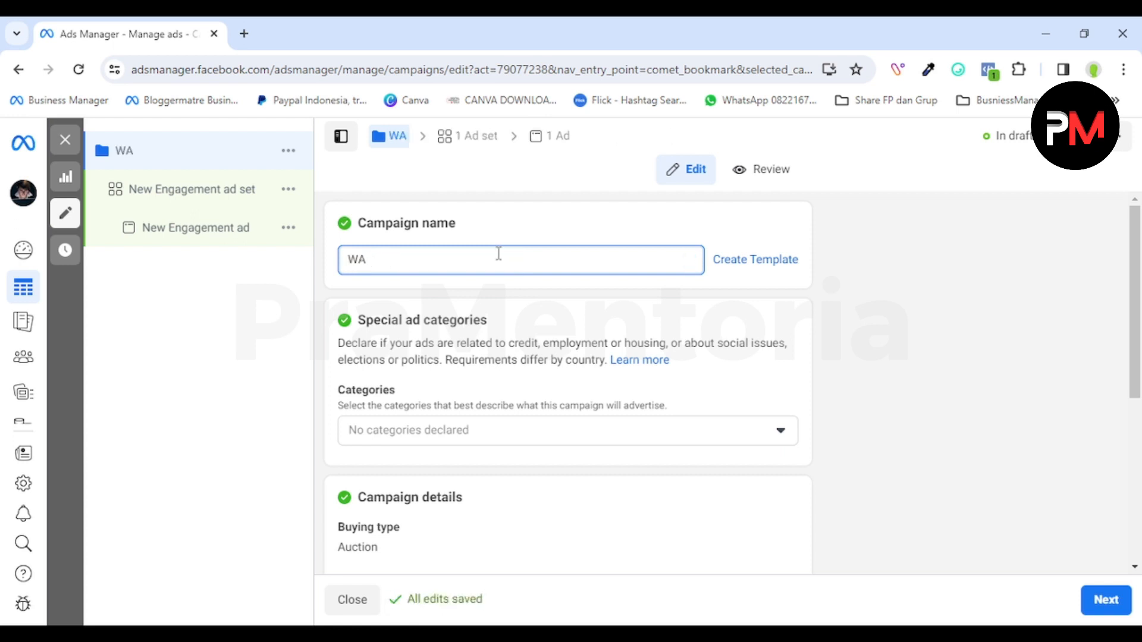
type("kAo")
key("BackSpace")
key("BackSpace")
key("BackSpace")
key("BackSpace")
type("Kao")
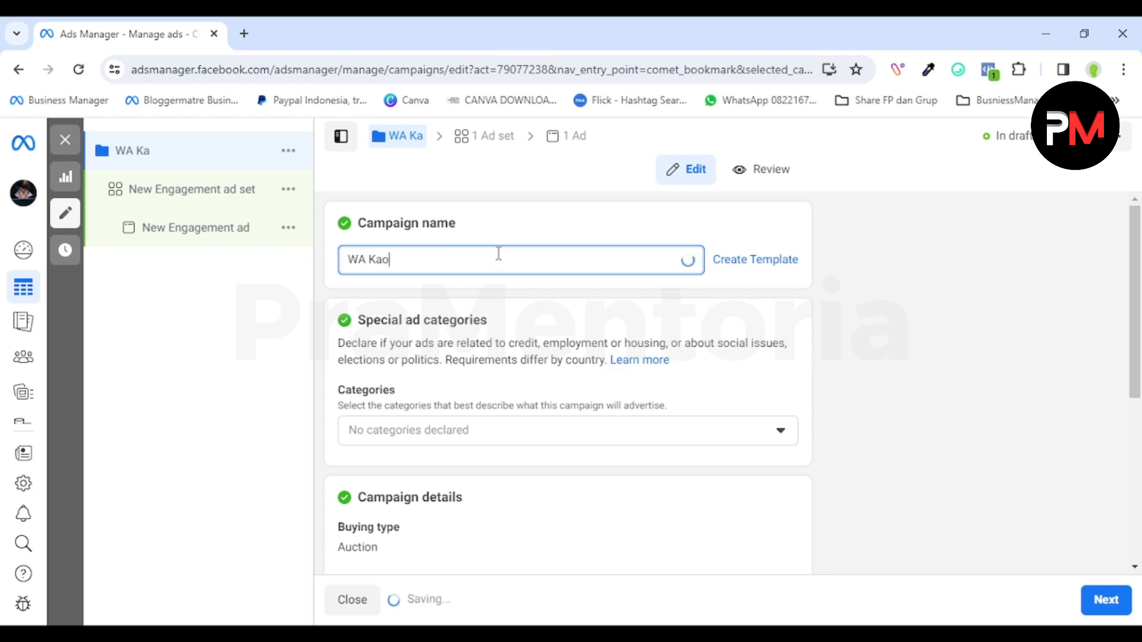
type("s Base")
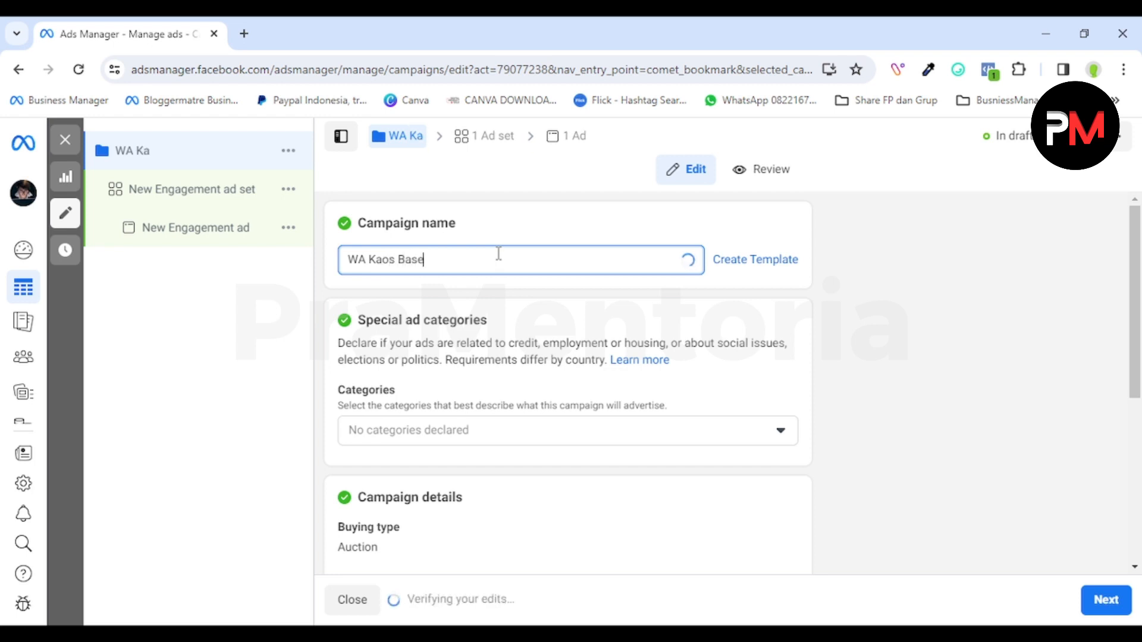
type("ball")
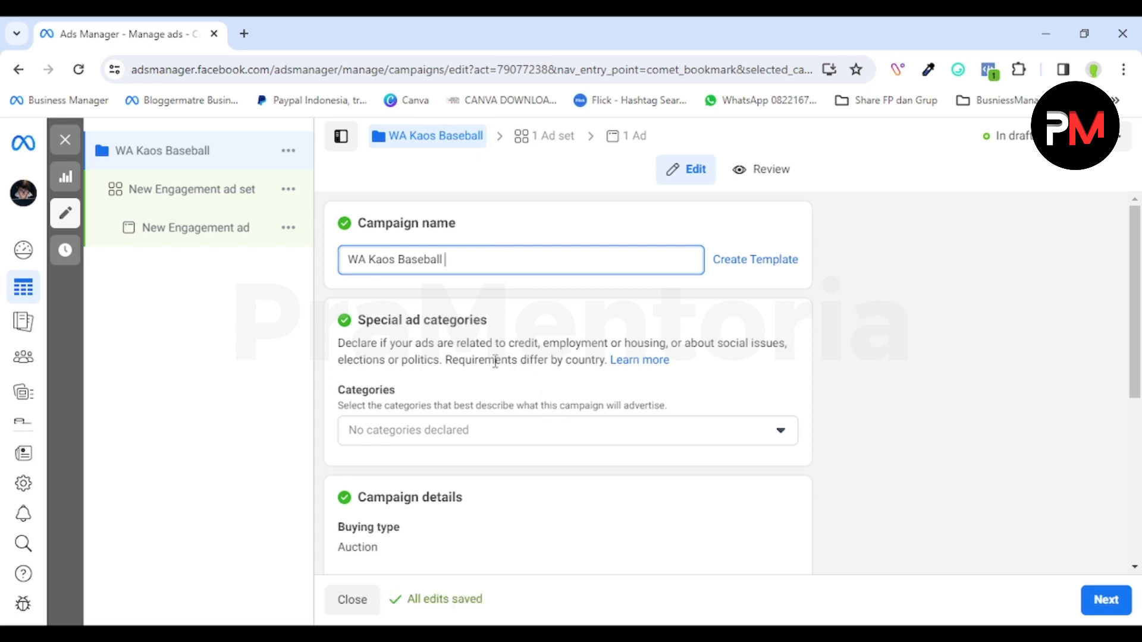
scroll(458, 477, "down", 1)
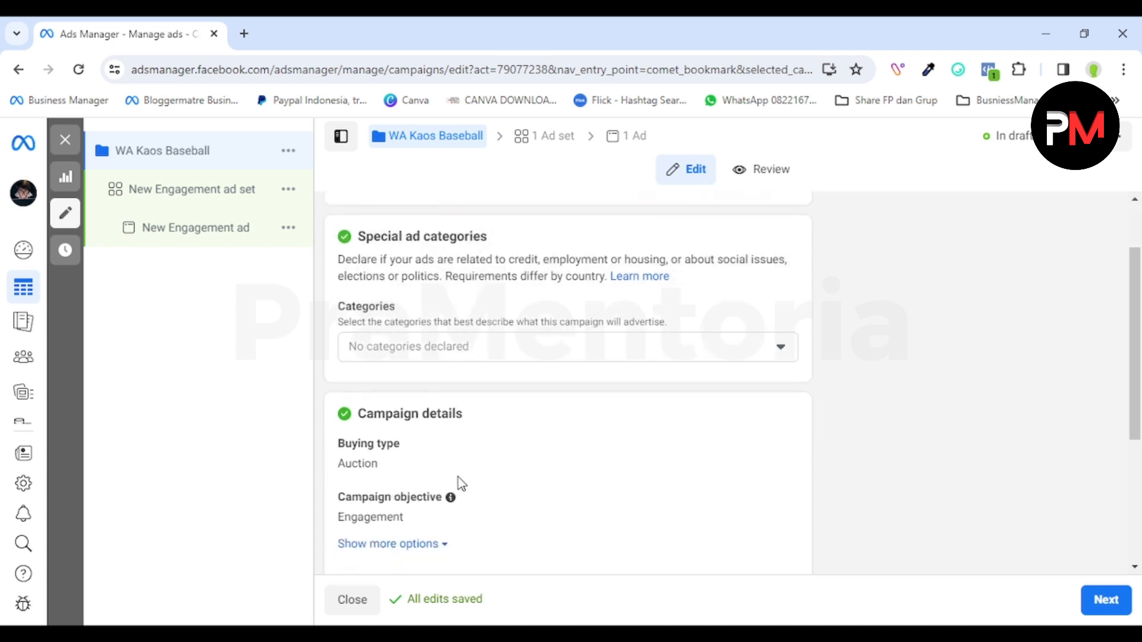
scroll(458, 478, "down", 1)
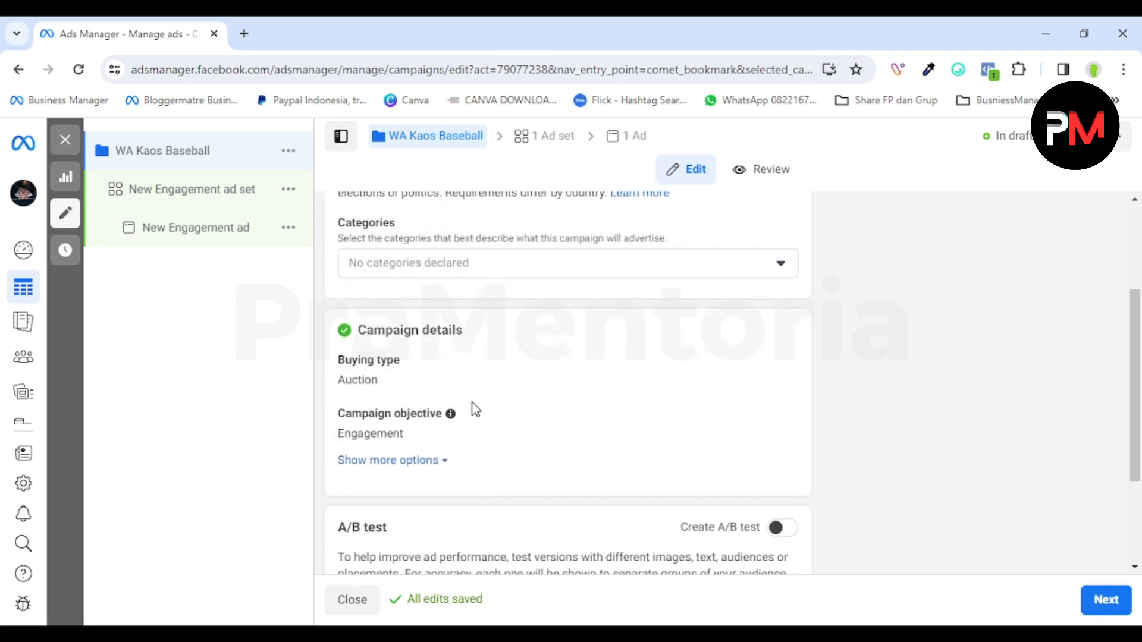
scroll(474, 462, "down", 2)
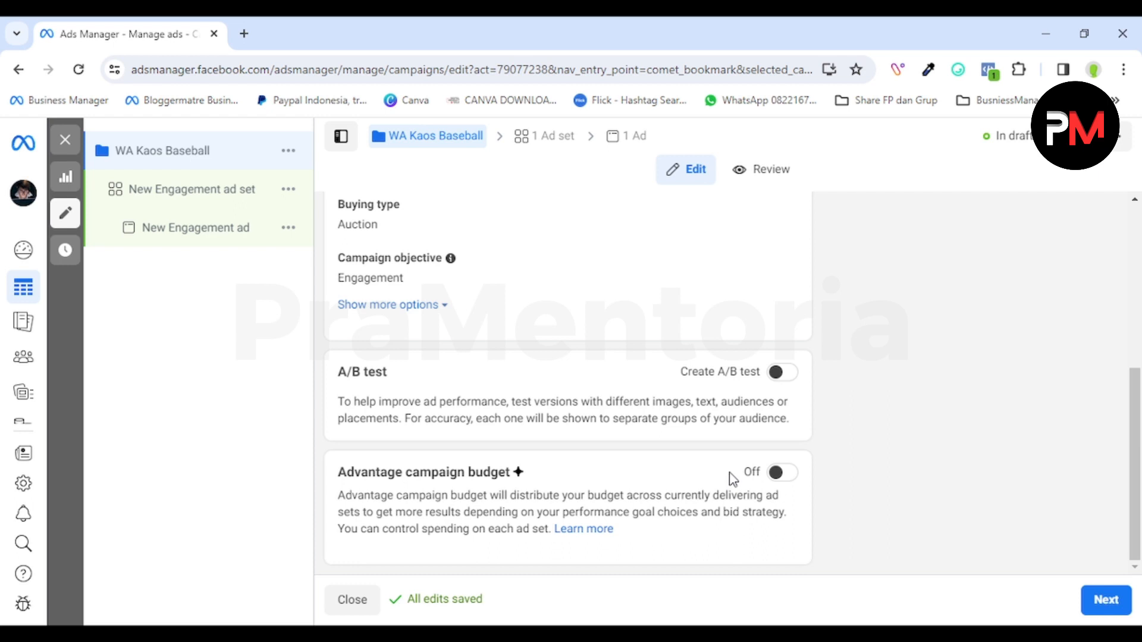
Move to the ad set and name it 'WA Bandung-Jakarta-Semarang'
left_click(1101, 606)
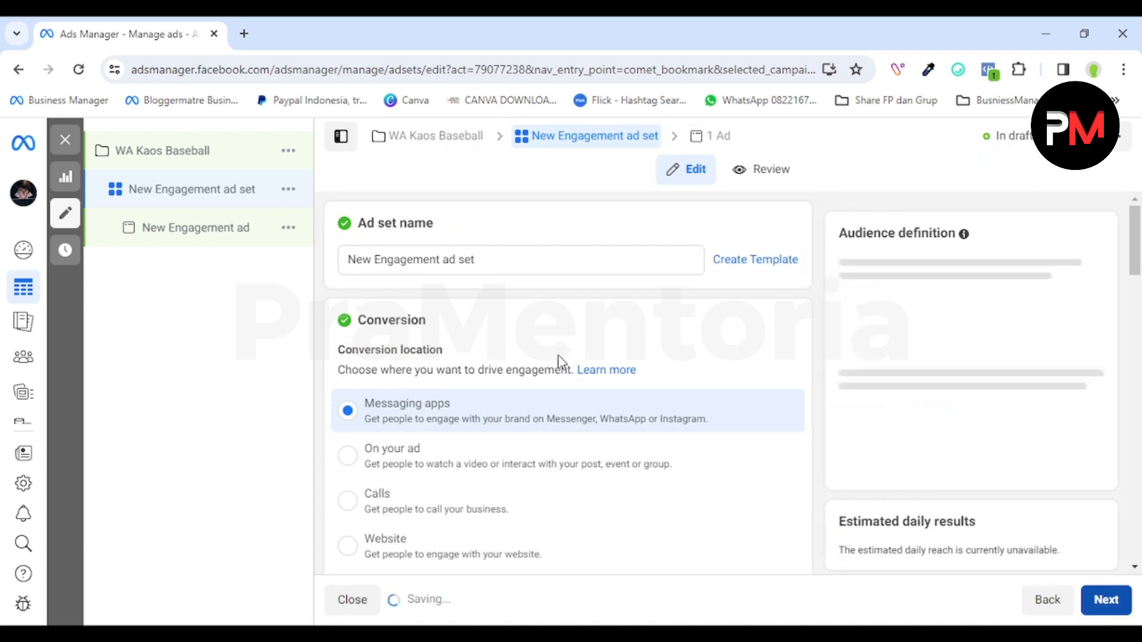
left_click(529, 260)
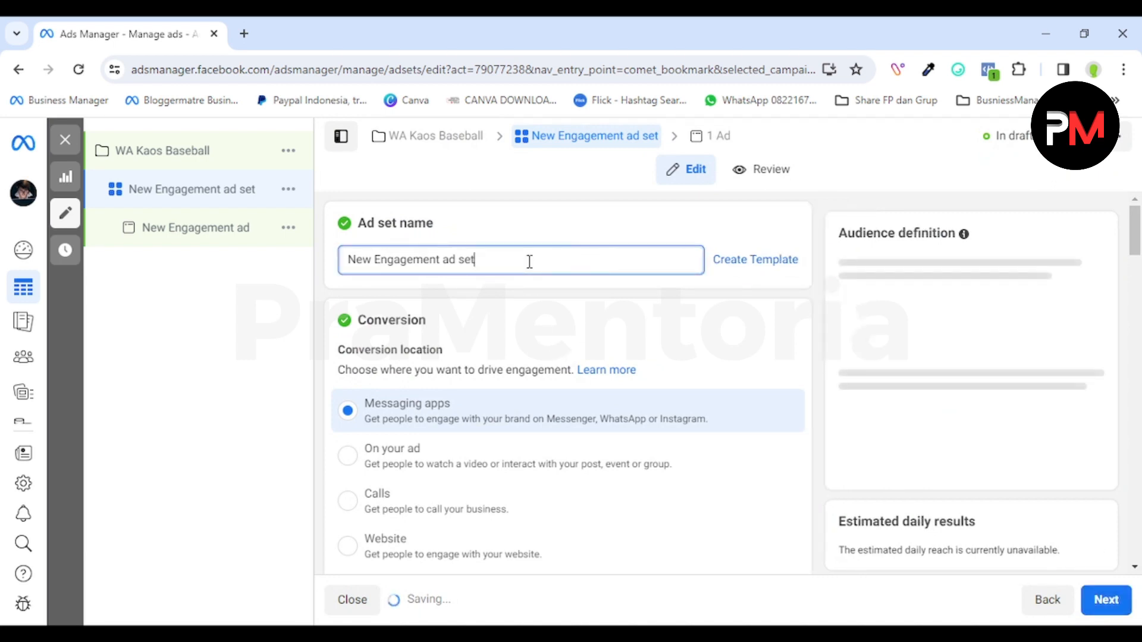
key("ctrl+a")
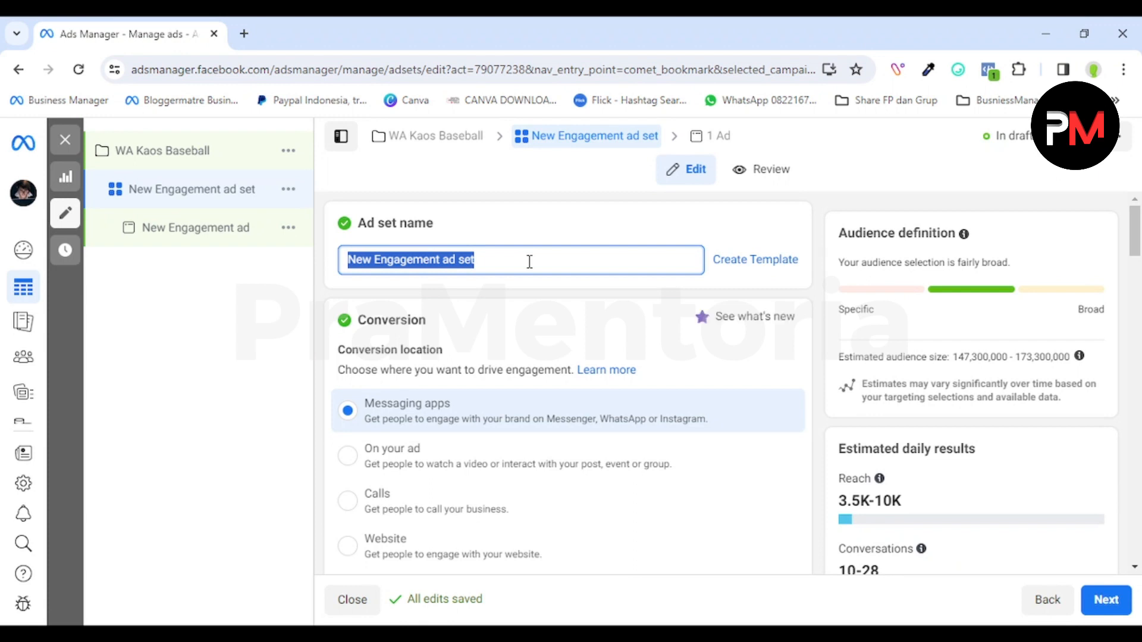
type("W")
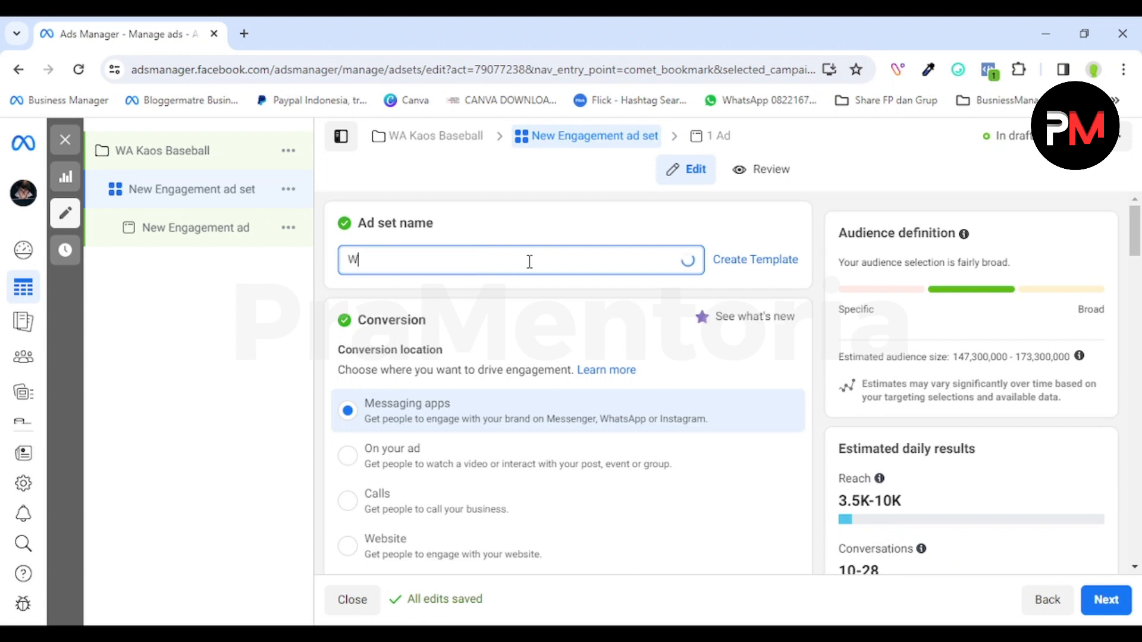
type("A Bandung-Jakarta")
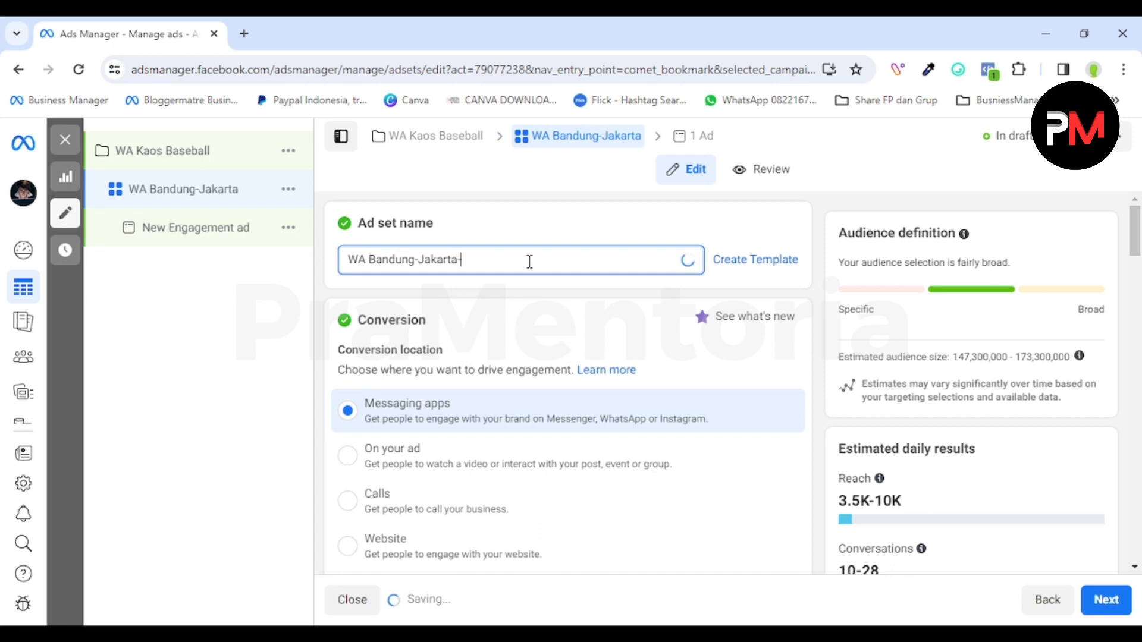
type("-")
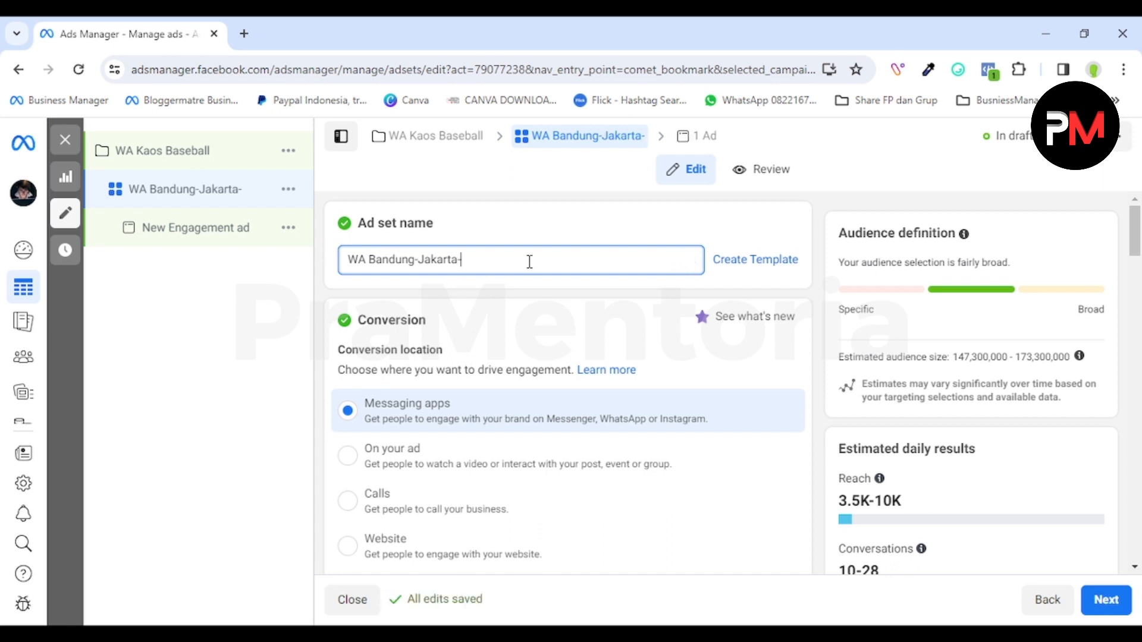
type("Semarang")
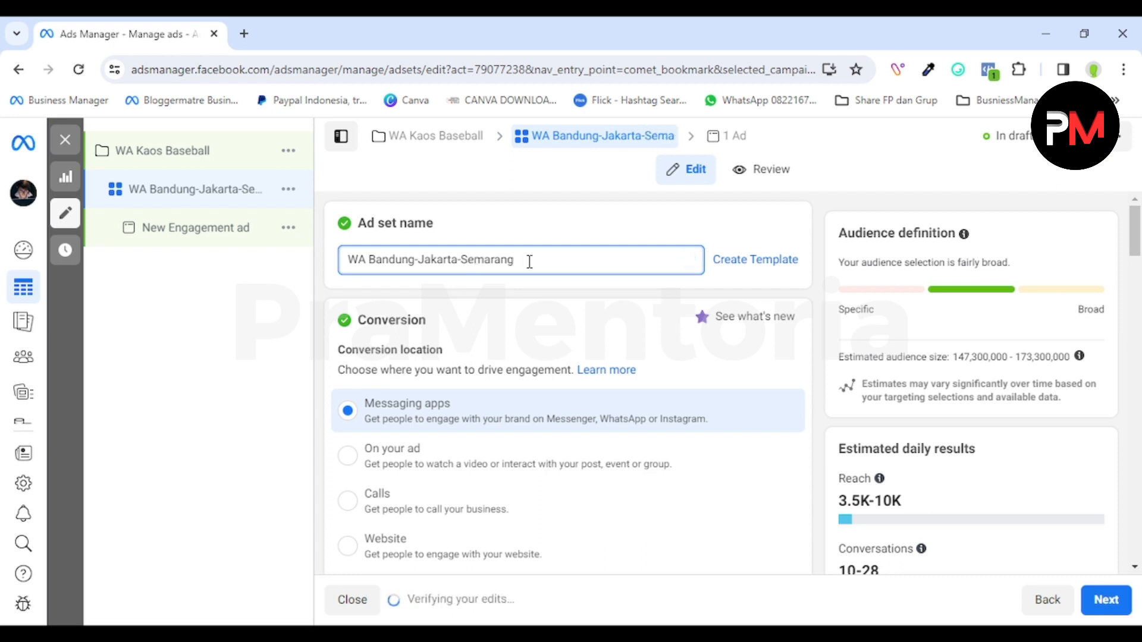
scroll(454, 382, "down", 2)
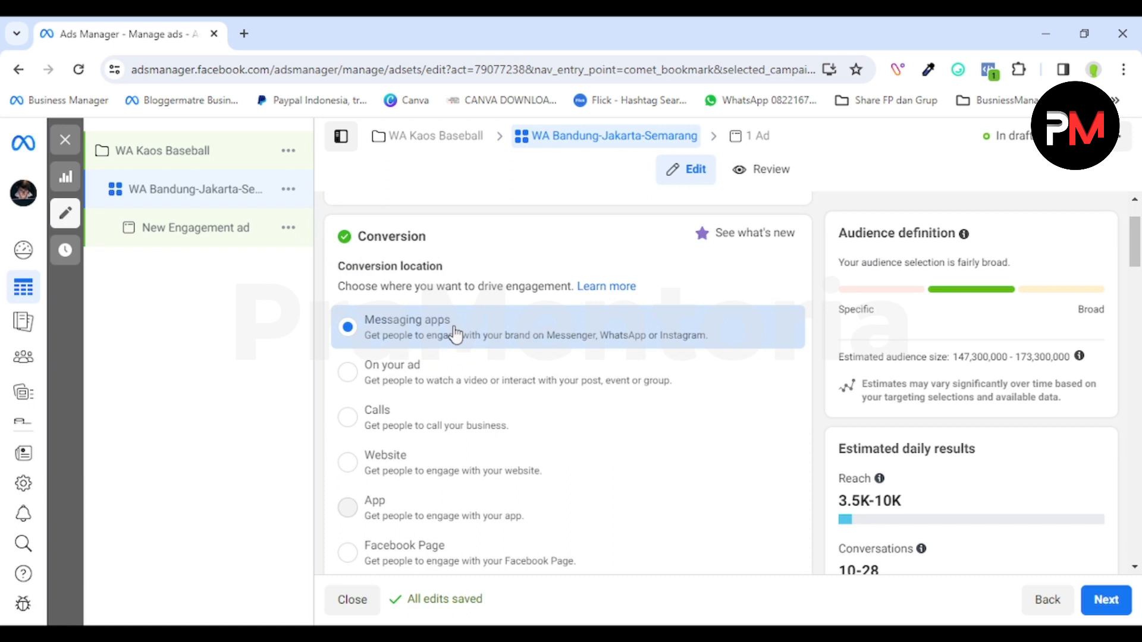
scroll(511, 398, "down", 4)
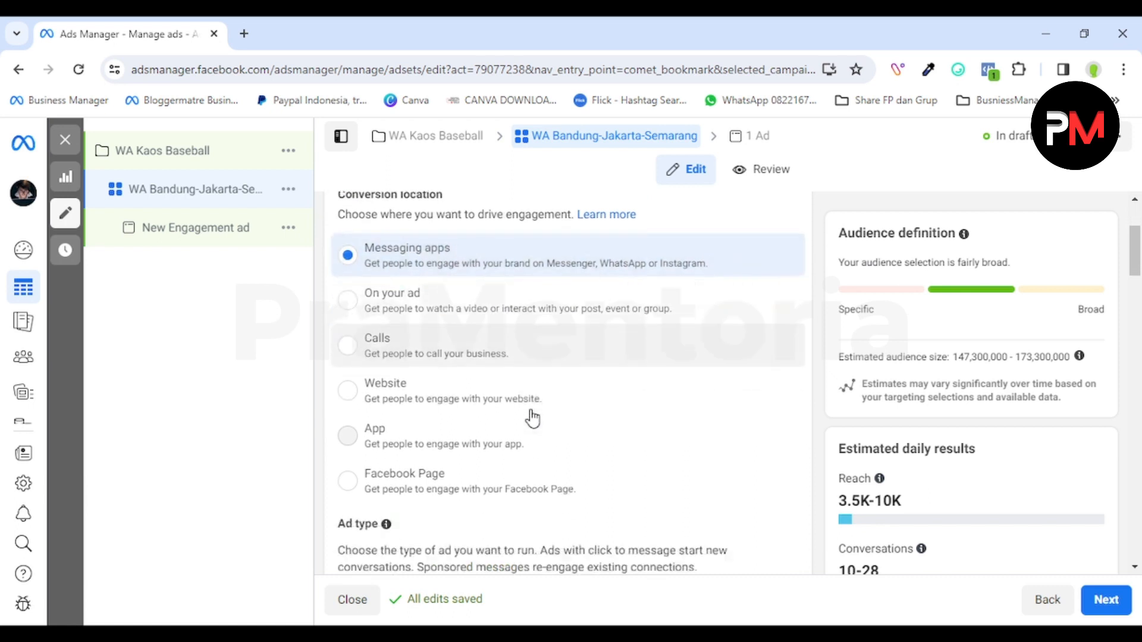
scroll(436, 406, "down", 3)
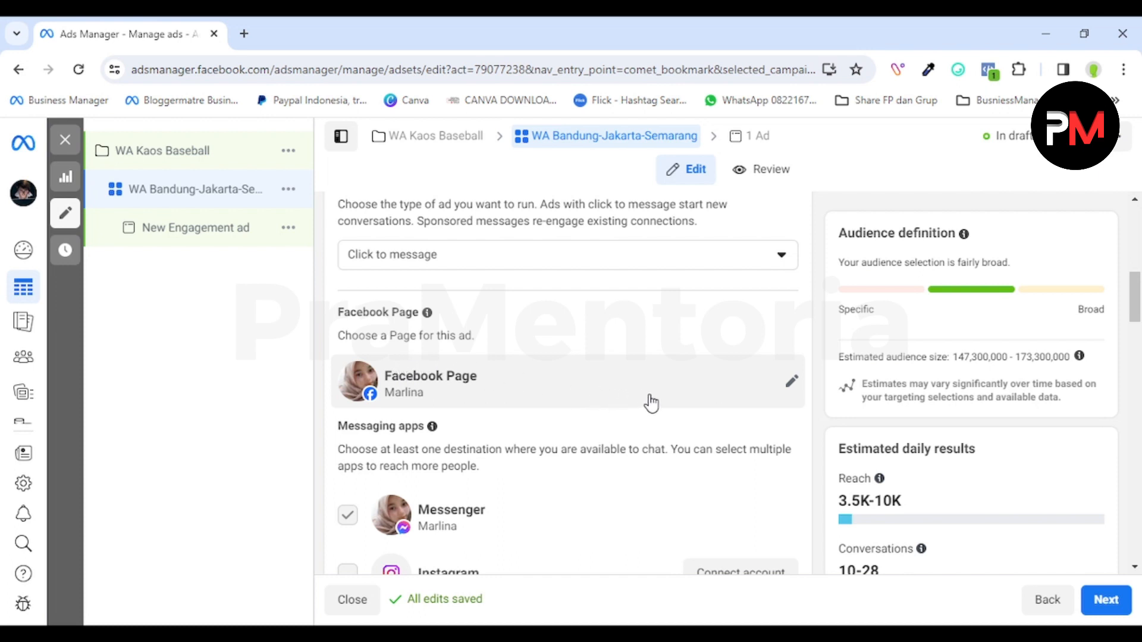
Select Cover Lagu as the ad set's Facebook Page
left_click(789, 395)
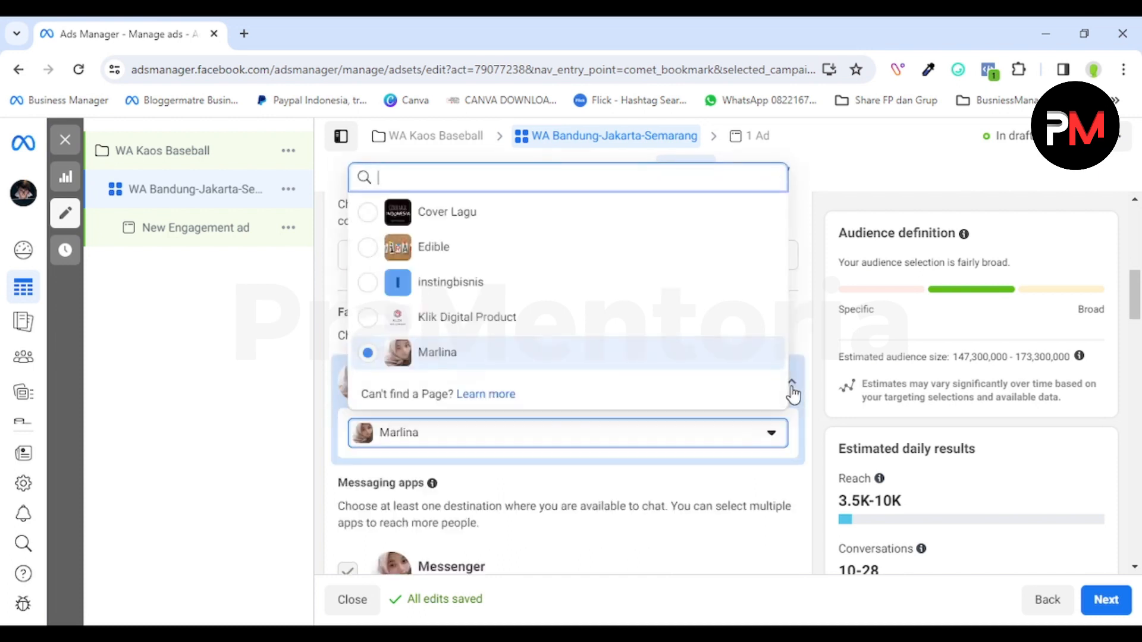
left_click(492, 220)
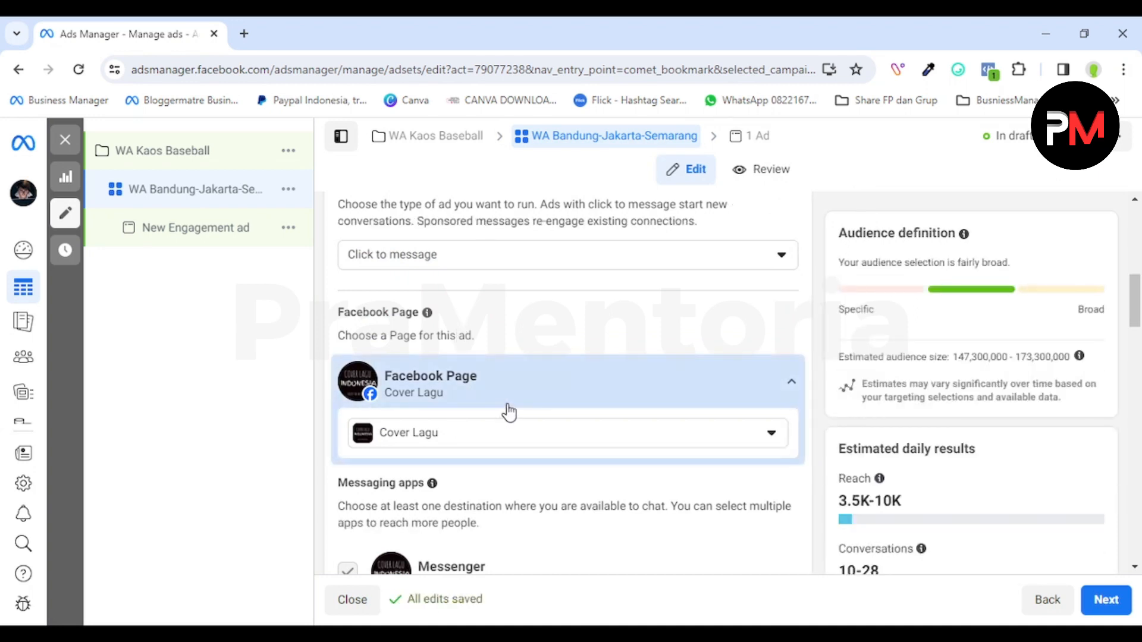
scroll(519, 445, "down", 3)
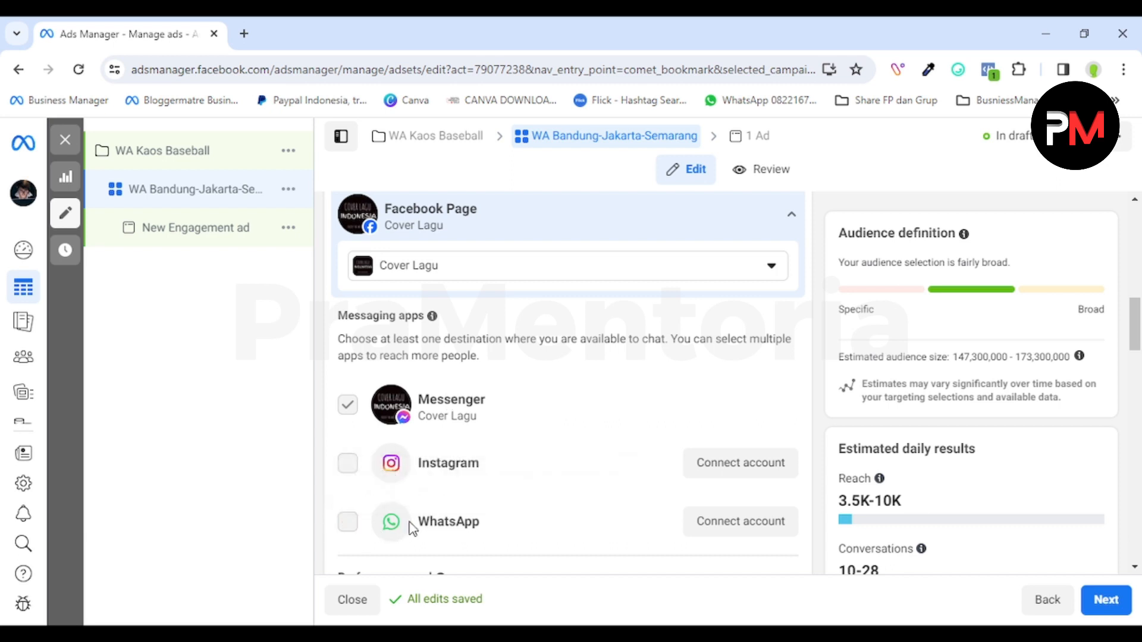
Replace the phone number with the business WhatsApp number and submit it
left_click(760, 531)
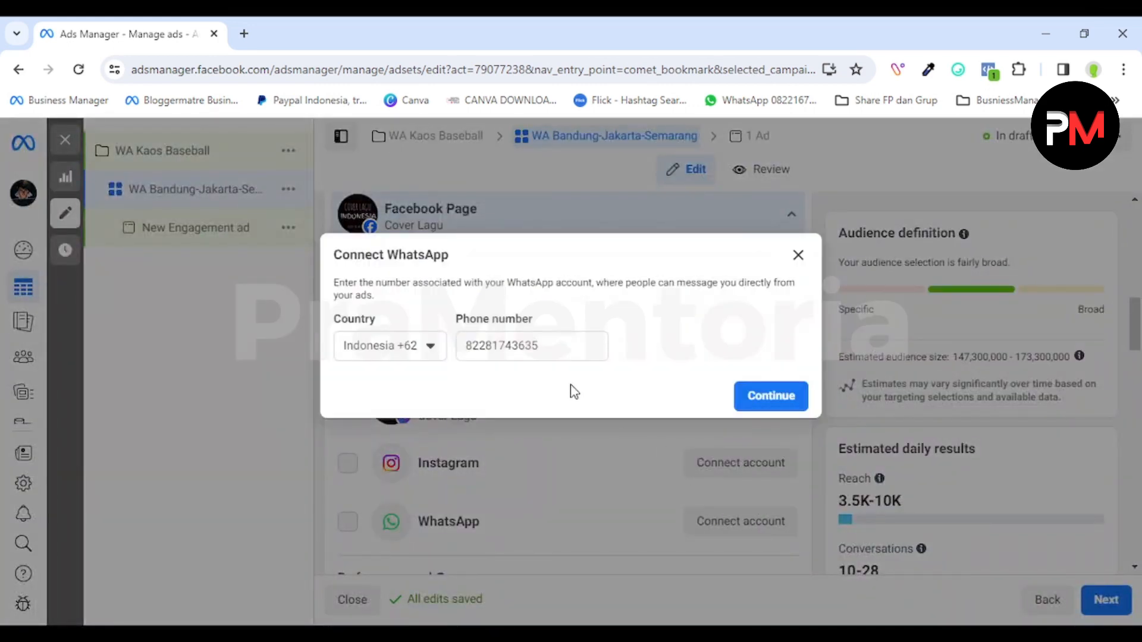
left_click(557, 346)
key("ctrl+a")
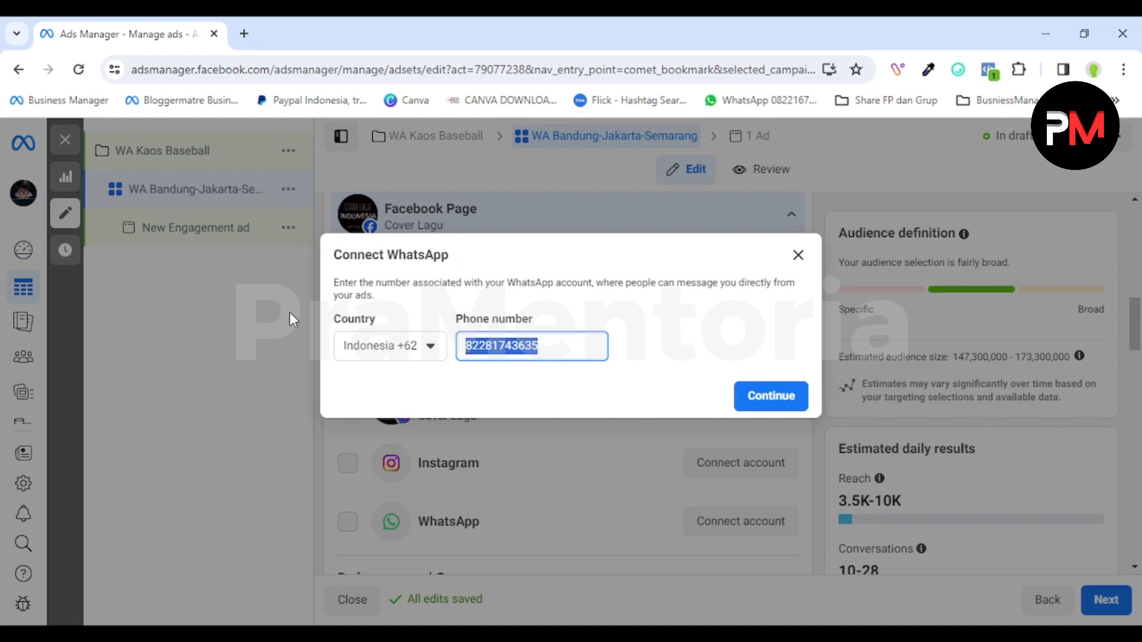
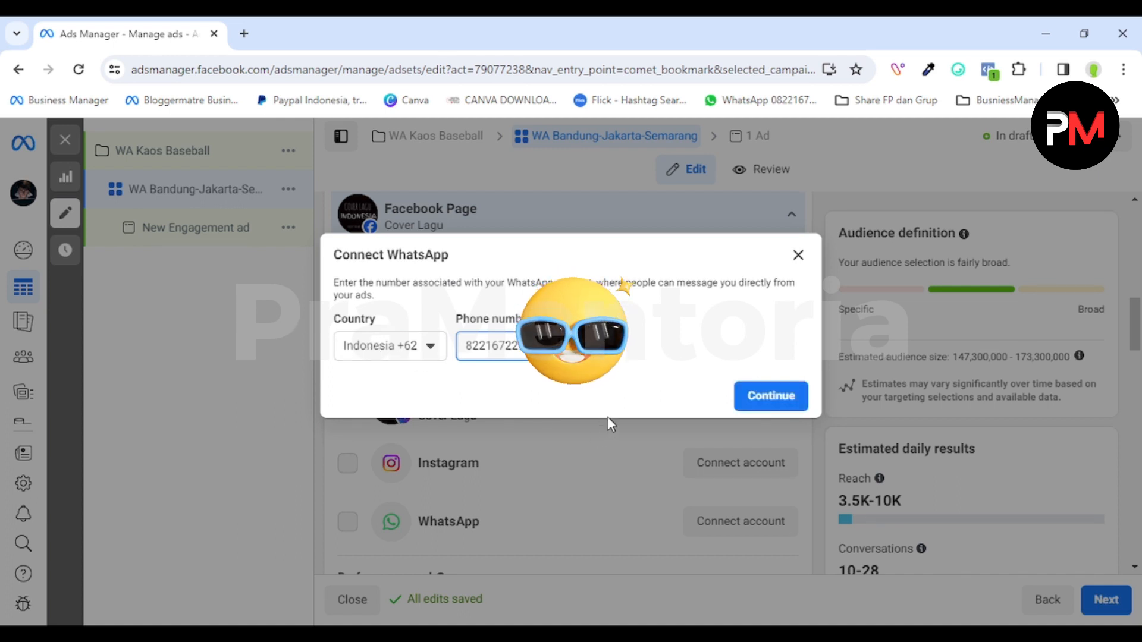
left_click(750, 400)
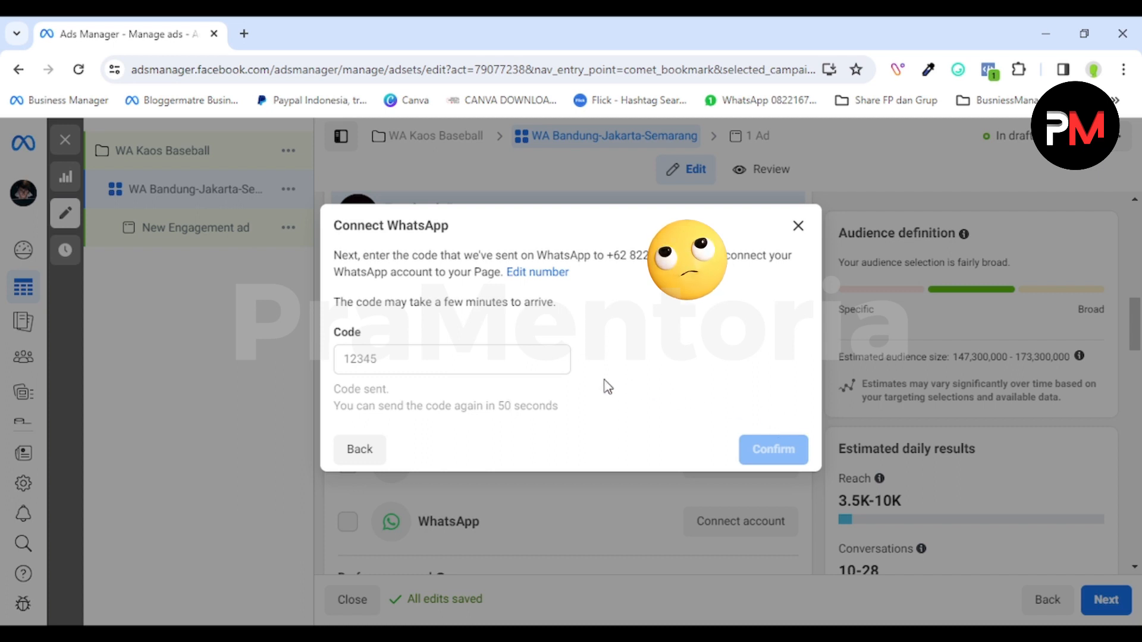
Enter the verification code received on WhatsApp and confirm the connection
left_click(482, 362)
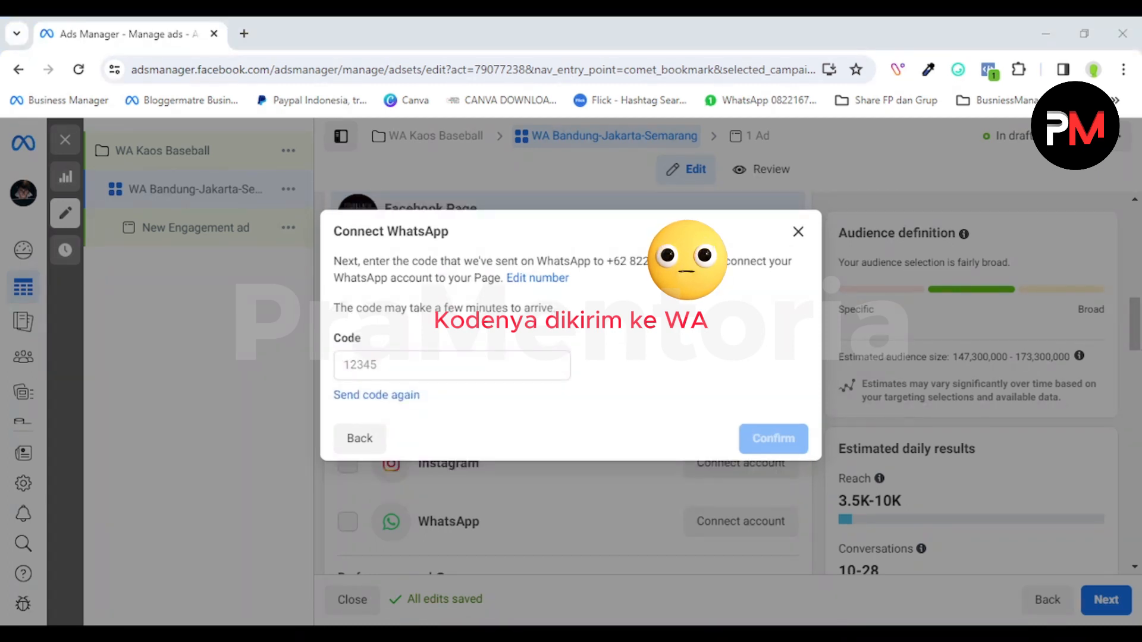
left_click(832, 507)
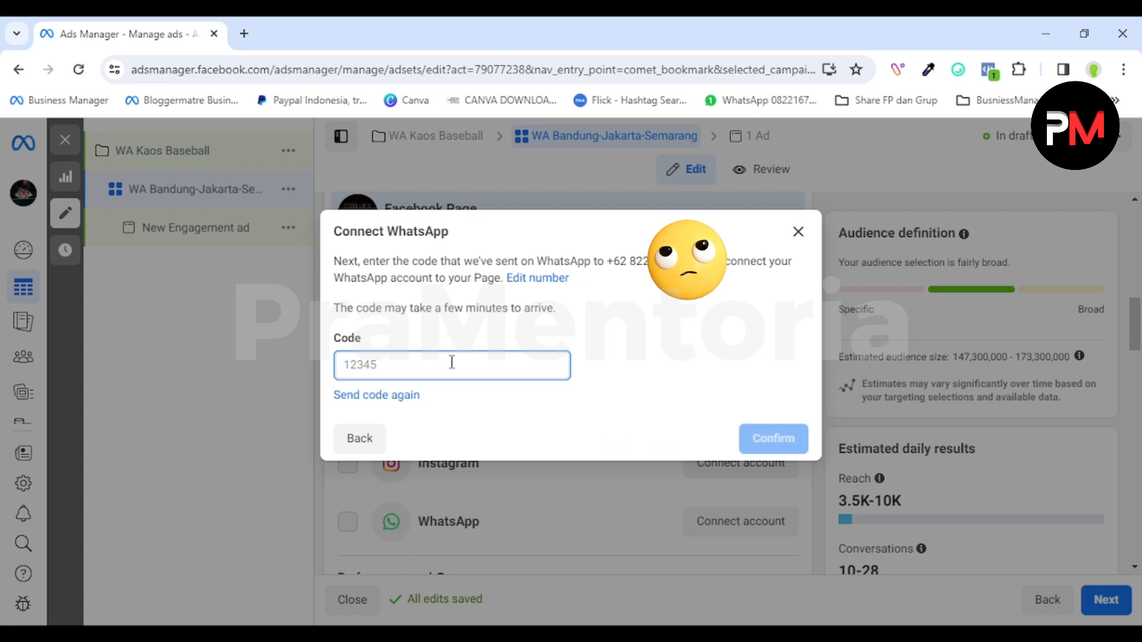
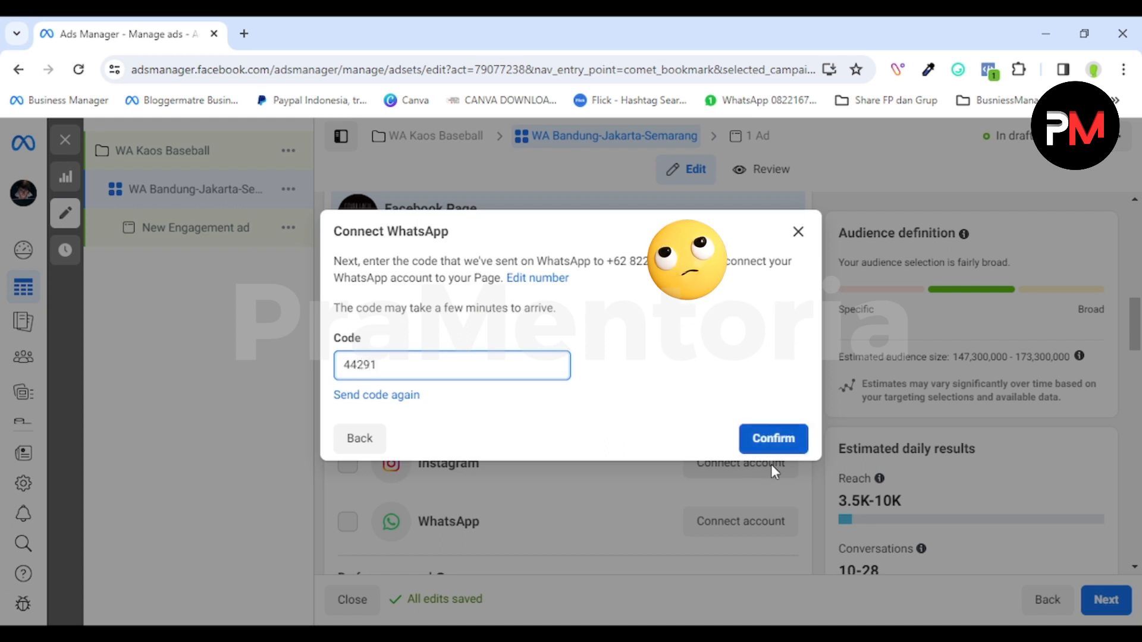
left_click(777, 446)
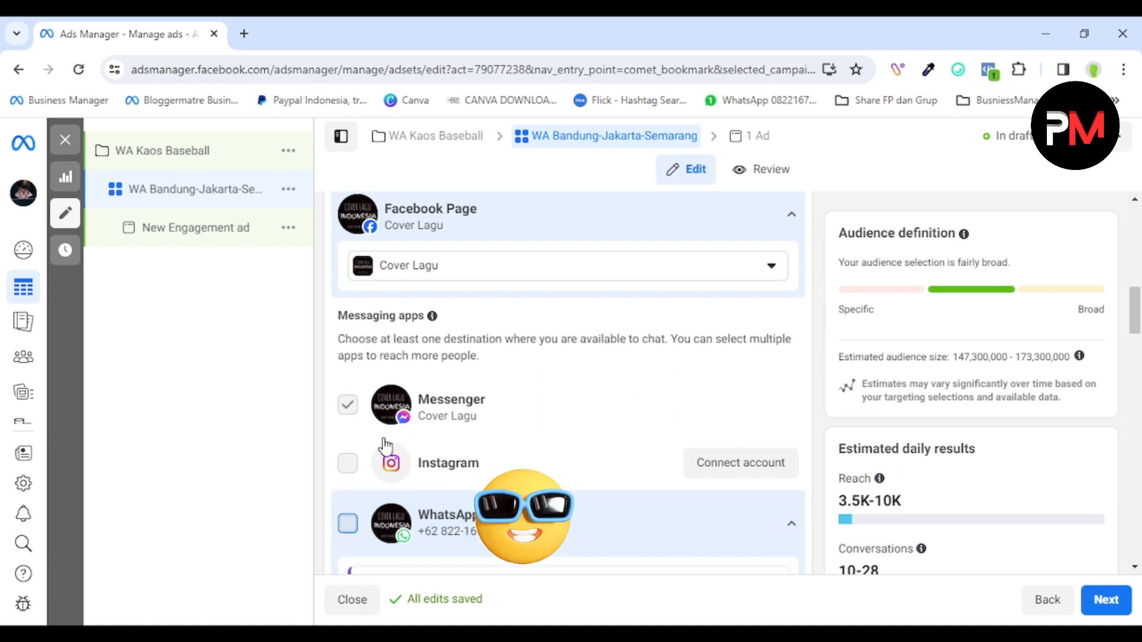
Make WhatsApp the only chat destination, keep Maximise number of conversations, and reveal charging options
left_click(347, 405)
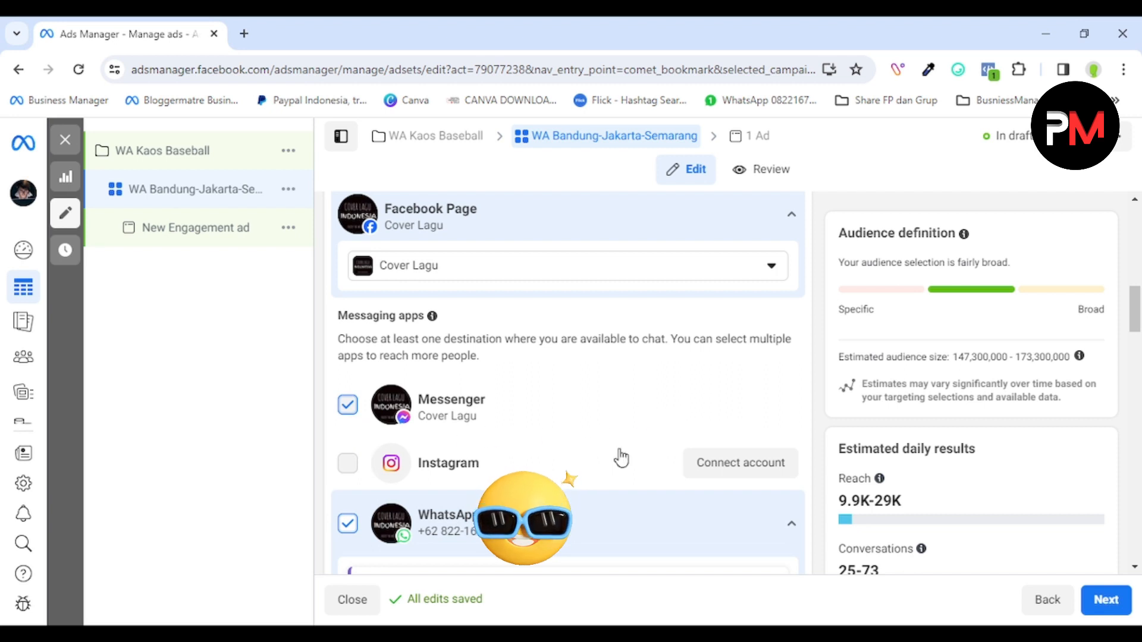
left_click(347, 405)
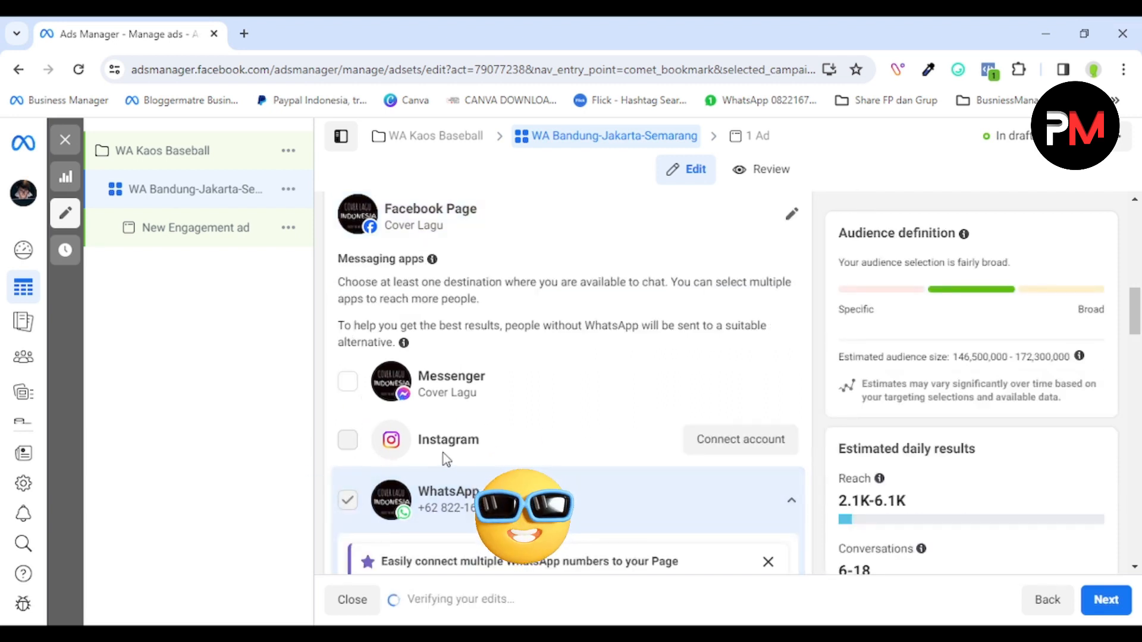
scroll(476, 470, "down", 4)
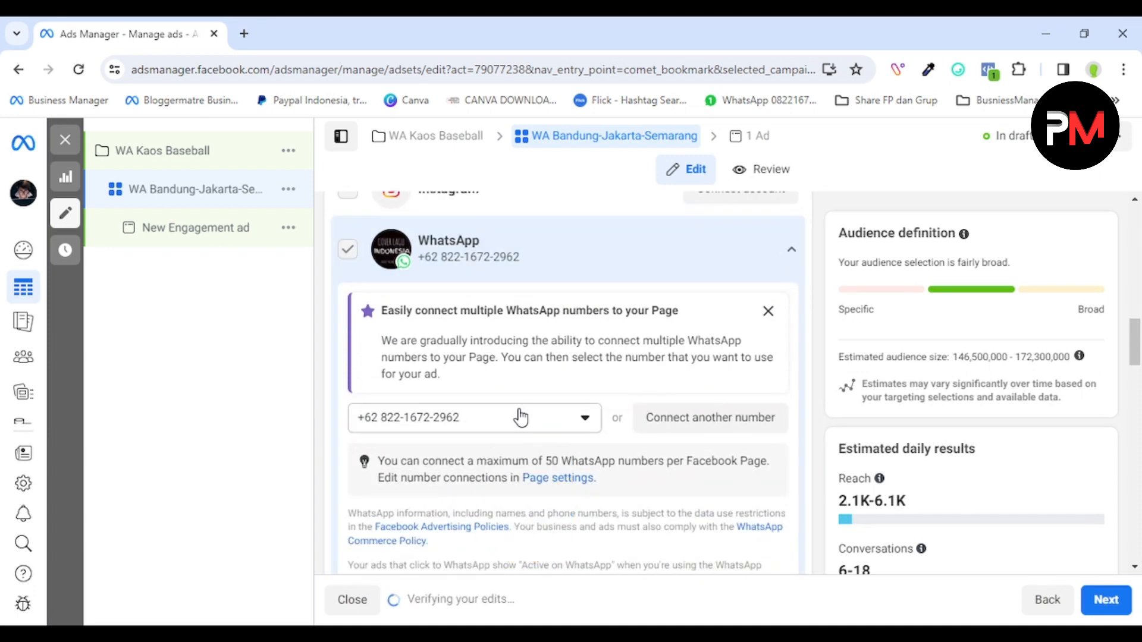
scroll(521, 418, "down", 5)
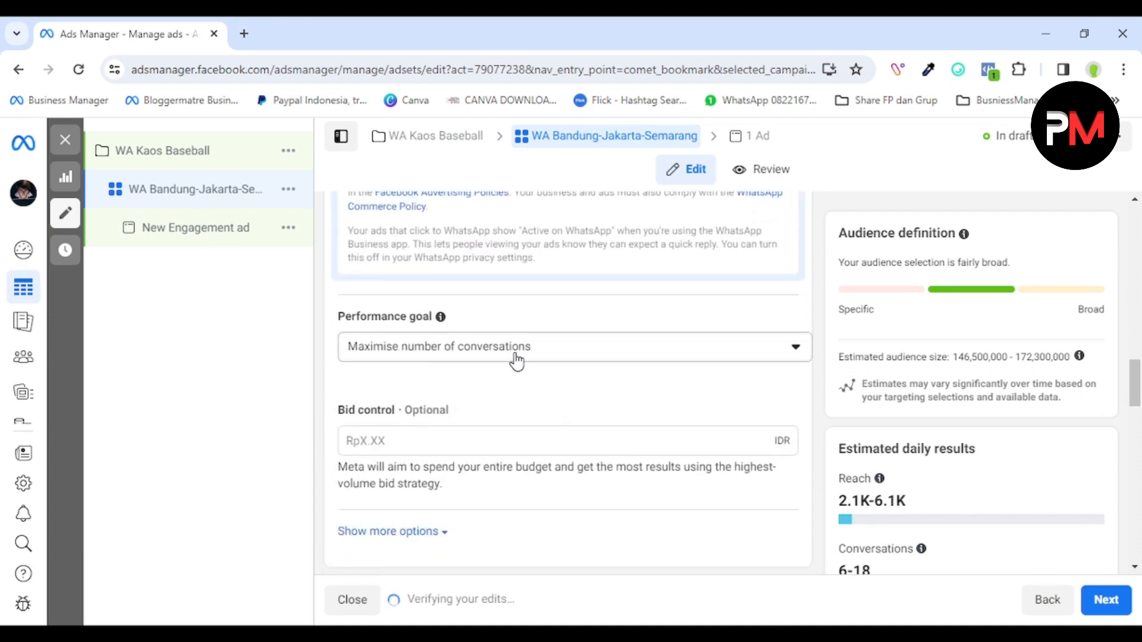
left_click(595, 356)
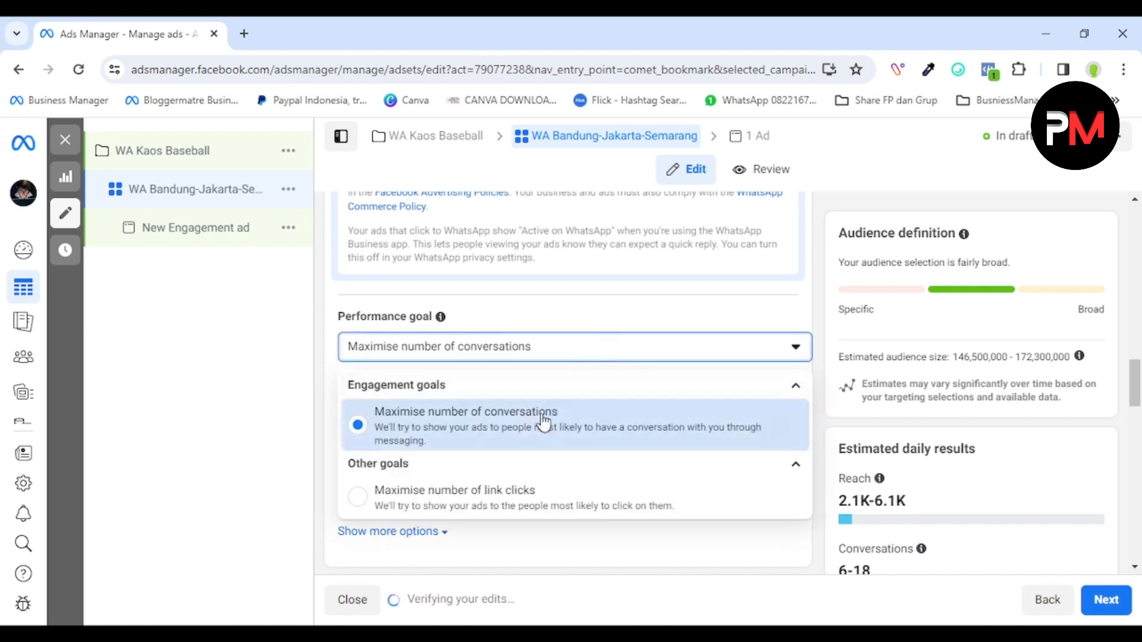
left_click(297, 480)
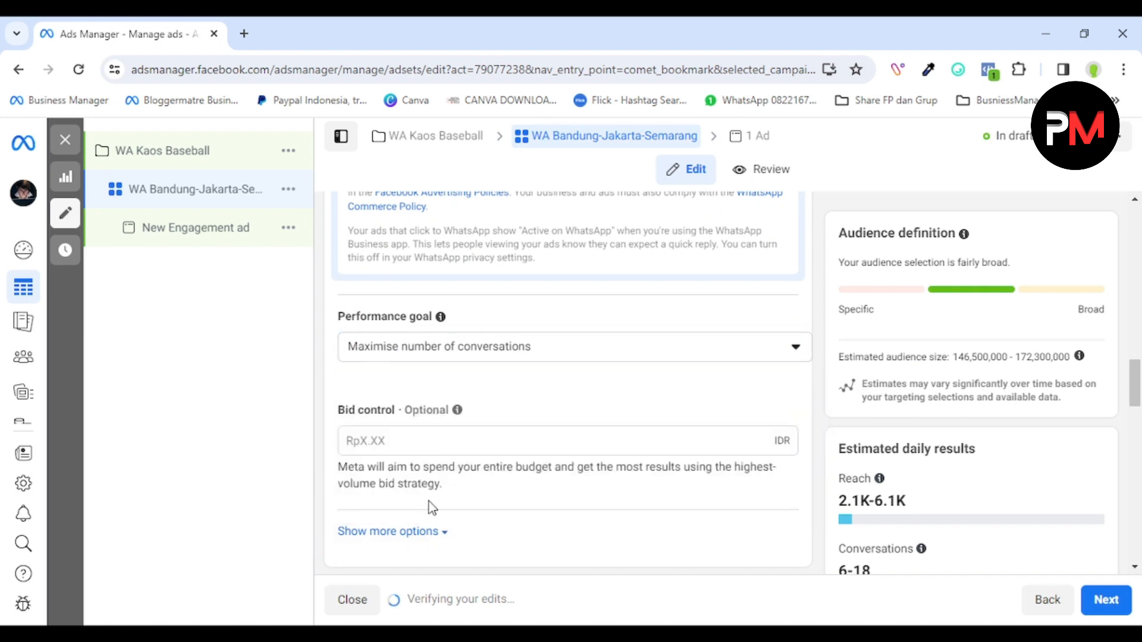
left_click(431, 539)
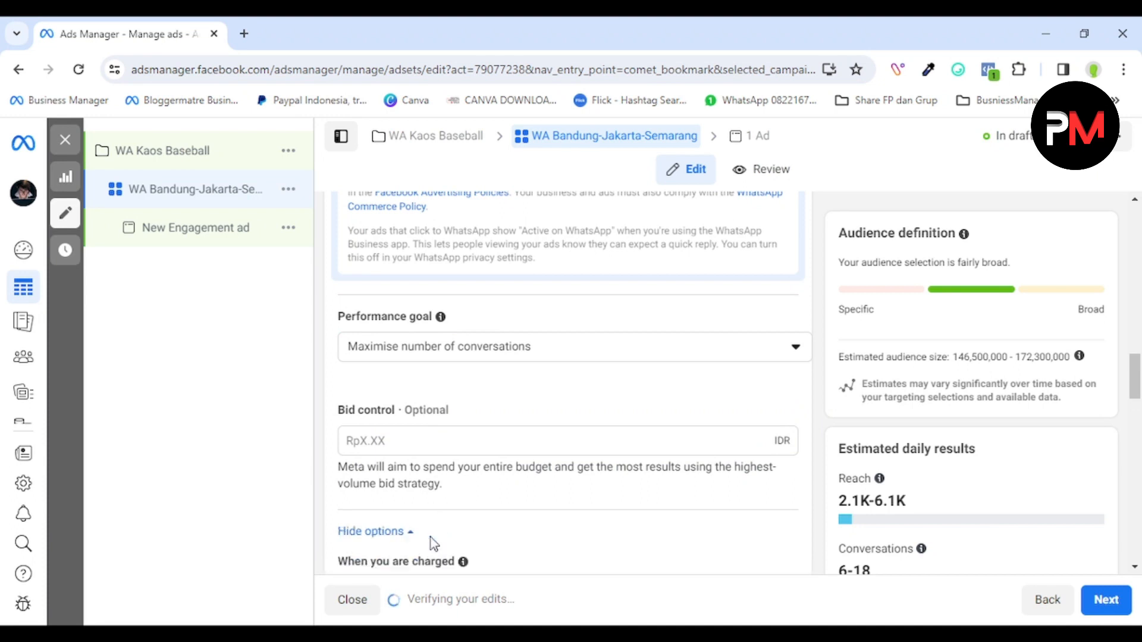
scroll(465, 497, "down", 6)
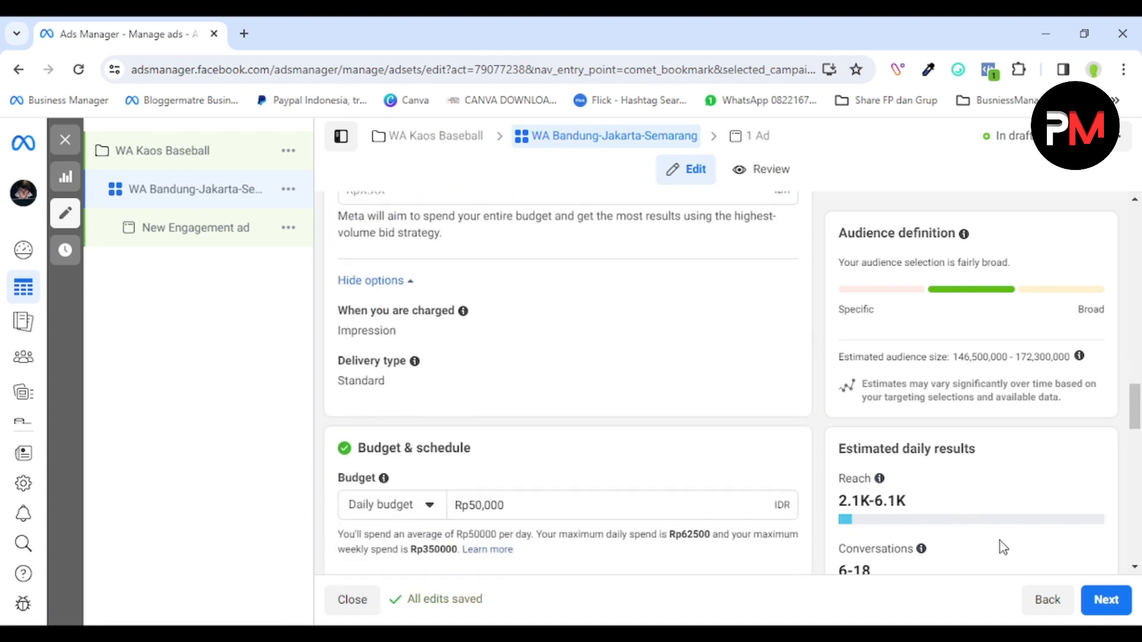
left_click(525, 332)
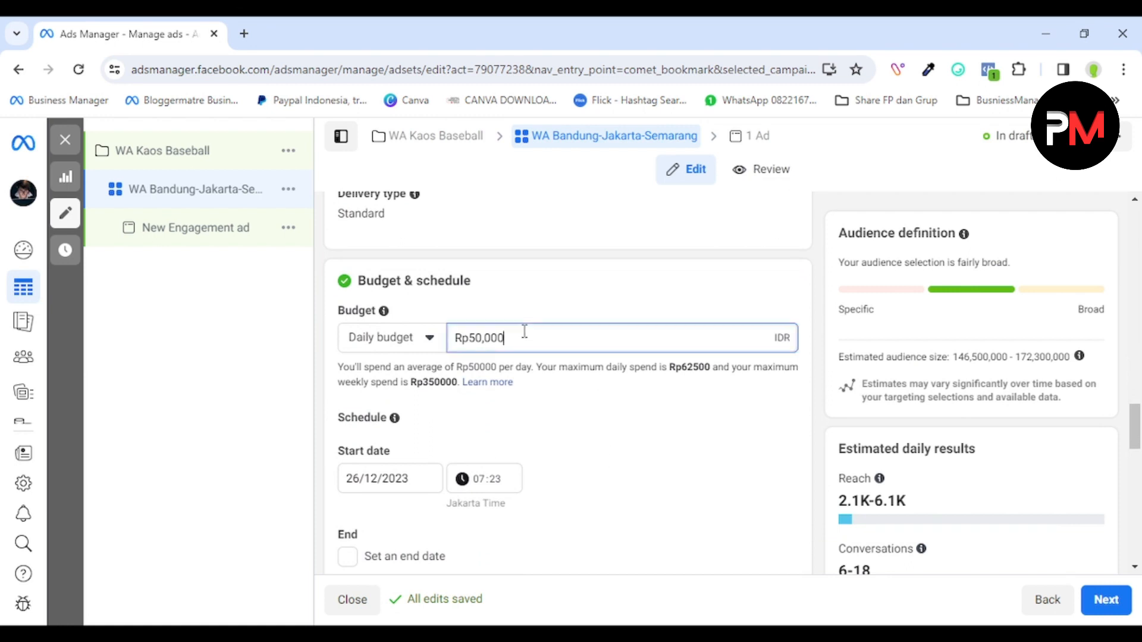
left_click_drag(528, 331, 339, 334)
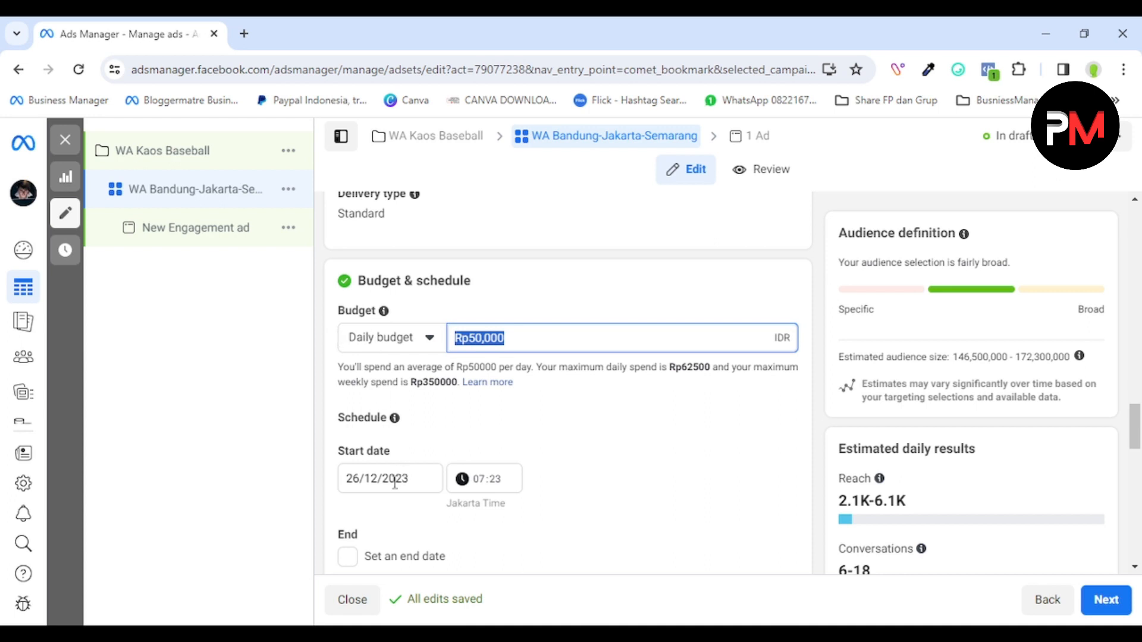
scroll(402, 480, "down", 3)
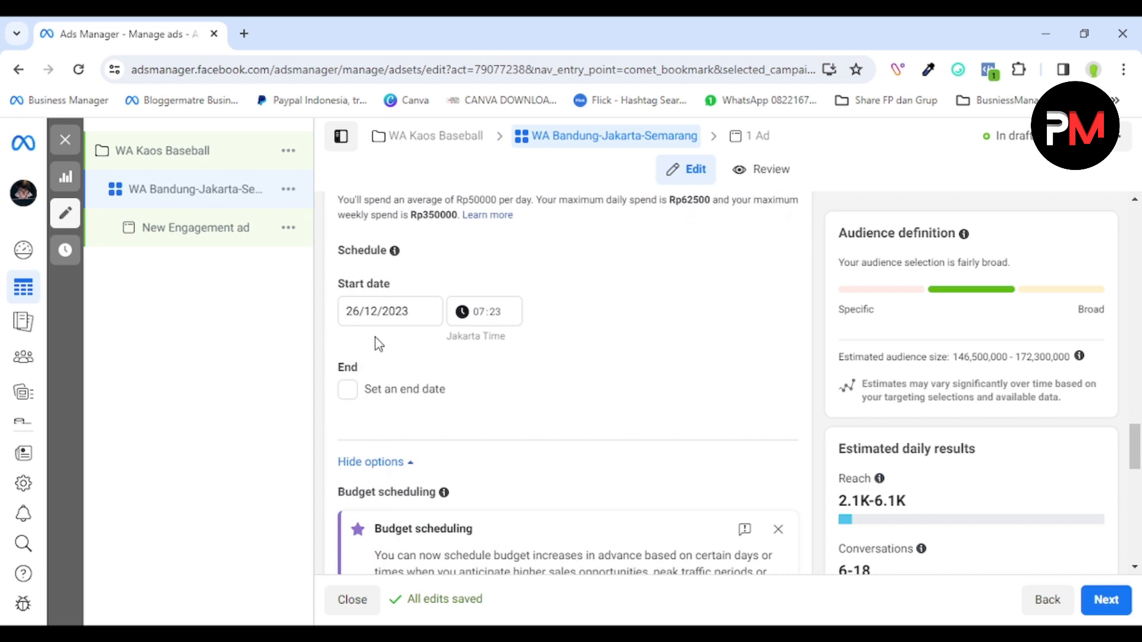
scroll(568, 375, "down", 10)
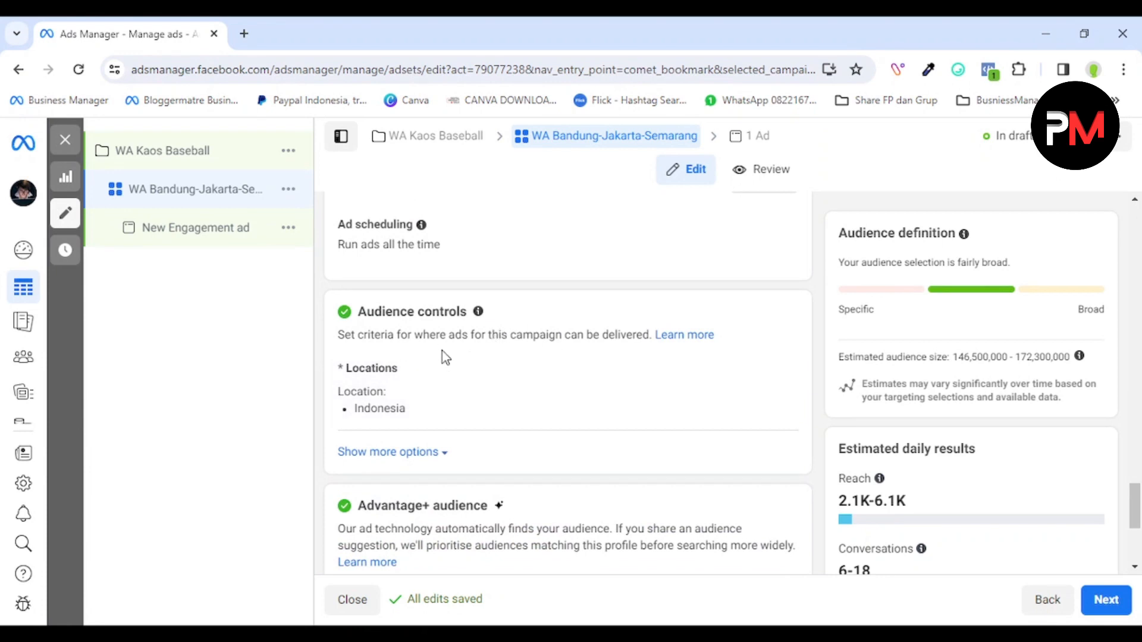
scroll(429, 335, "down", 3)
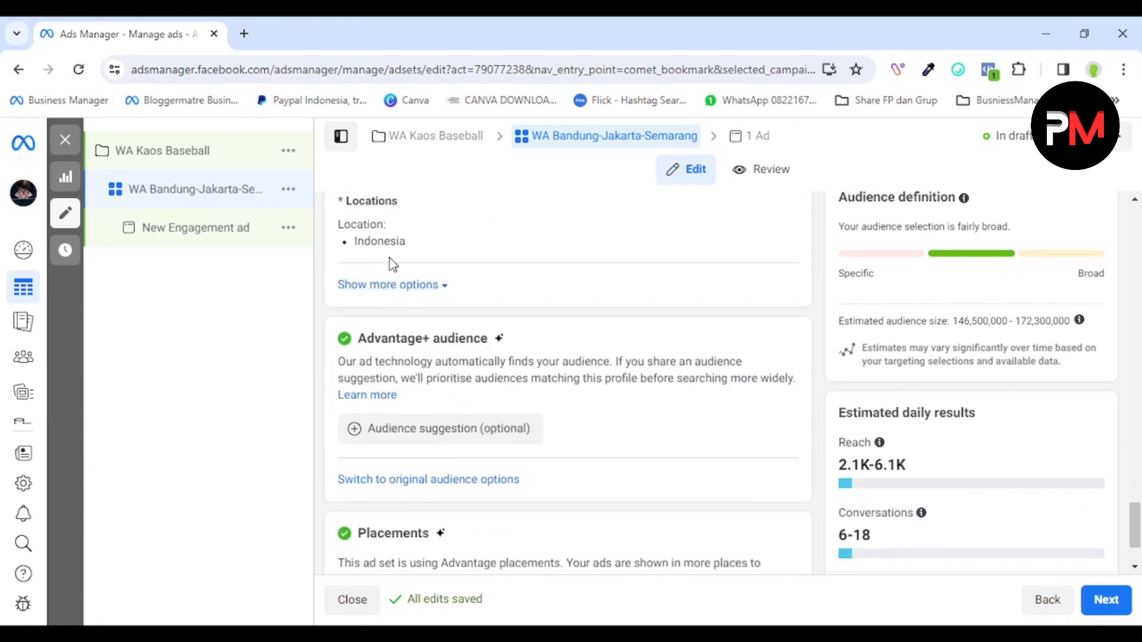
scroll(473, 291, "down", 2)
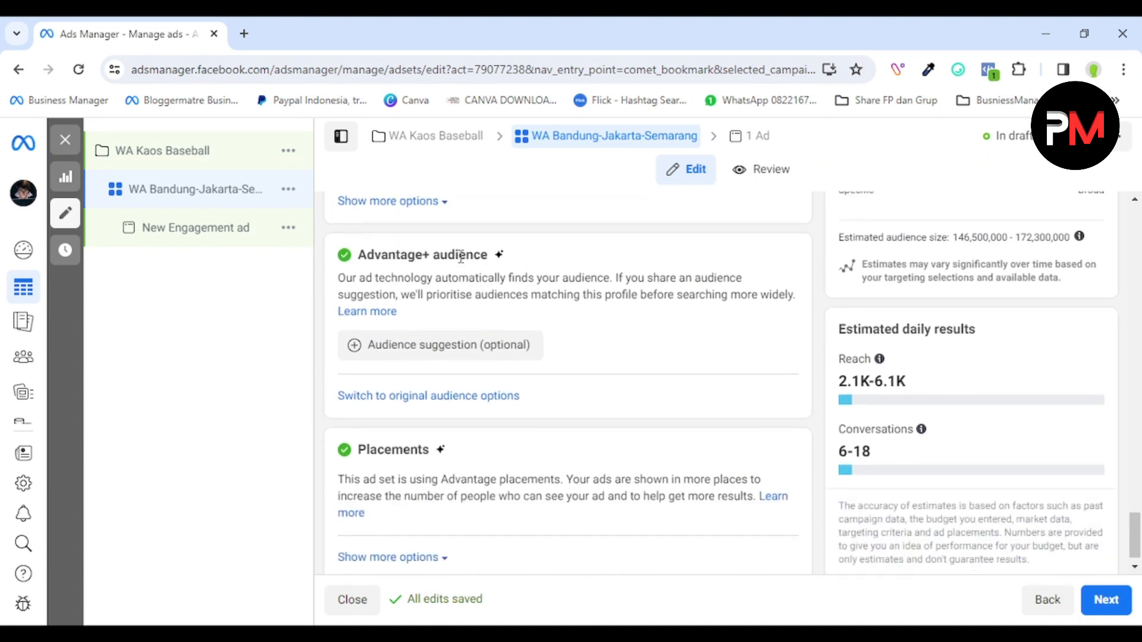
Narrow the audience age range from 21–65+ to 21–30
left_click(510, 346)
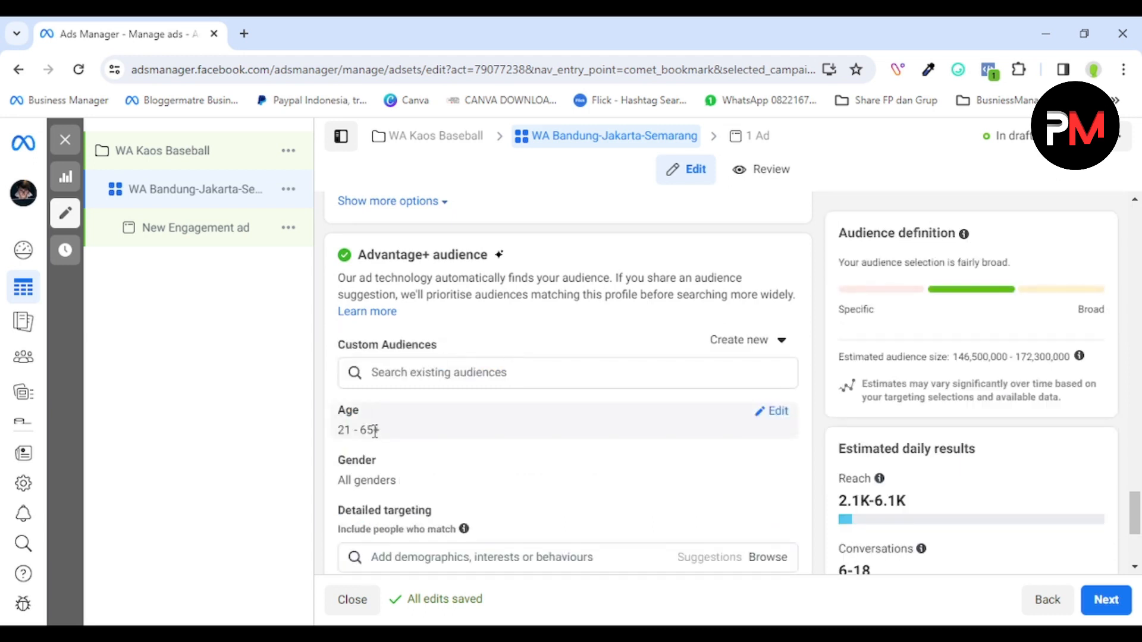
left_click(772, 411)
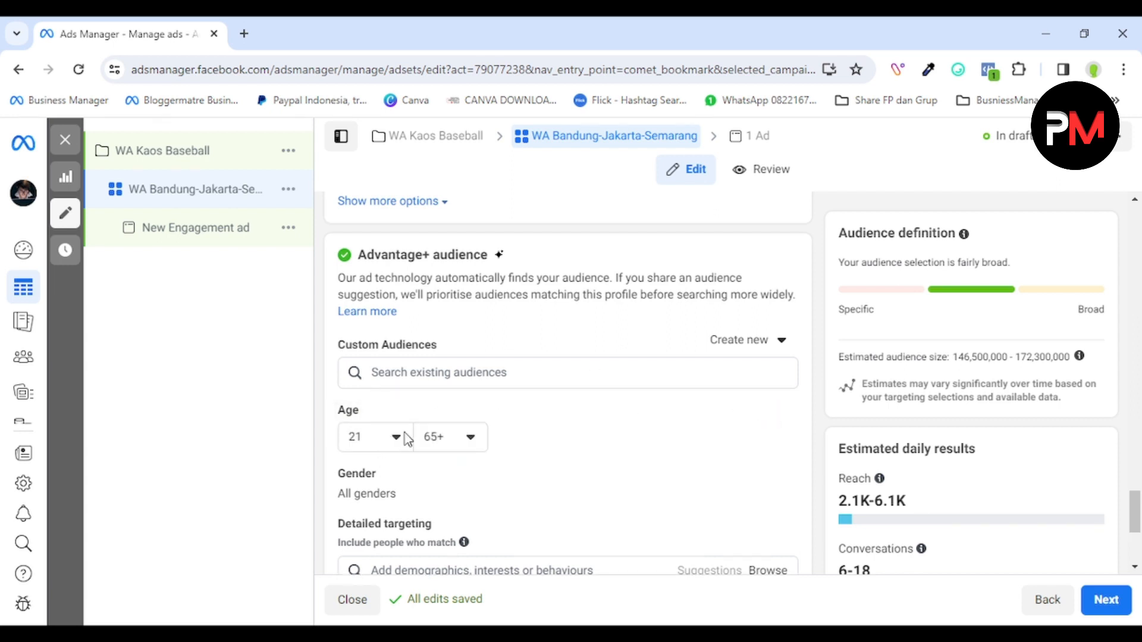
left_click(445, 438)
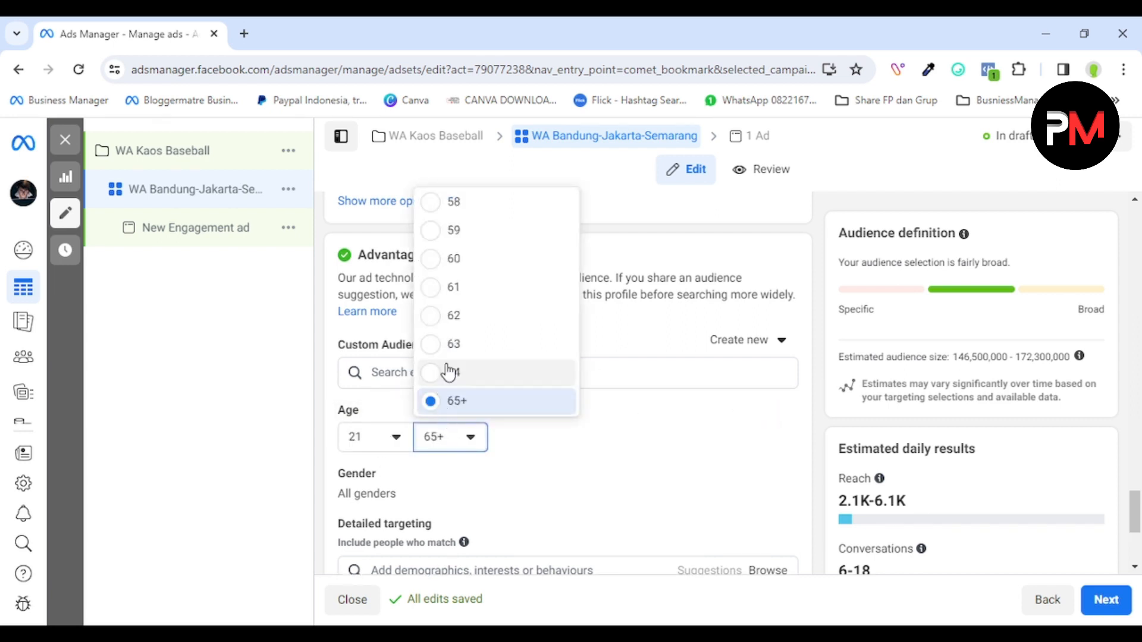
scroll(454, 307, "up", 10)
scroll(458, 244, "up", 4)
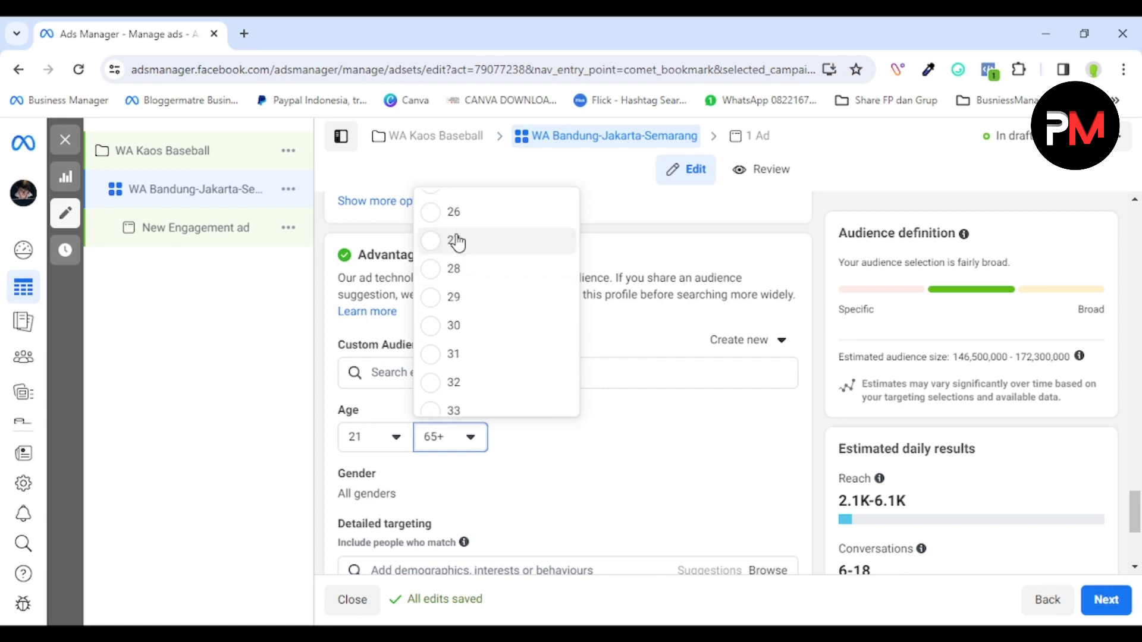
scroll(464, 309, "up", 1)
scroll(451, 249, "down", 1)
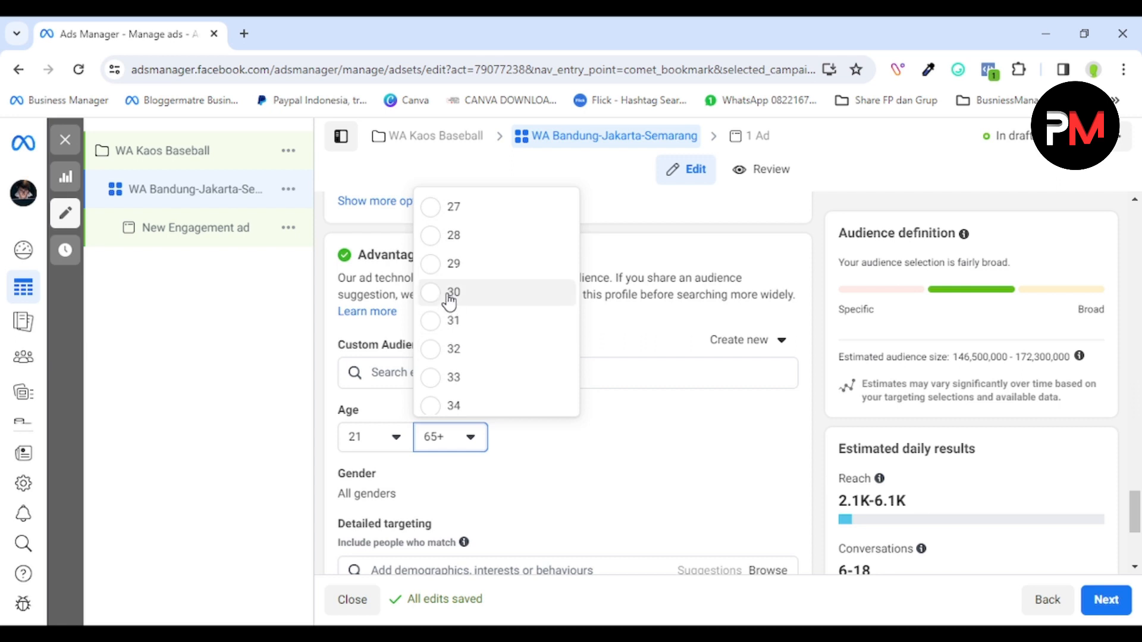
left_click(451, 292)
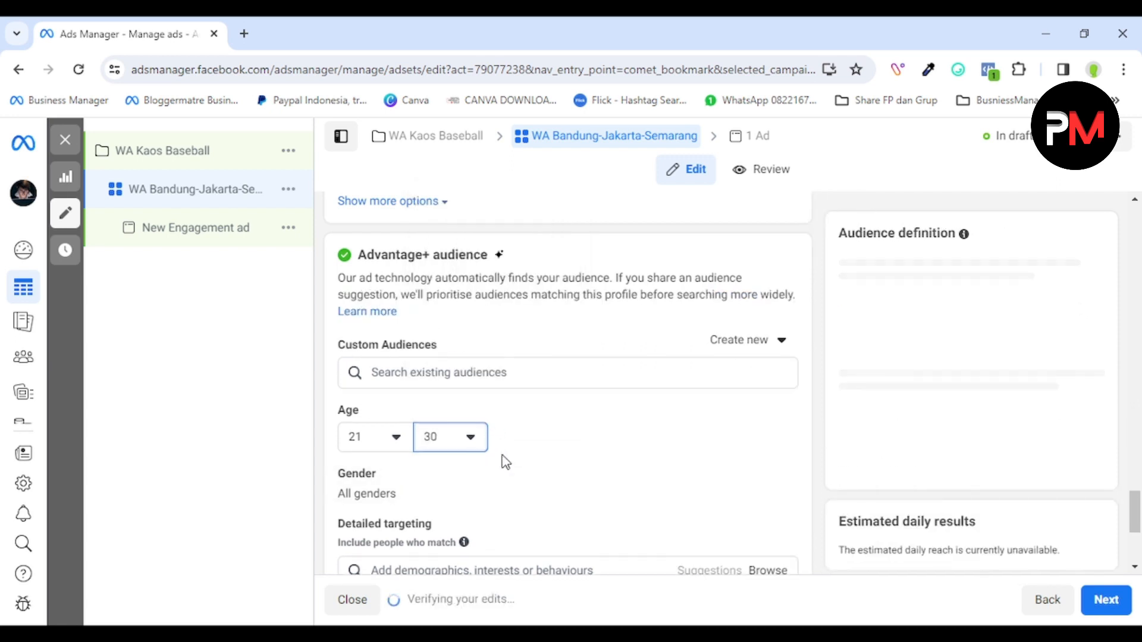
scroll(502, 462, "down", 3)
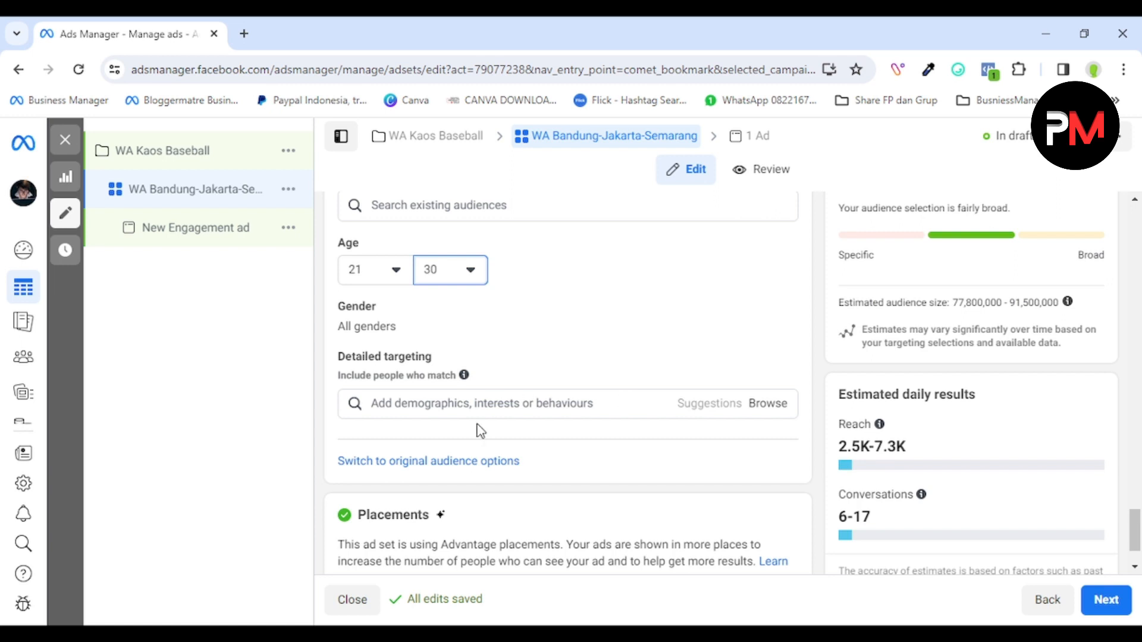
Expand the Placements options to confirm all placements are selected, then return to the top
left_click(594, 403)
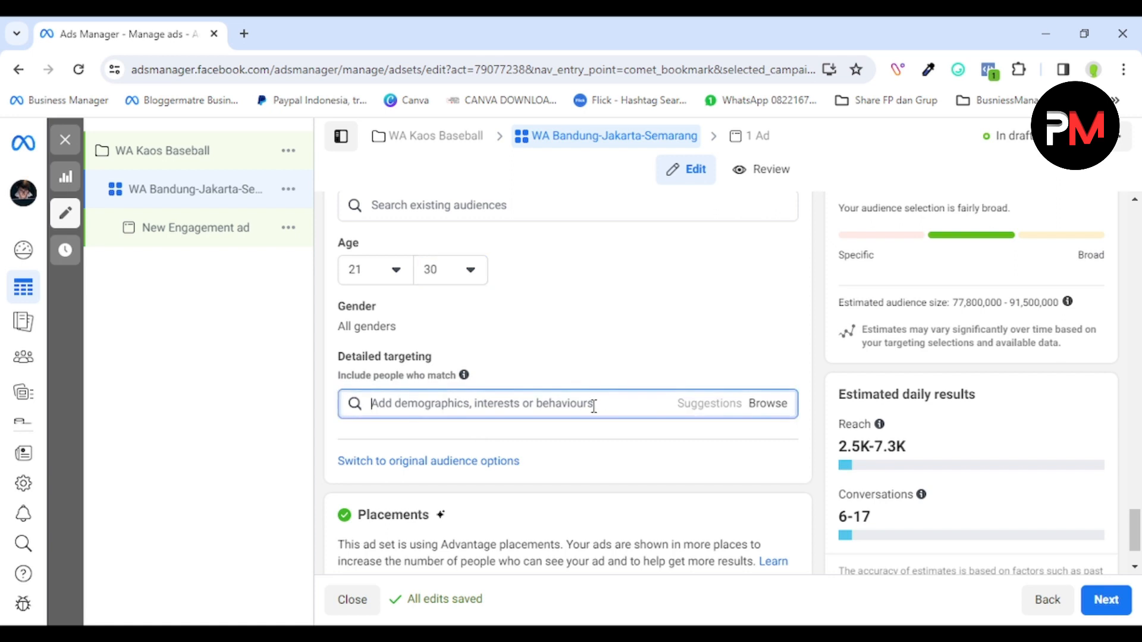
scroll(545, 431, "down", 1)
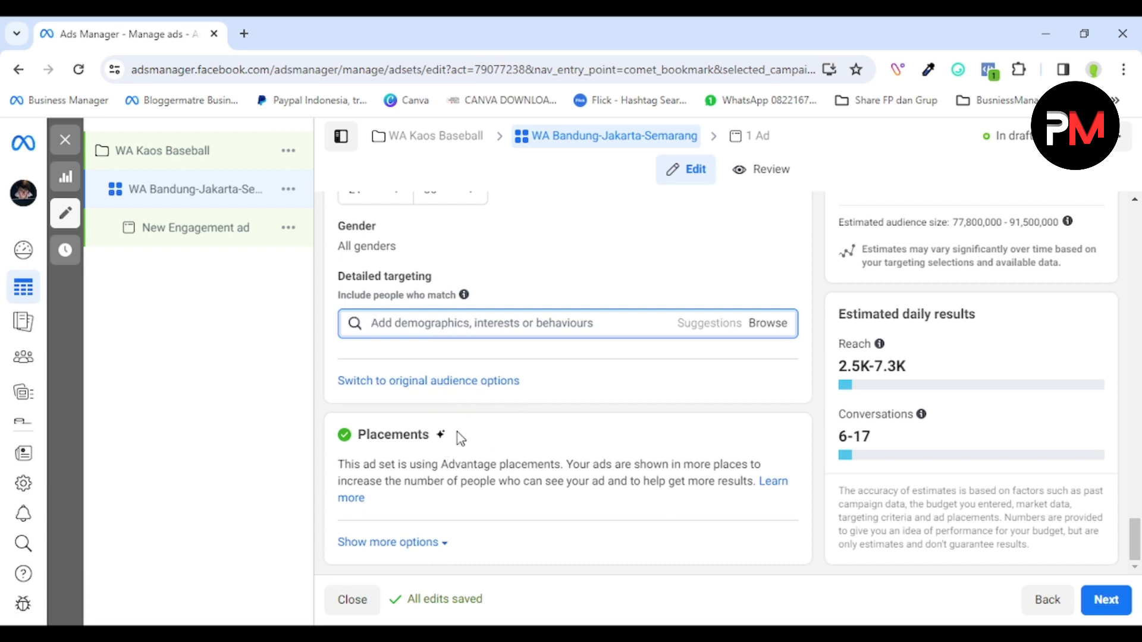
left_click(428, 543)
scroll(441, 523, "down", 2)
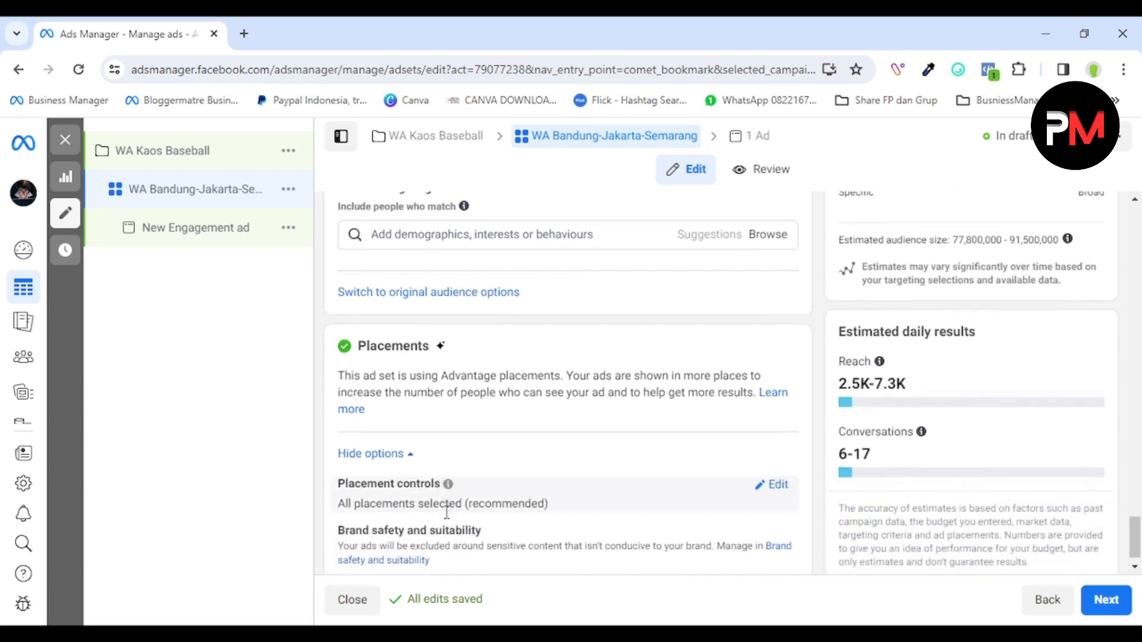
mouse_move(450, 476)
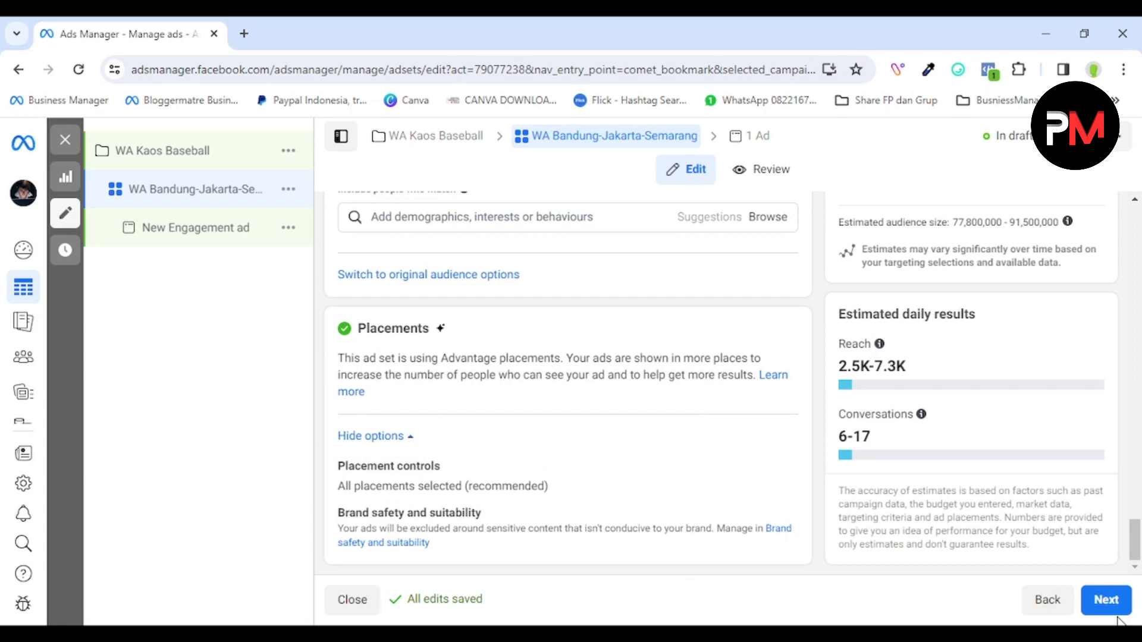
scroll(548, 433, "up", 5)
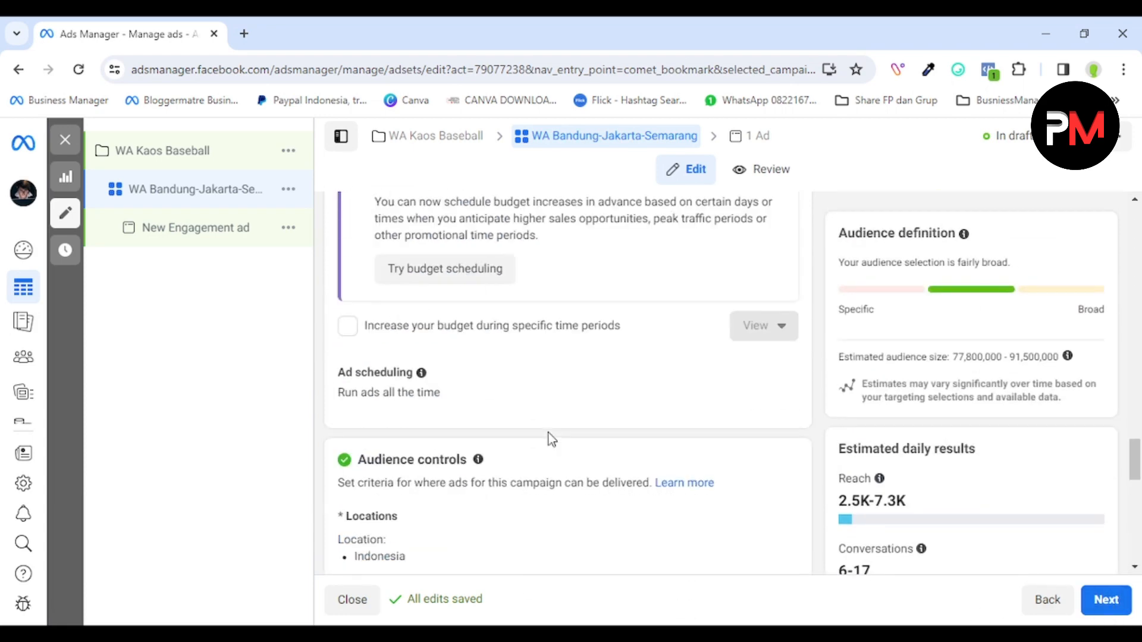
scroll(548, 433, "up", 7)
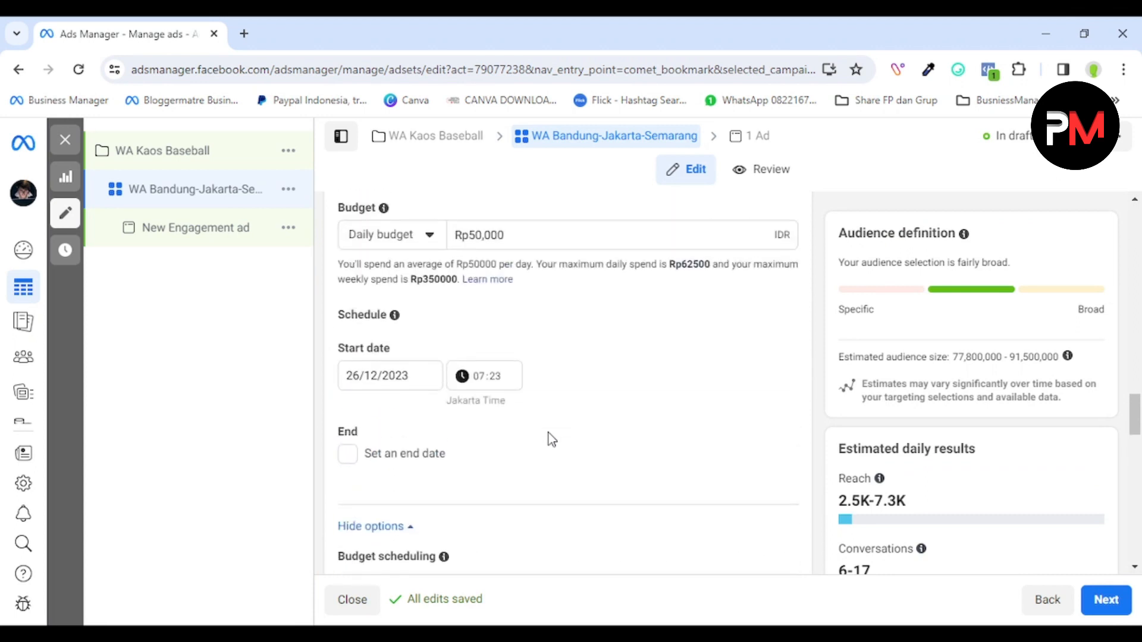
scroll(549, 439, "up", 6)
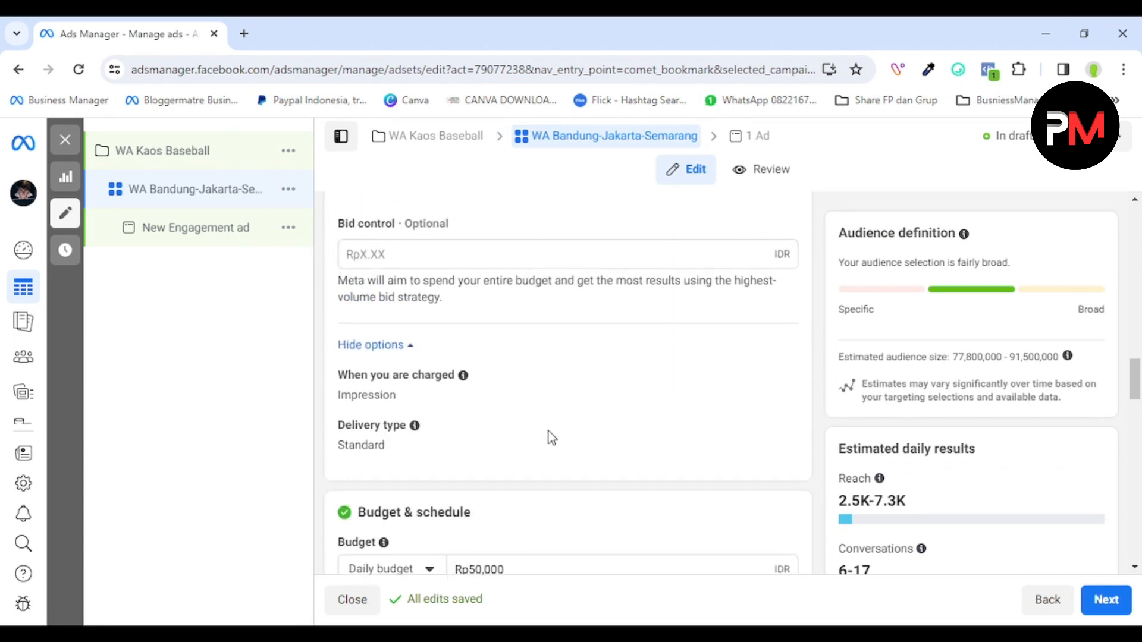
scroll(549, 431, "up", 5)
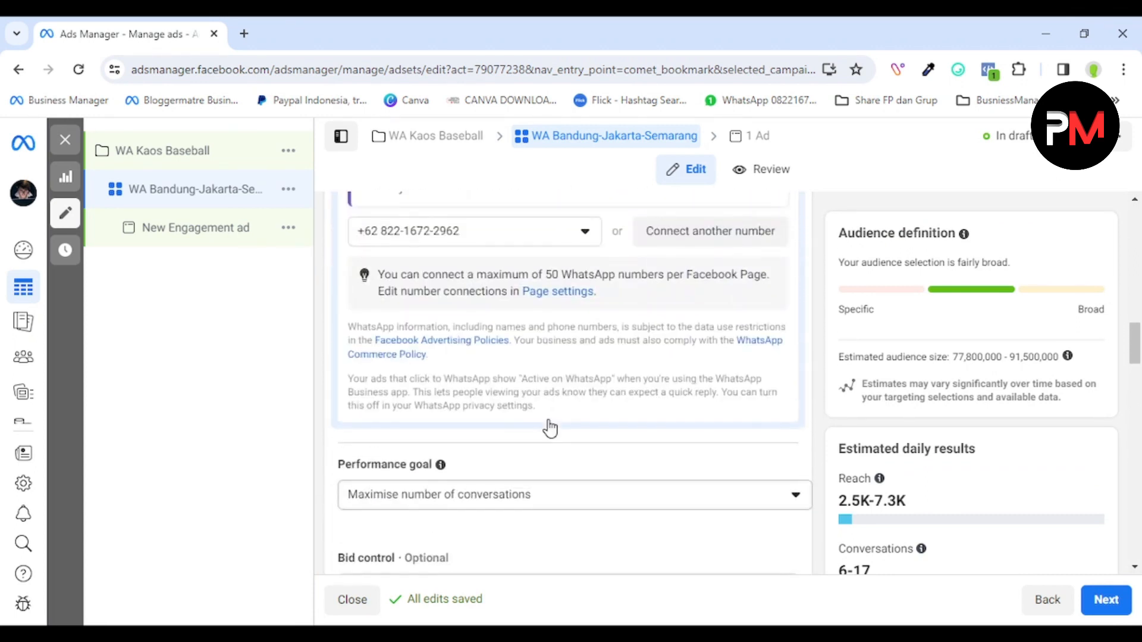
scroll(548, 424, "up", 5)
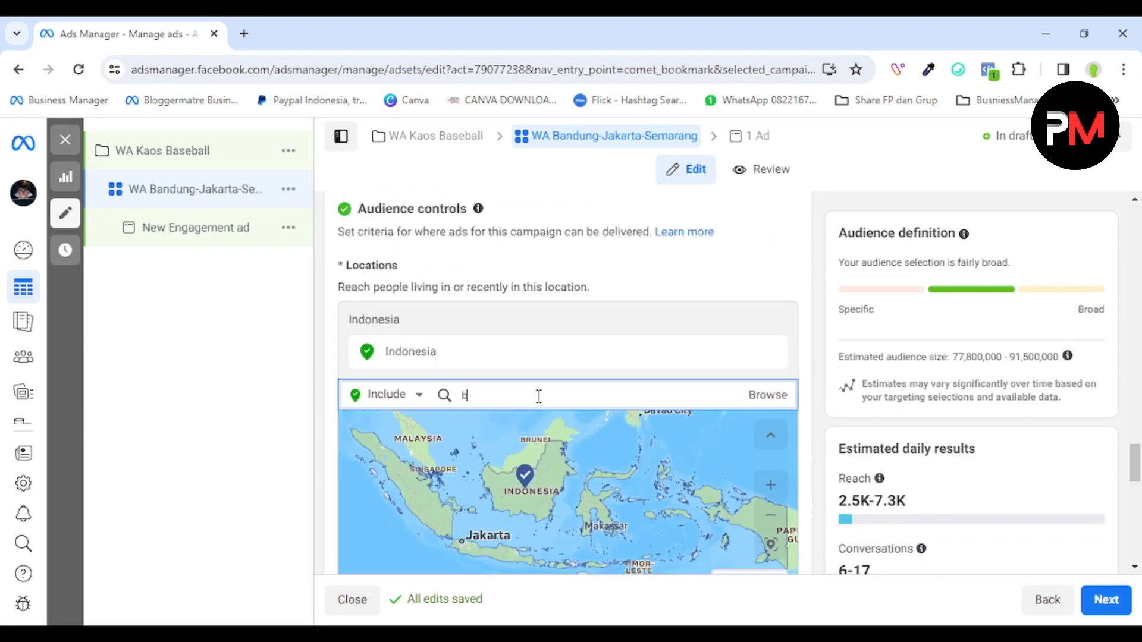
Target Bandung (West Java), Jakarta and Semarang (Central Java) instead of all Indonesia
type("adnu")
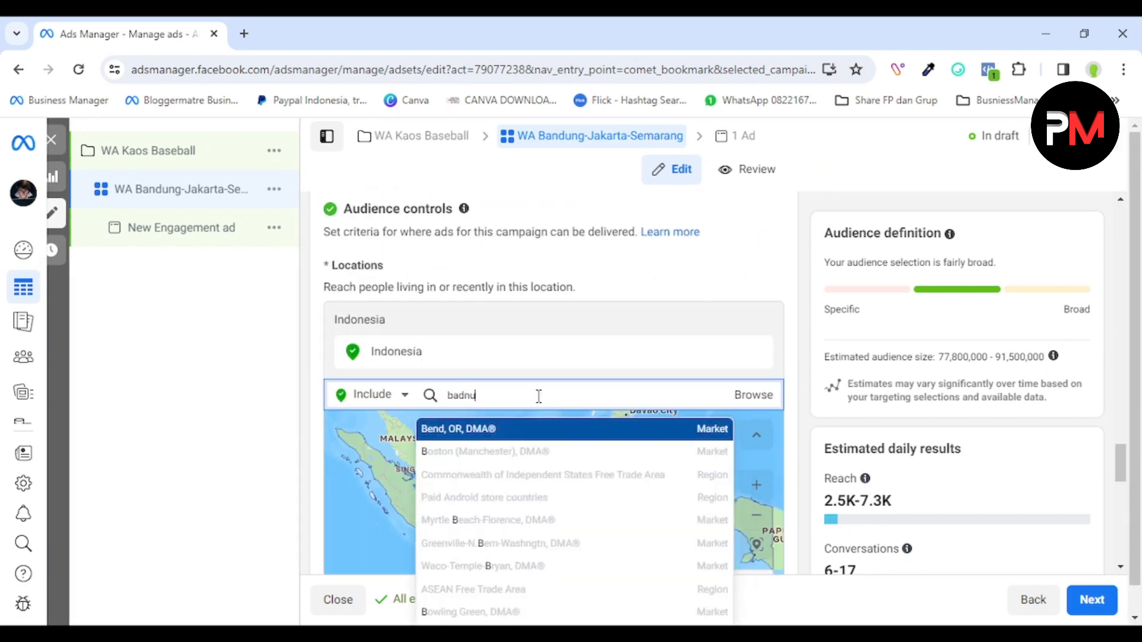
type("ndung")
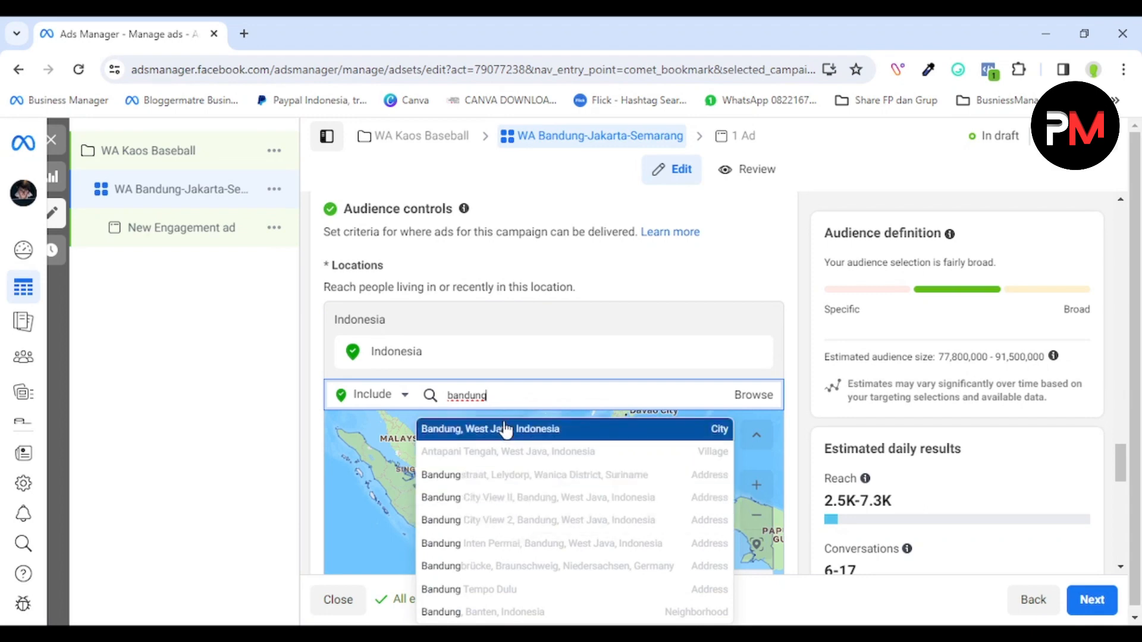
double_click(528, 391)
type("B")
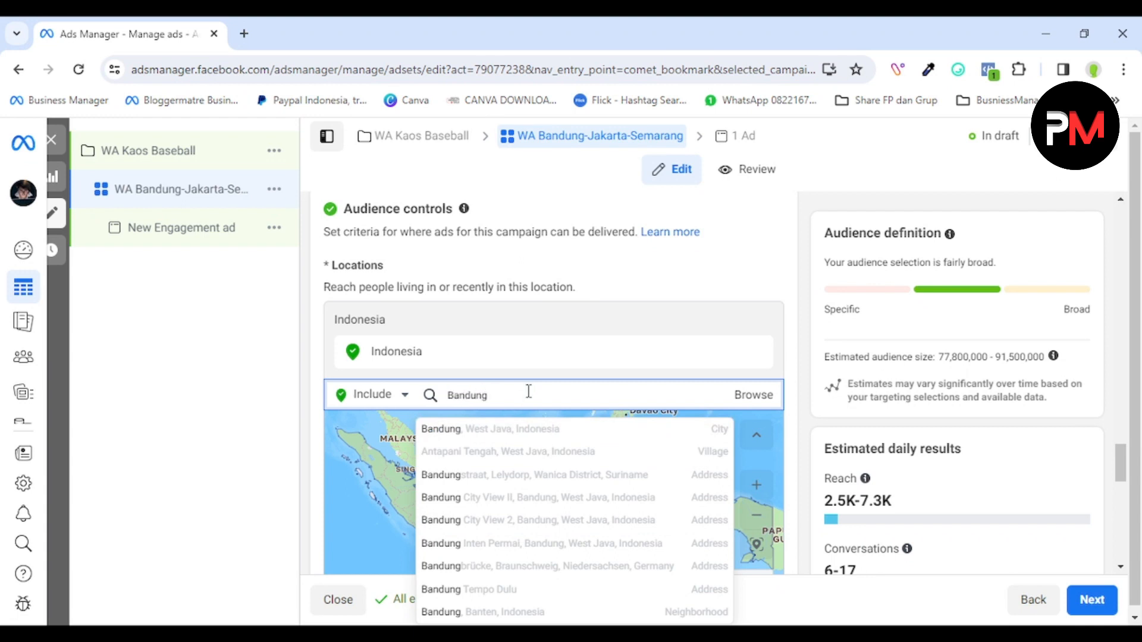
left_click(520, 431)
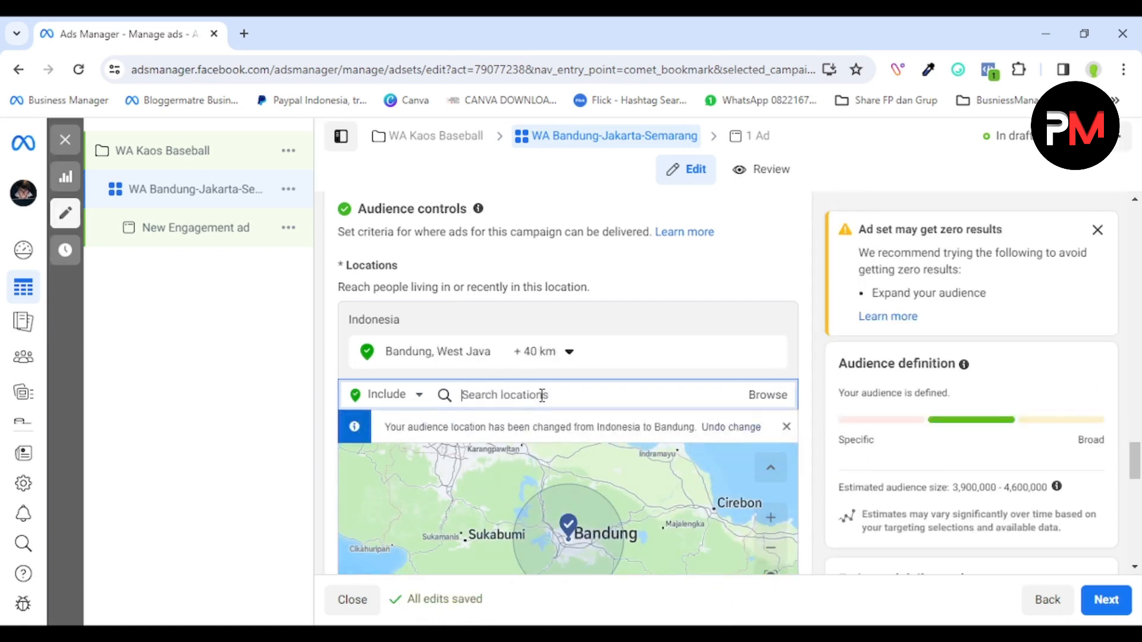
type("Jakart")
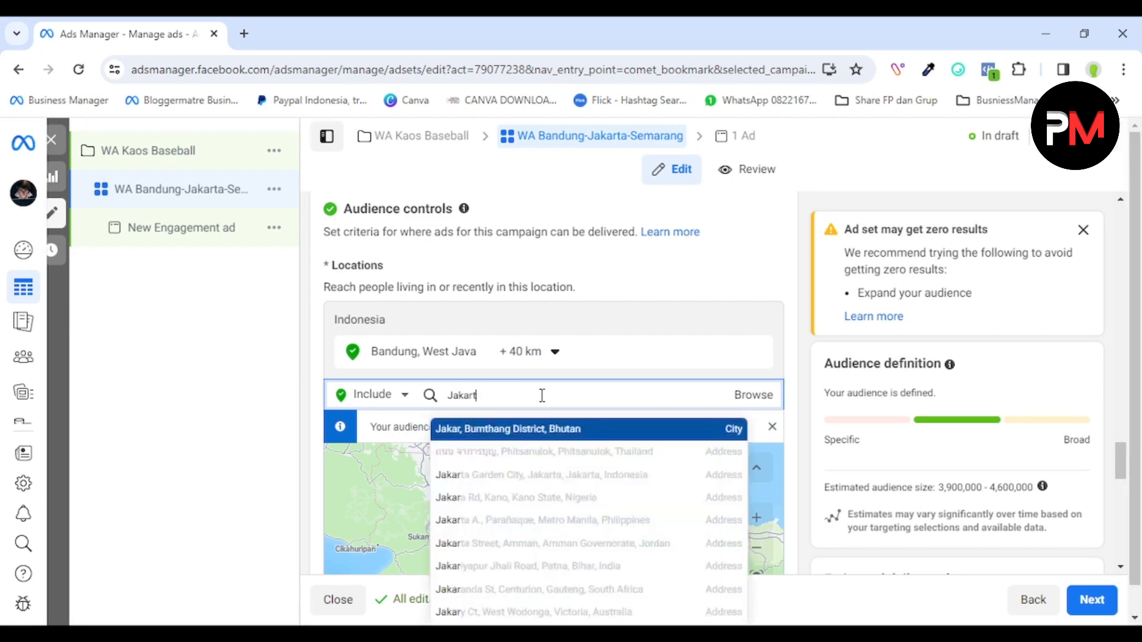
type("a")
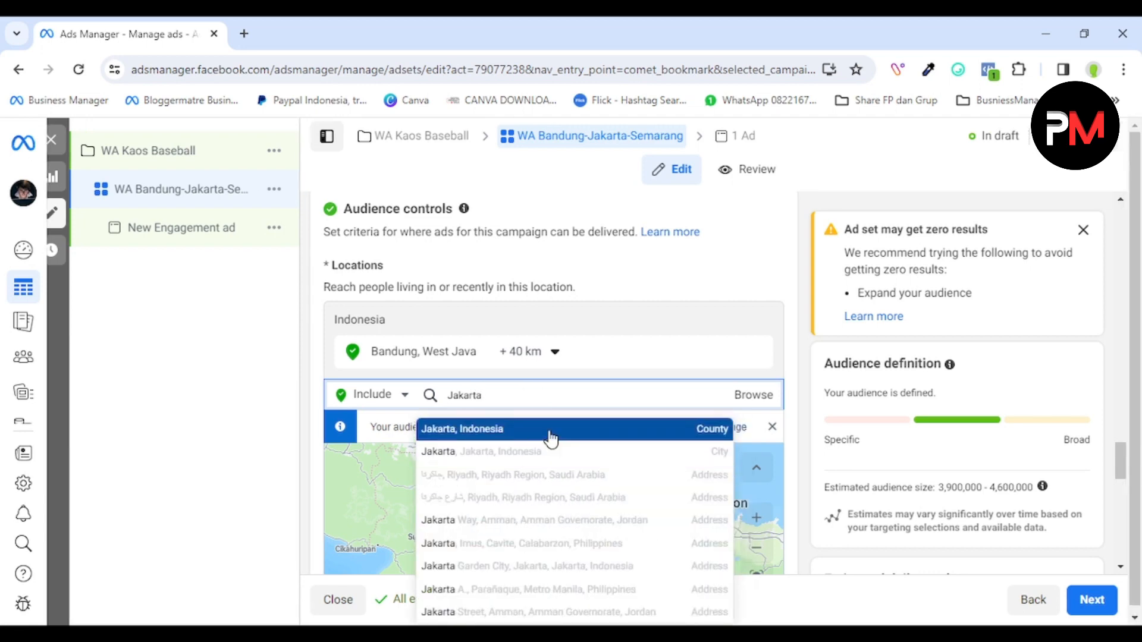
left_click(544, 438)
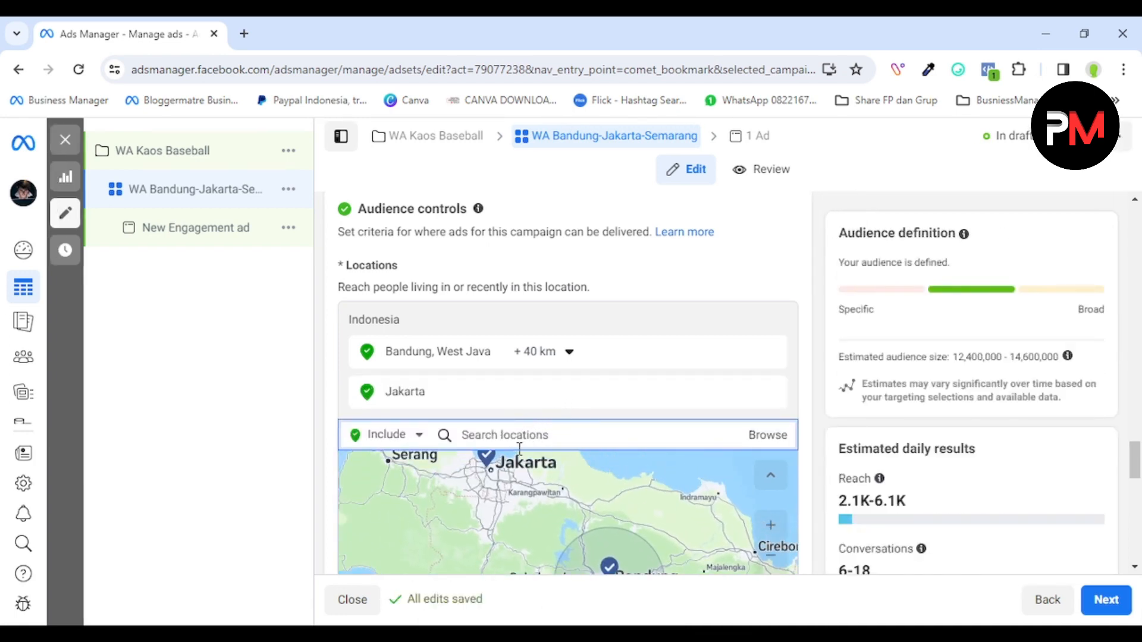
type("Semarang")
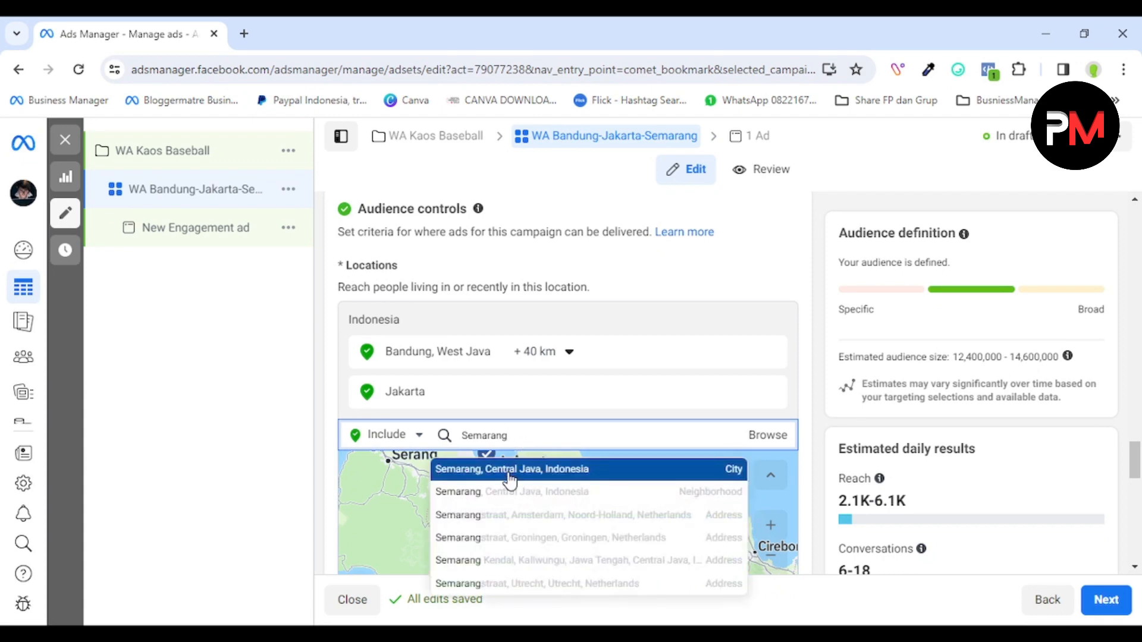
left_click(510, 474)
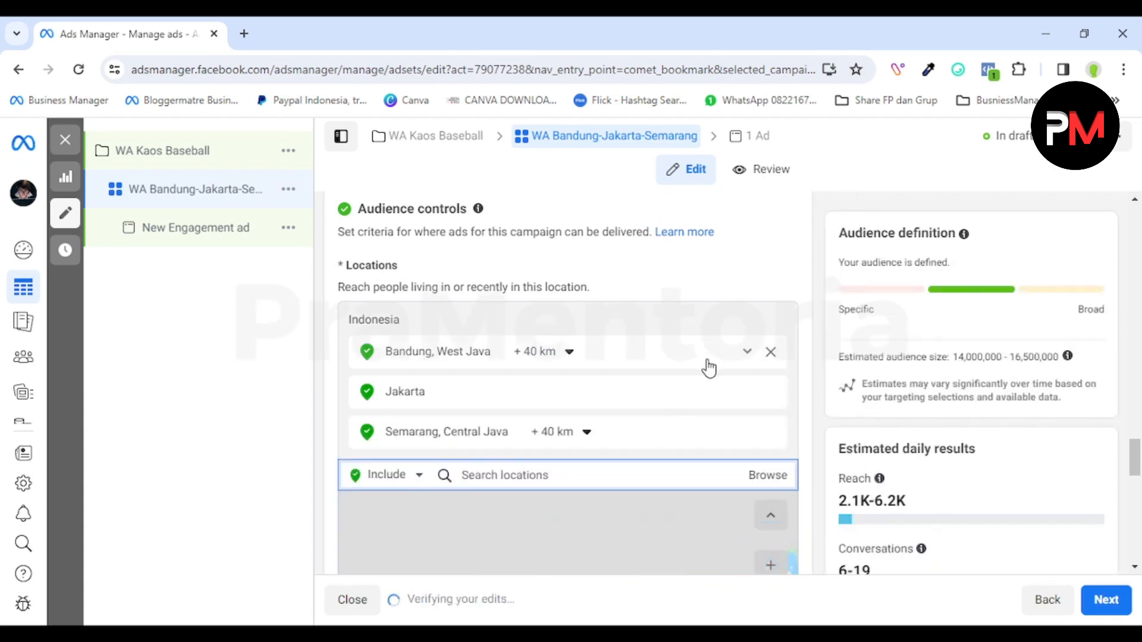
scroll(1033, 363, "down", 3)
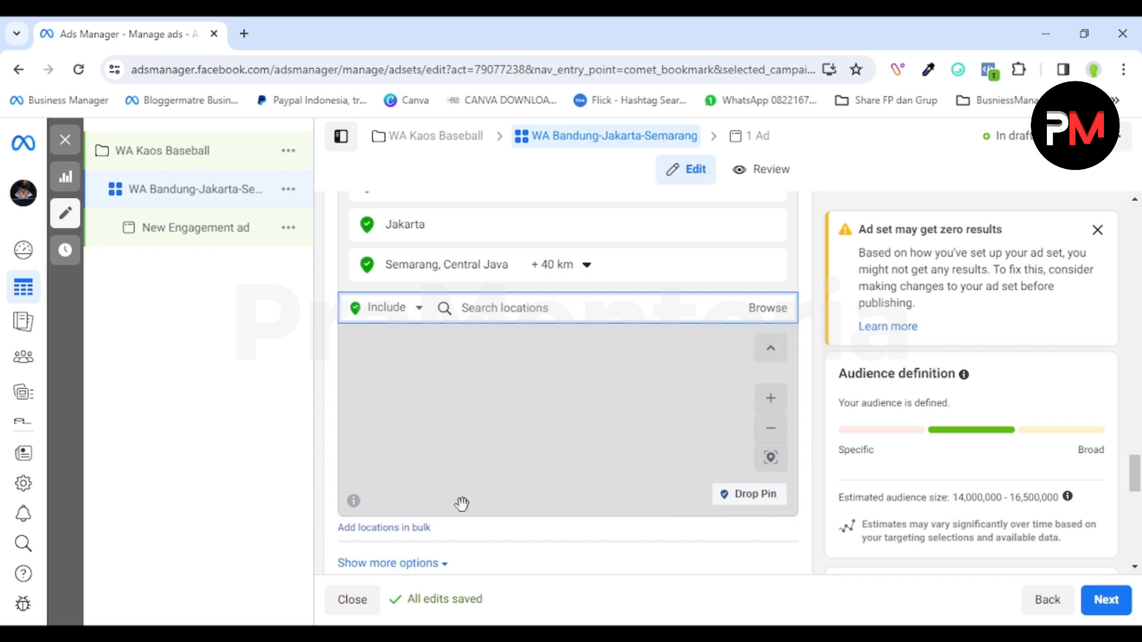
scroll(377, 545, "down", 10)
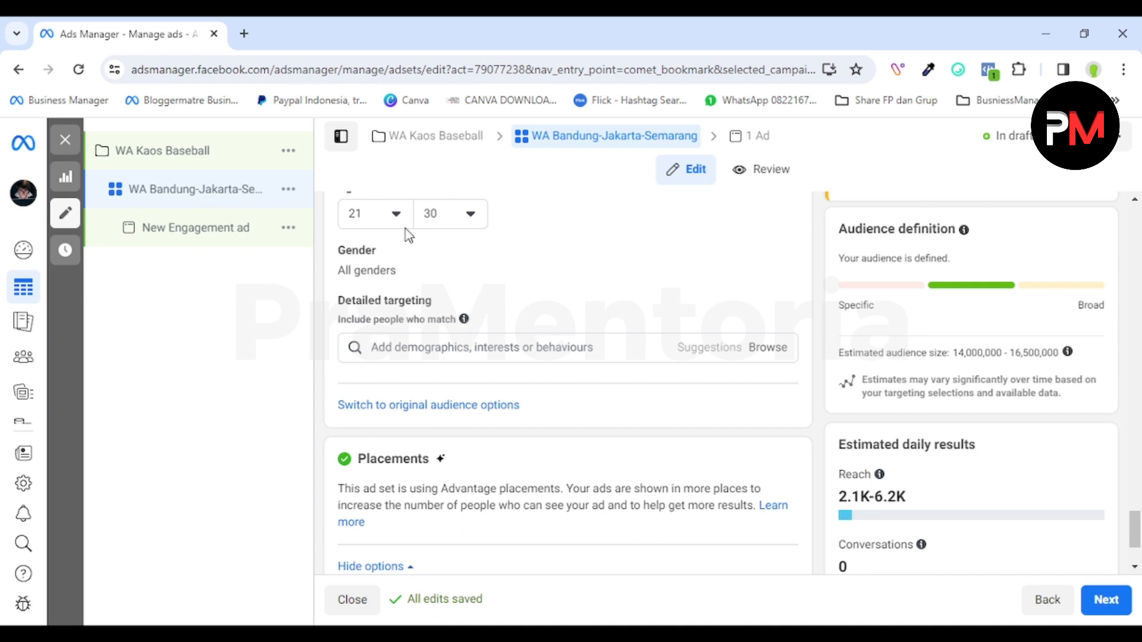
scroll(596, 232, "up", 1)
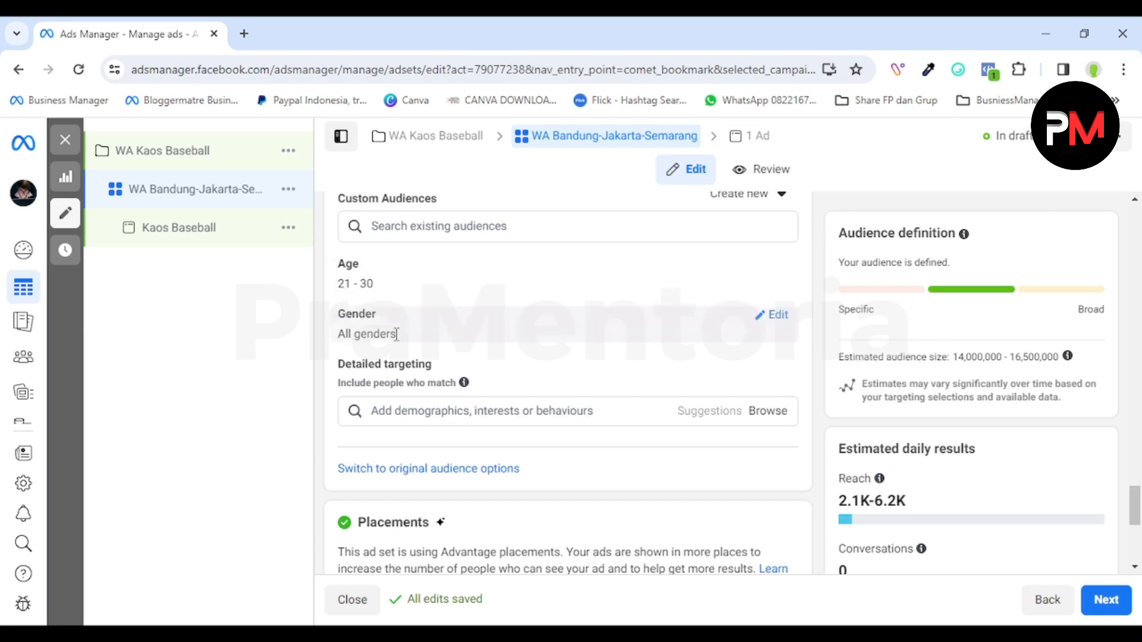
Switch gender targeting to Women and back to All, then go to the Detailed targeting search
left_click(769, 324)
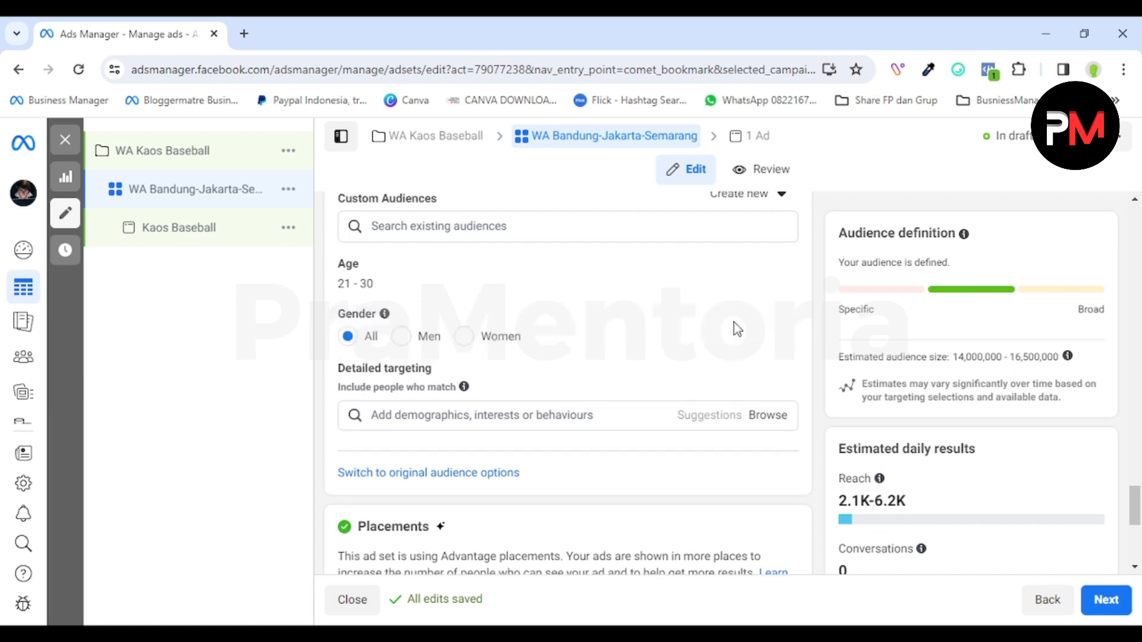
left_click(459, 336)
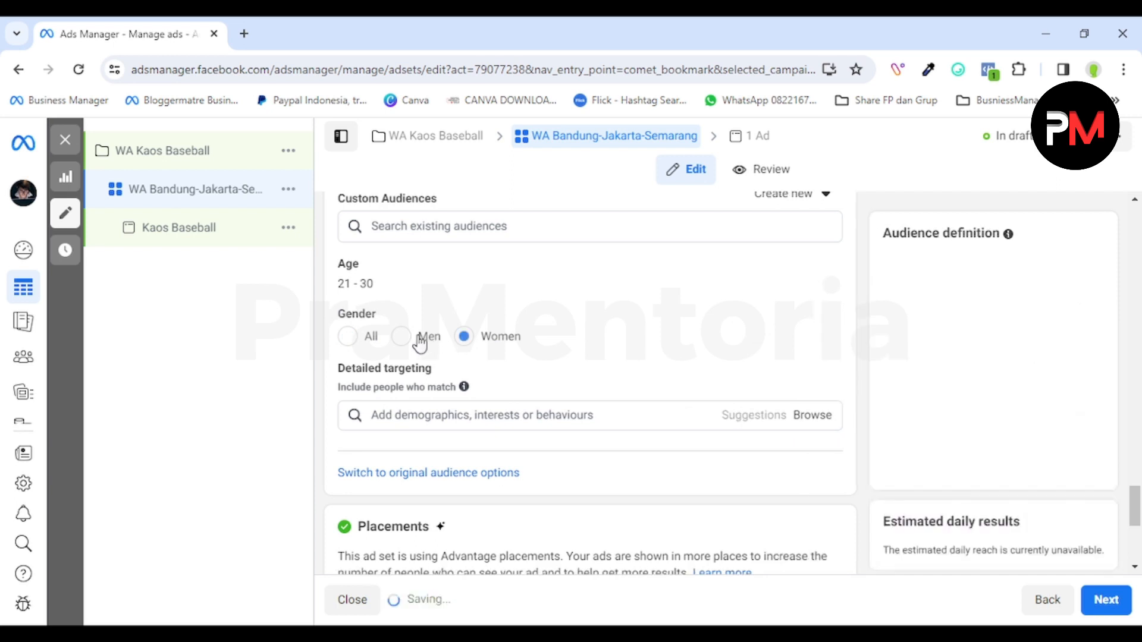
left_click(350, 337)
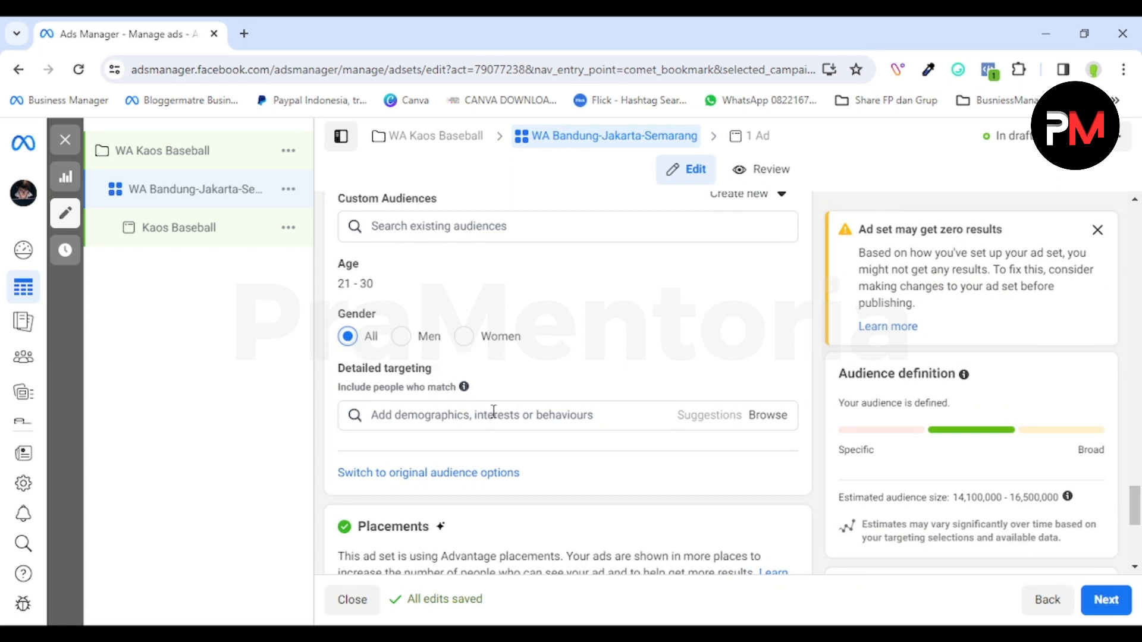
left_click(589, 415)
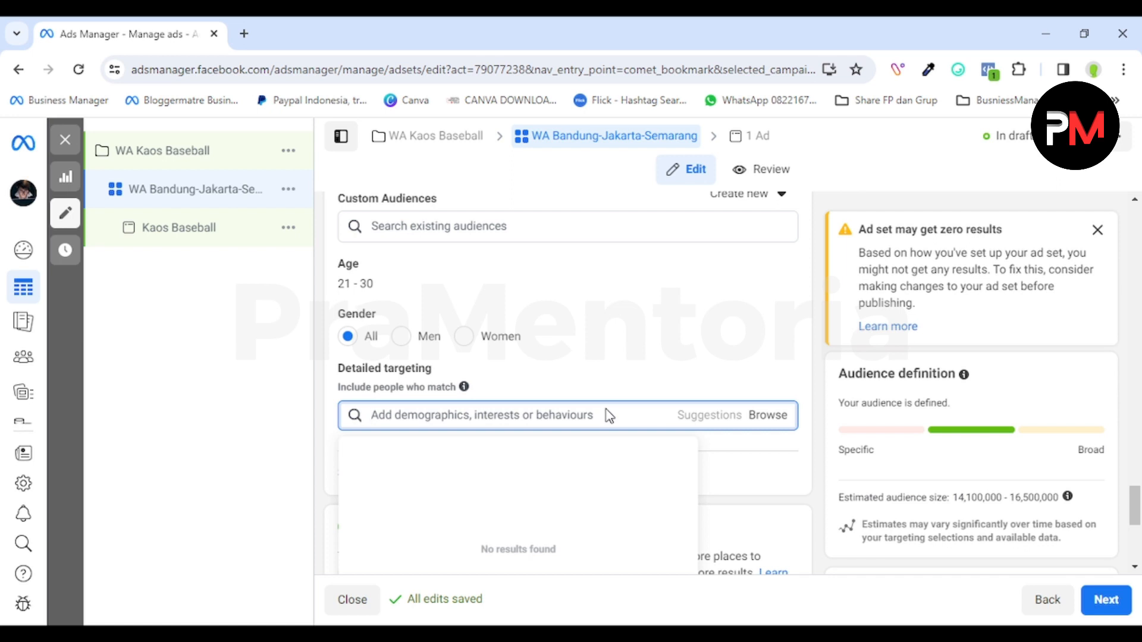
Add the Cosmetics (personal care) interest from Interests > Shopping and fashion > Beauty
left_click(777, 417)
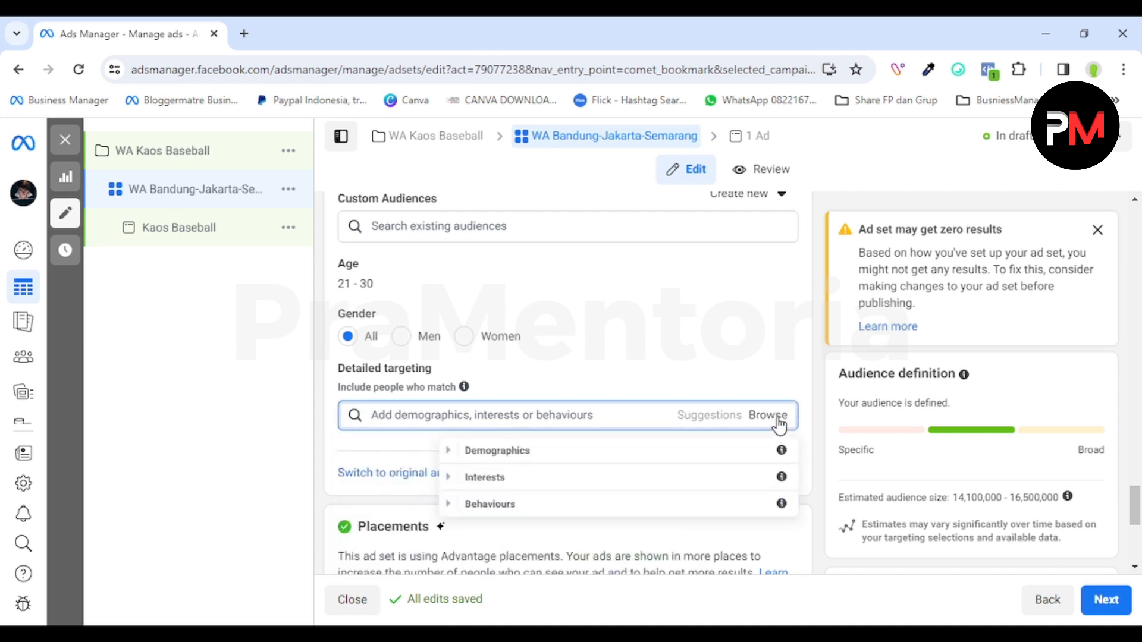
left_click(533, 487)
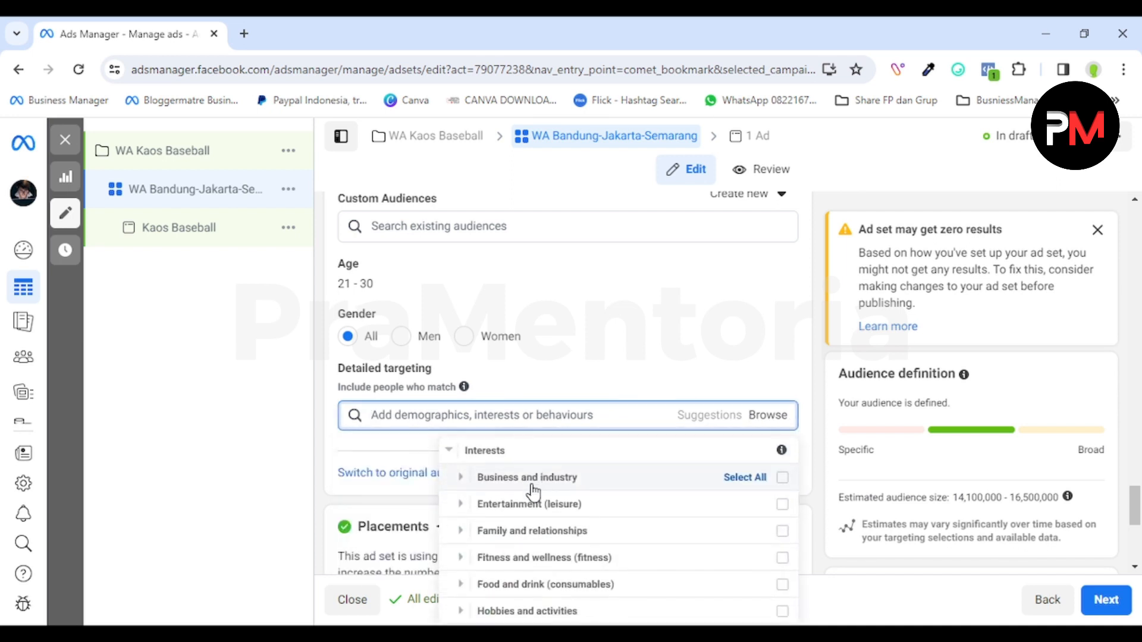
scroll(573, 526, "down", 1)
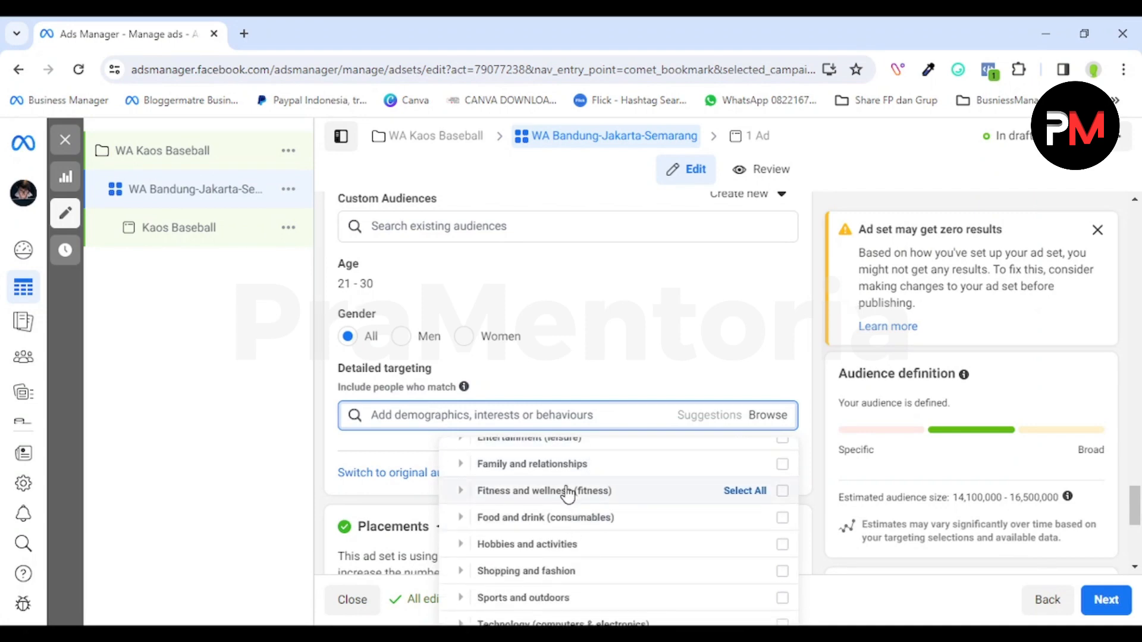
left_click(527, 571)
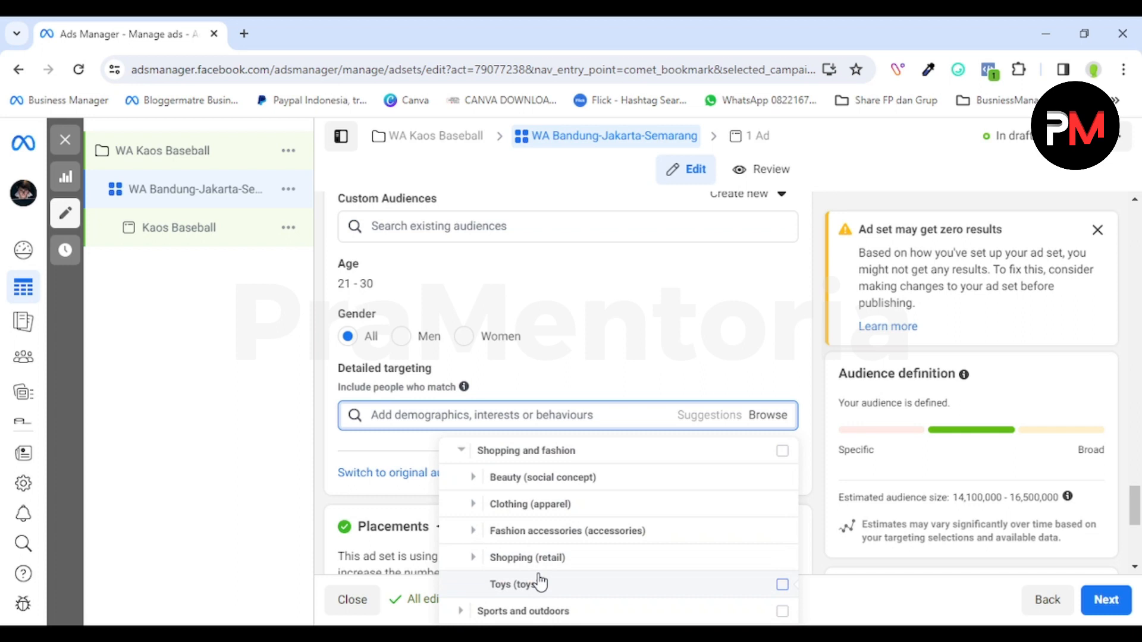
left_click(523, 479)
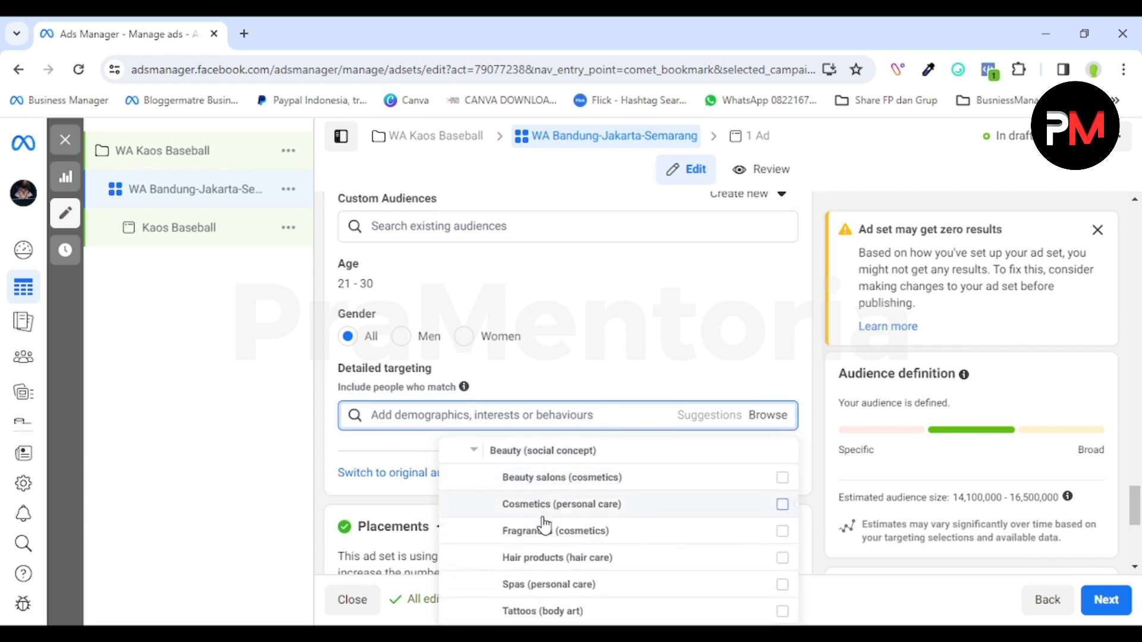
mouse_move(543, 518)
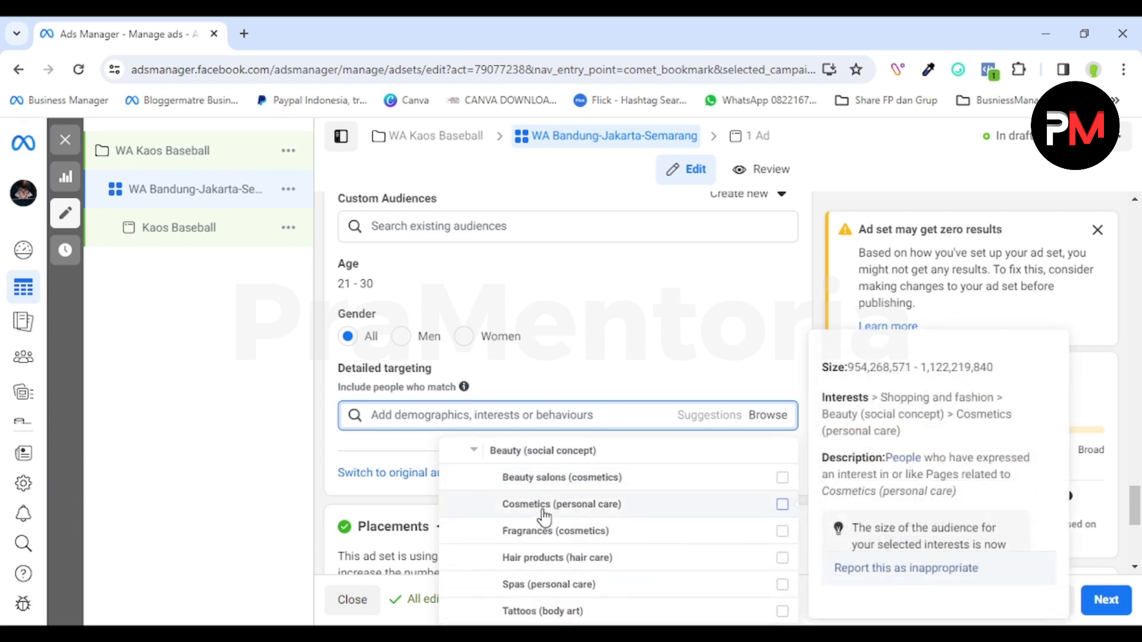
left_click(544, 506)
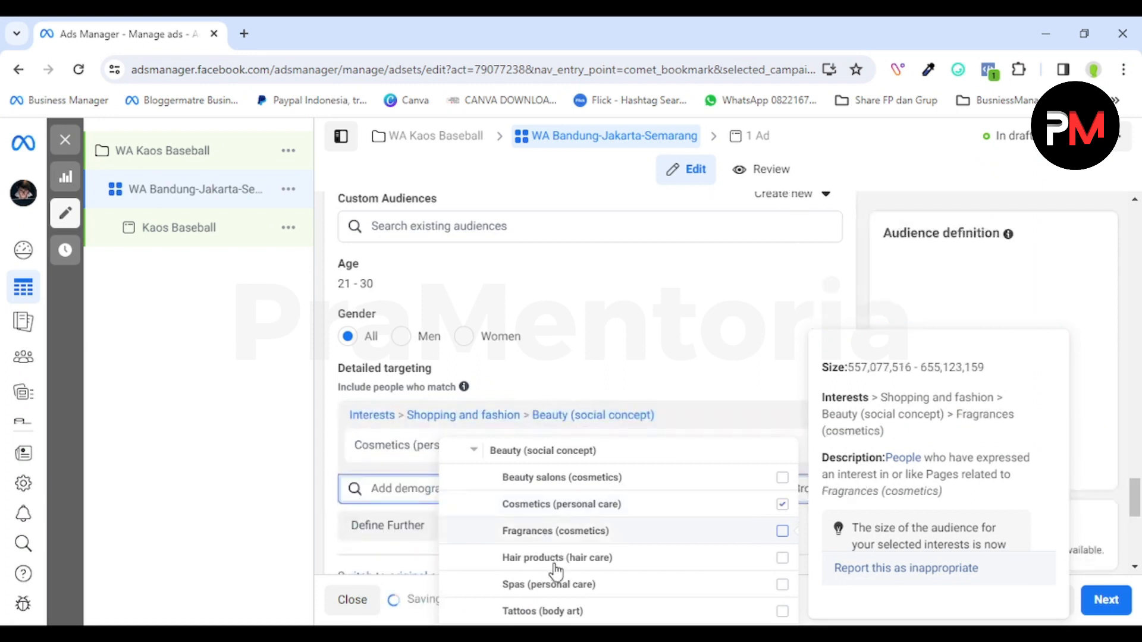
Add the Women's clothing and Men's clothing (apparel) interests from the Clothing category
scroll(553, 604, "down", 2)
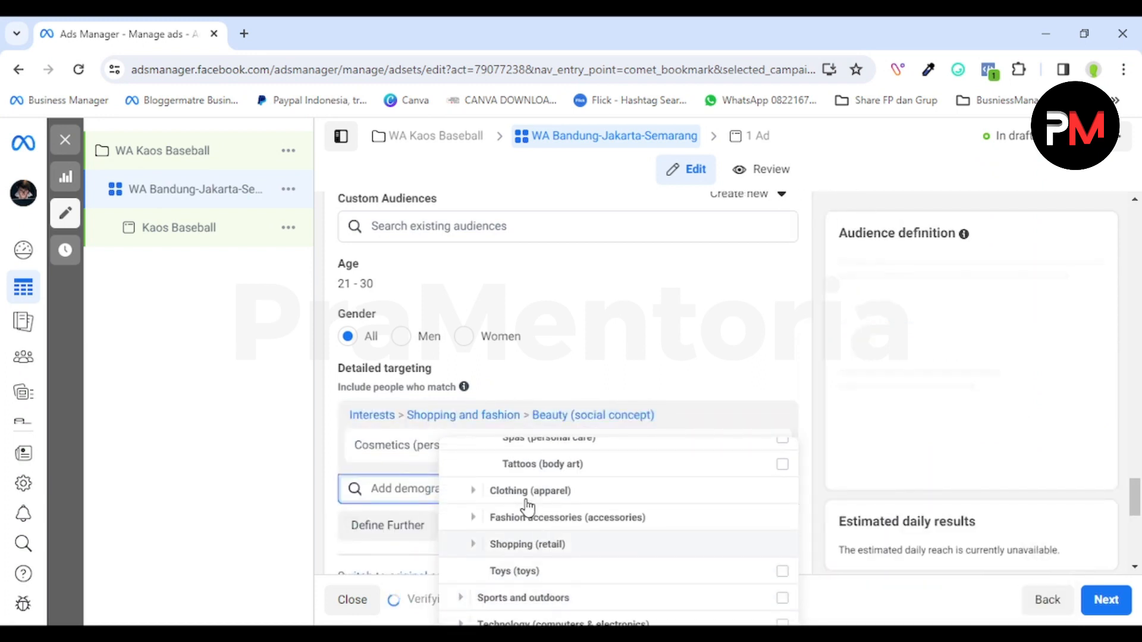
left_click(500, 489)
mouse_move(523, 501)
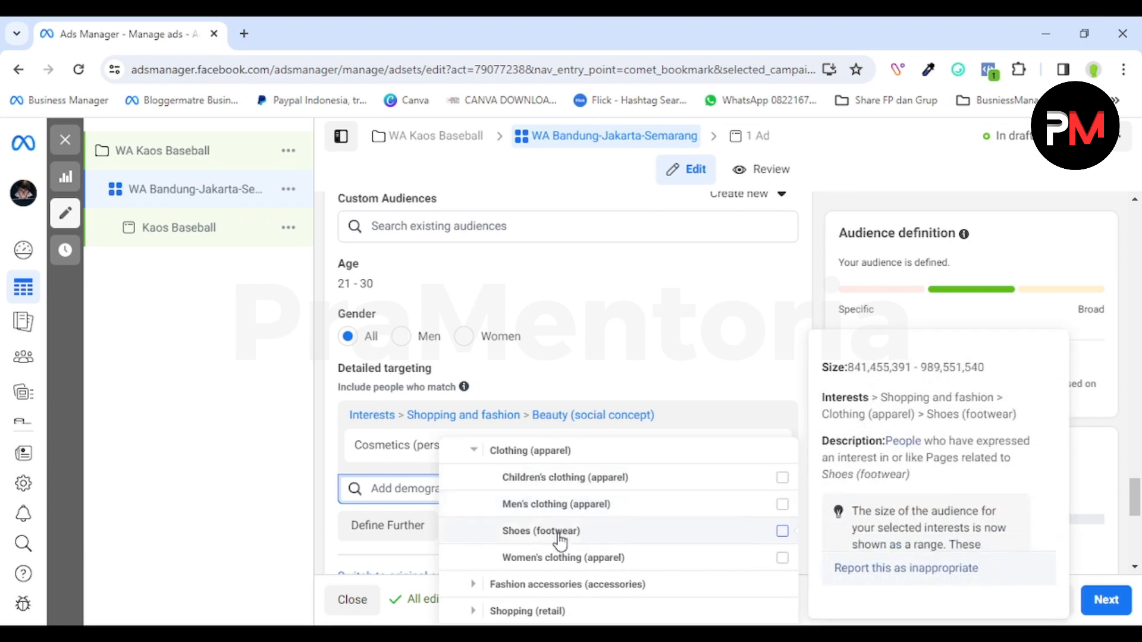
left_click(543, 562)
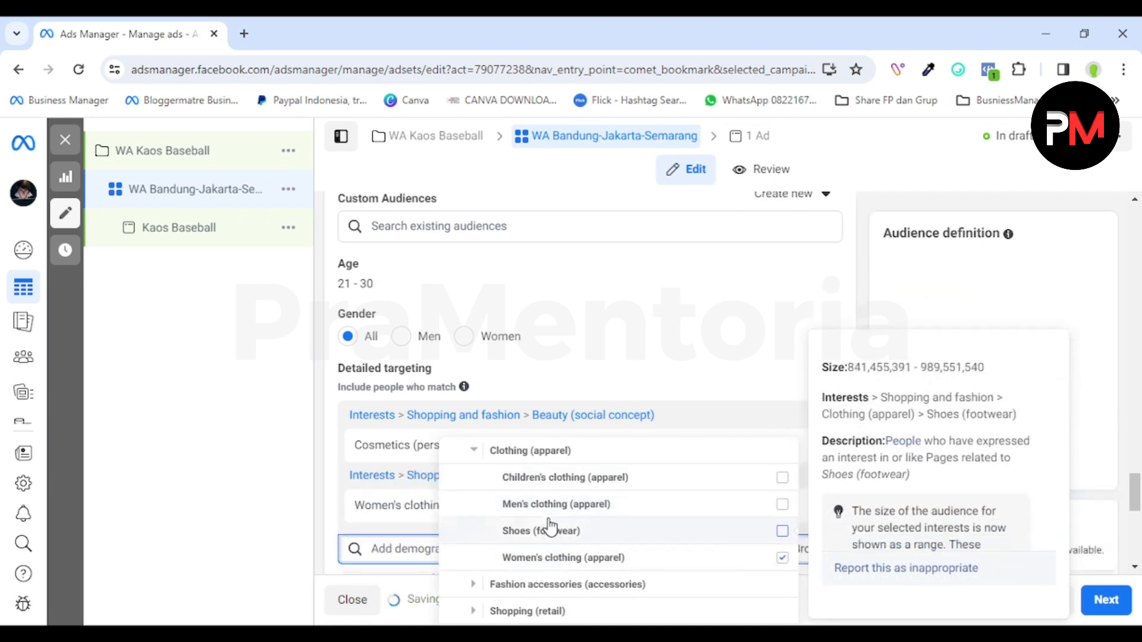
left_click(547, 504)
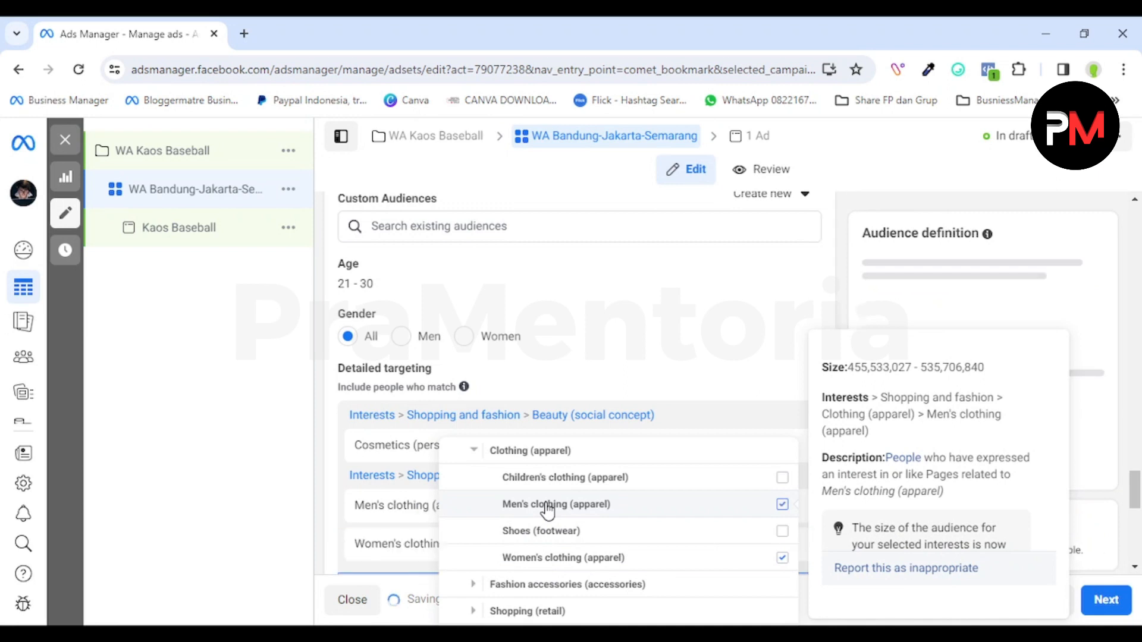
scroll(532, 598, "down", 1)
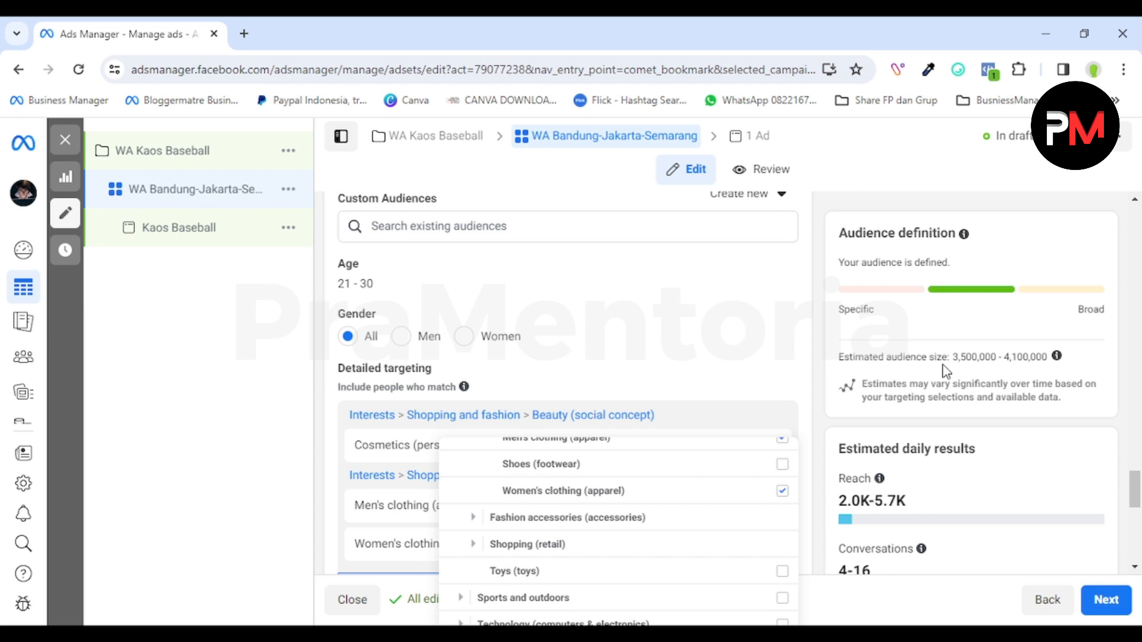
left_click(946, 372)
scroll(946, 371, "down", 3)
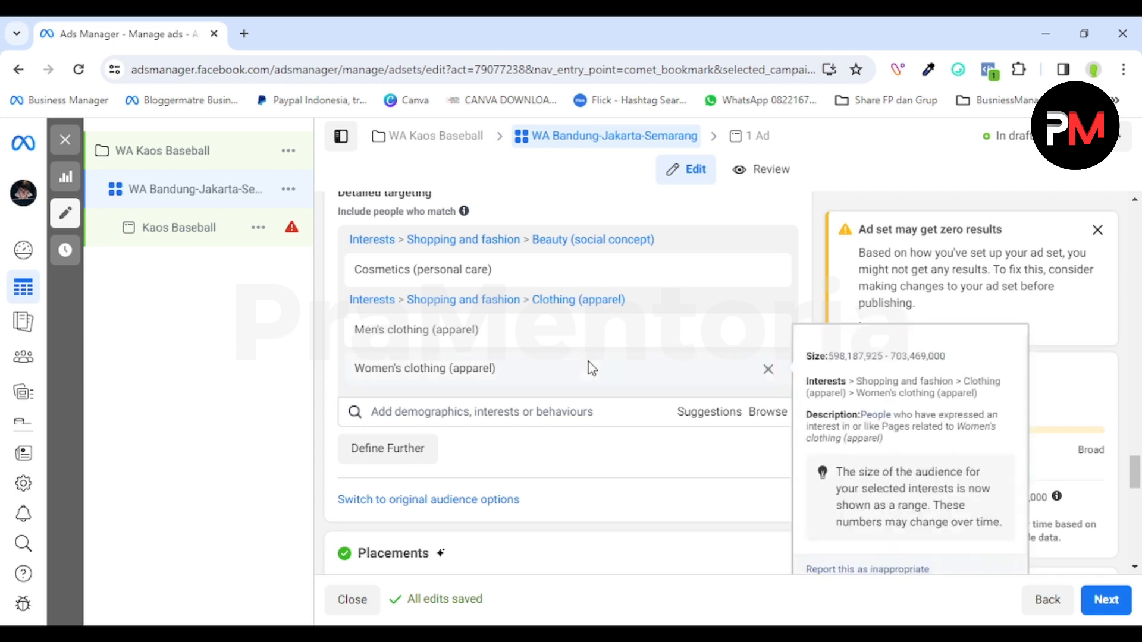
mouse_move(442, 262)
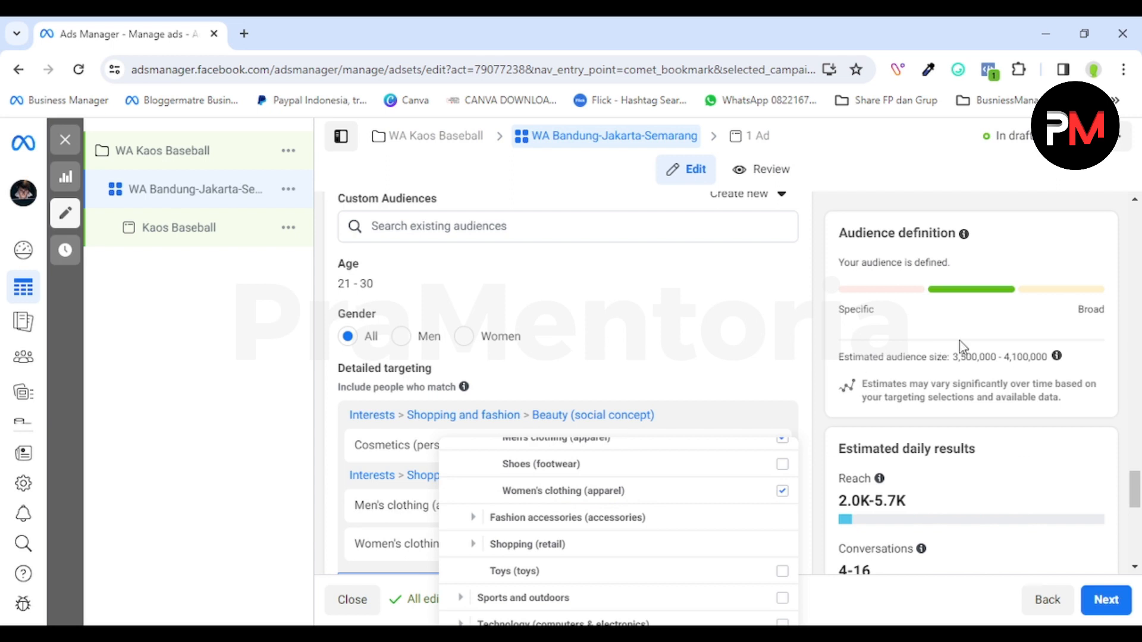
scroll(660, 398, "down", 4)
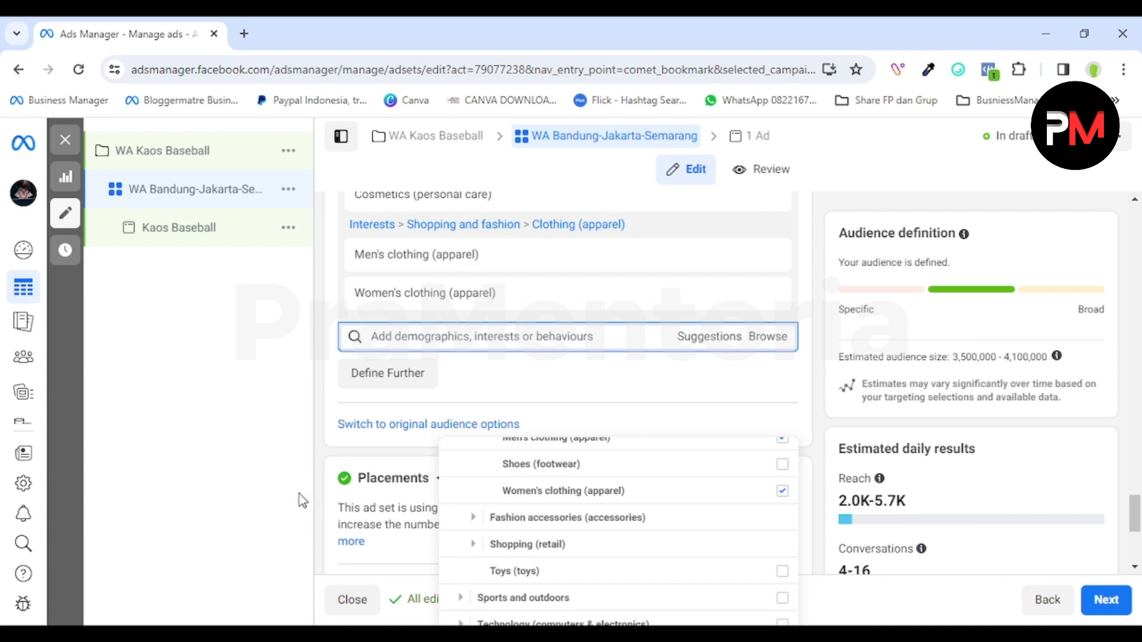
Close the interest list and switch the ad set from Advantage+ to manual placements
left_click(318, 483)
scroll(551, 477, "down", 3)
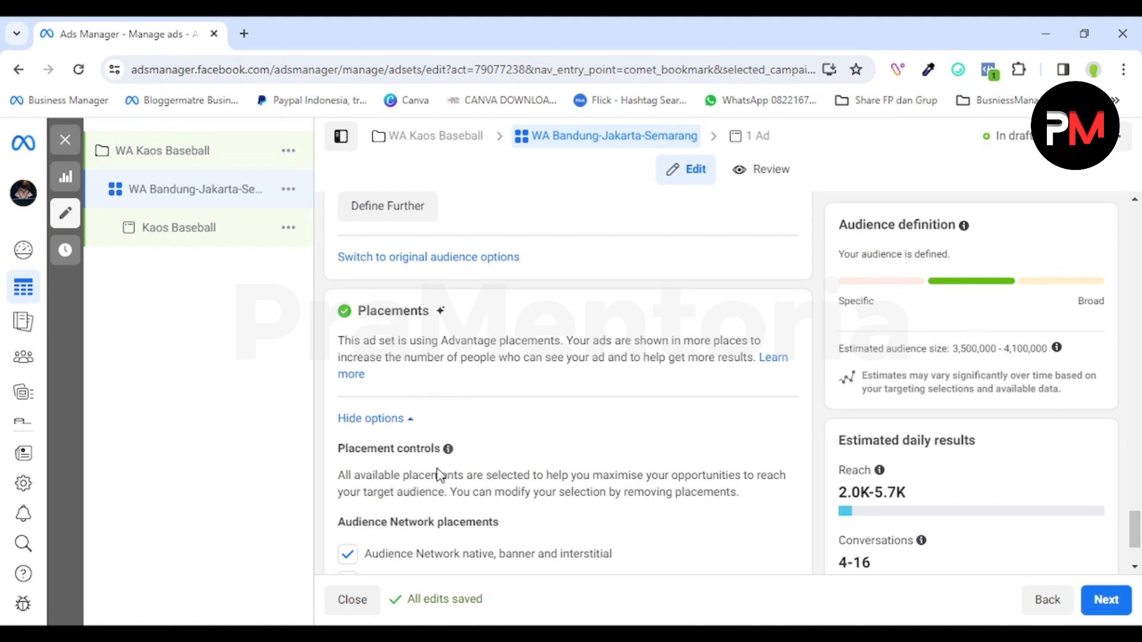
scroll(448, 470, "down", 1)
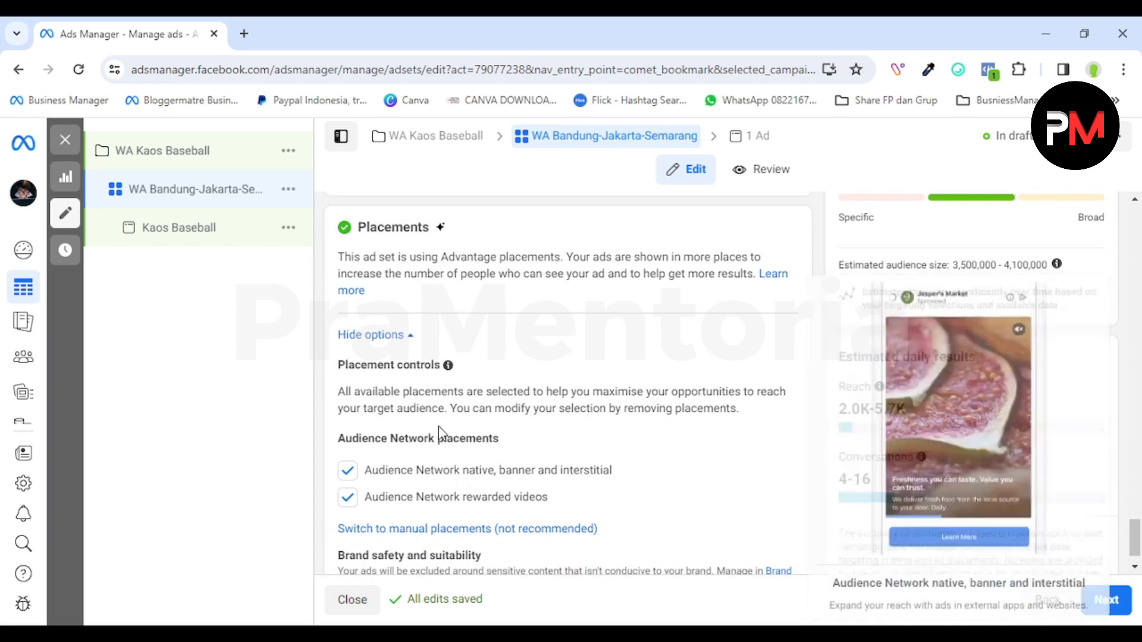
left_click(411, 529)
scroll(488, 470, "down", 2)
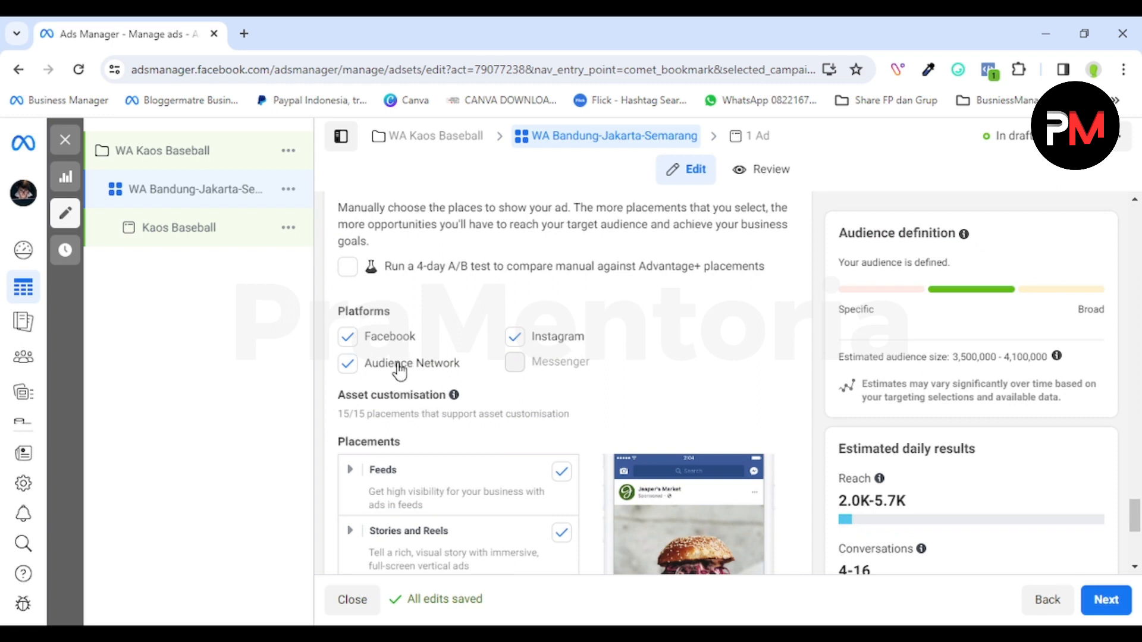
Remove Audience Network and Instagram from the platforms, toggle Search results, and include all Feeds placements
left_click(348, 365)
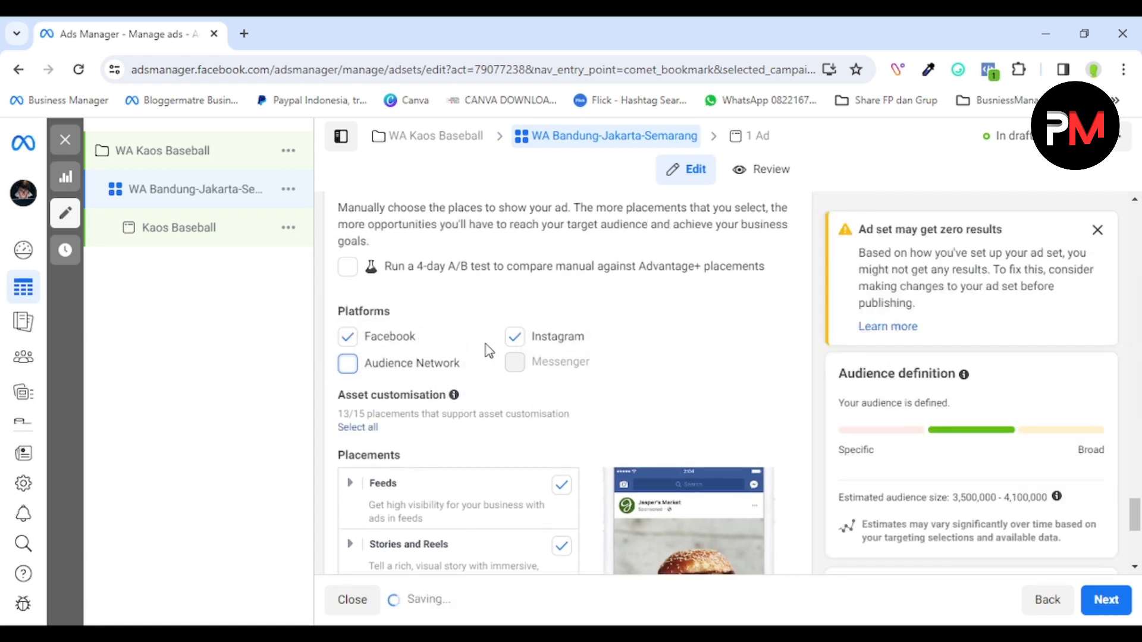
left_click(515, 337)
scroll(559, 423, "down", 2)
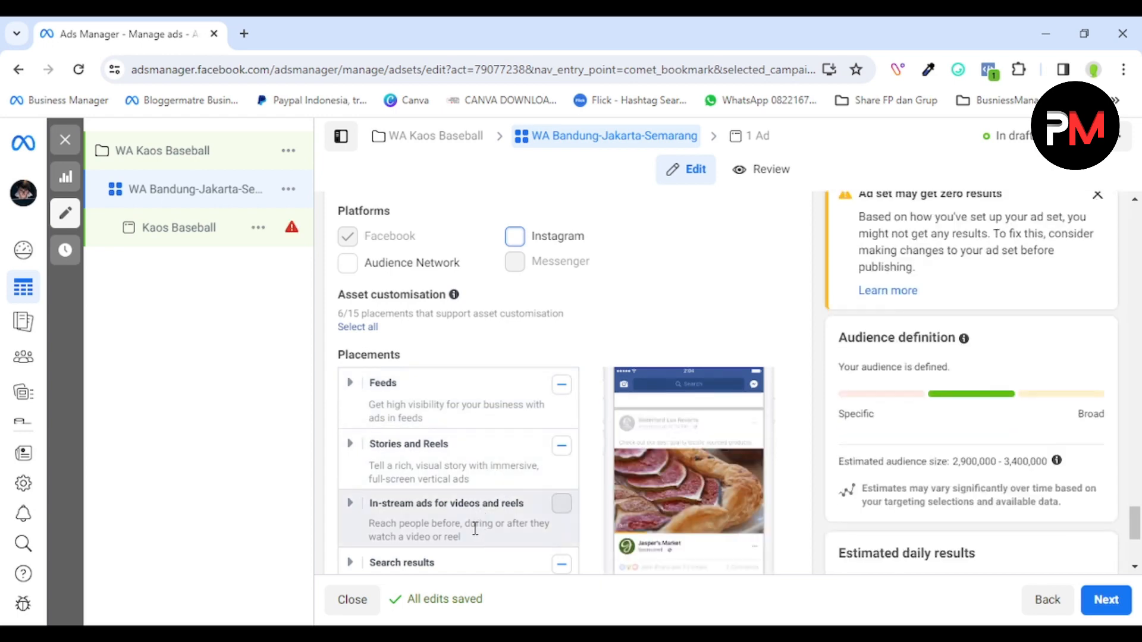
scroll(479, 524, "down", 4)
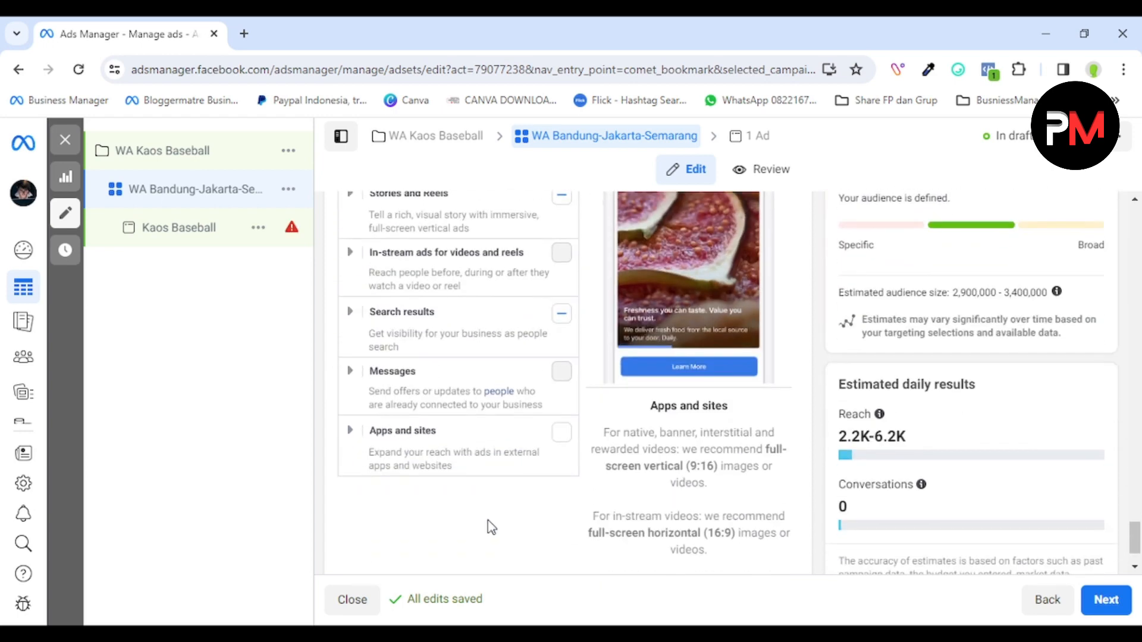
scroll(520, 491, "up", 4)
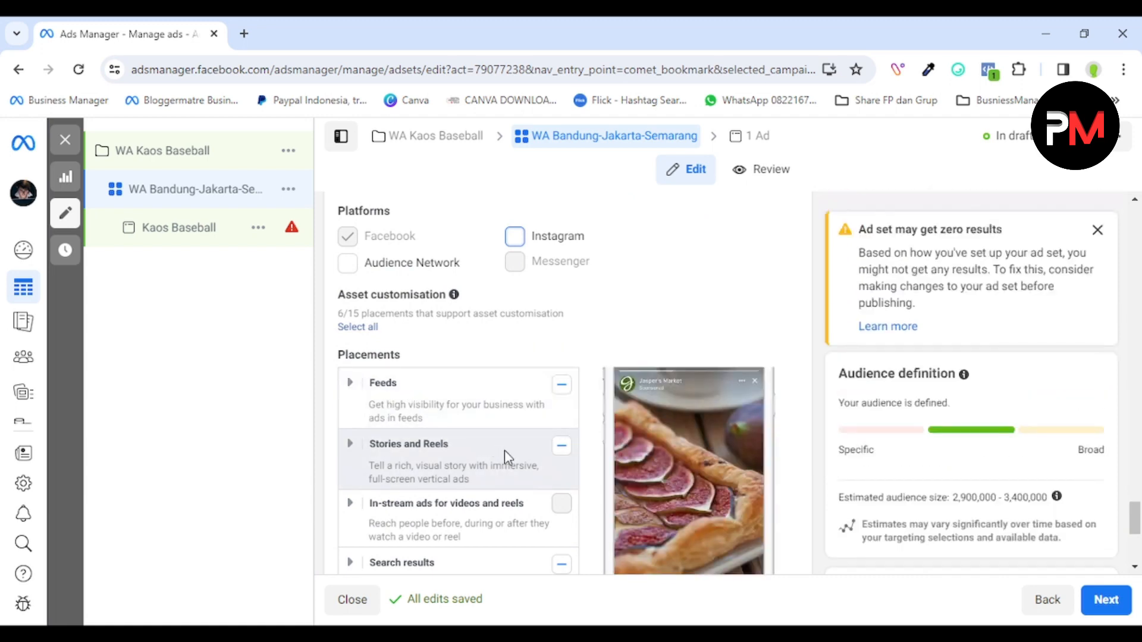
scroll(506, 455, "down", 1)
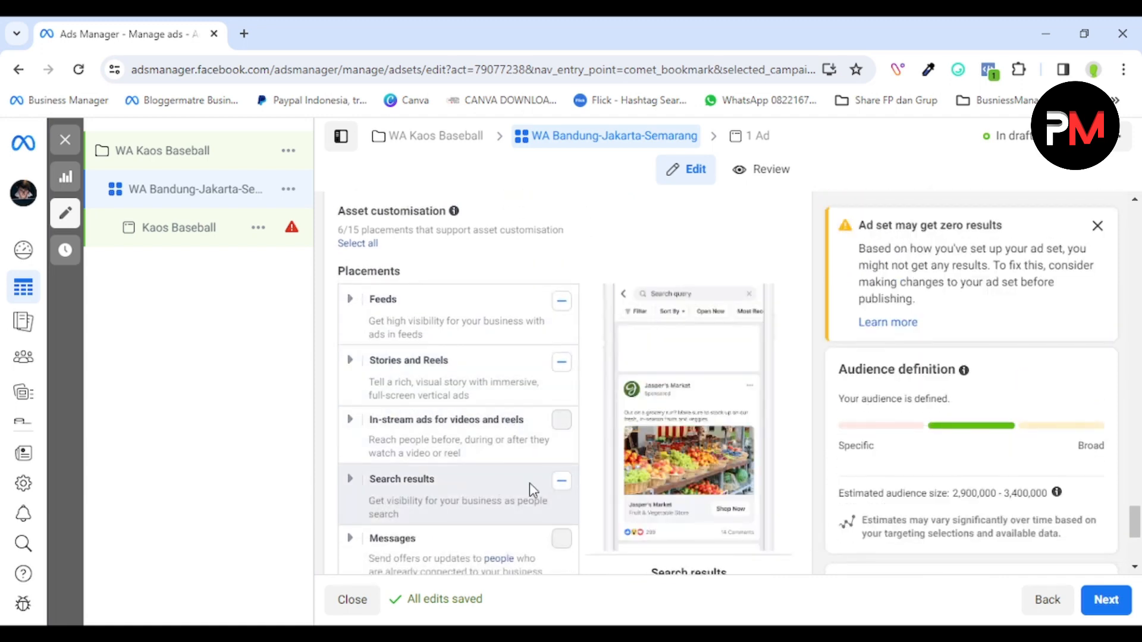
left_click(563, 484)
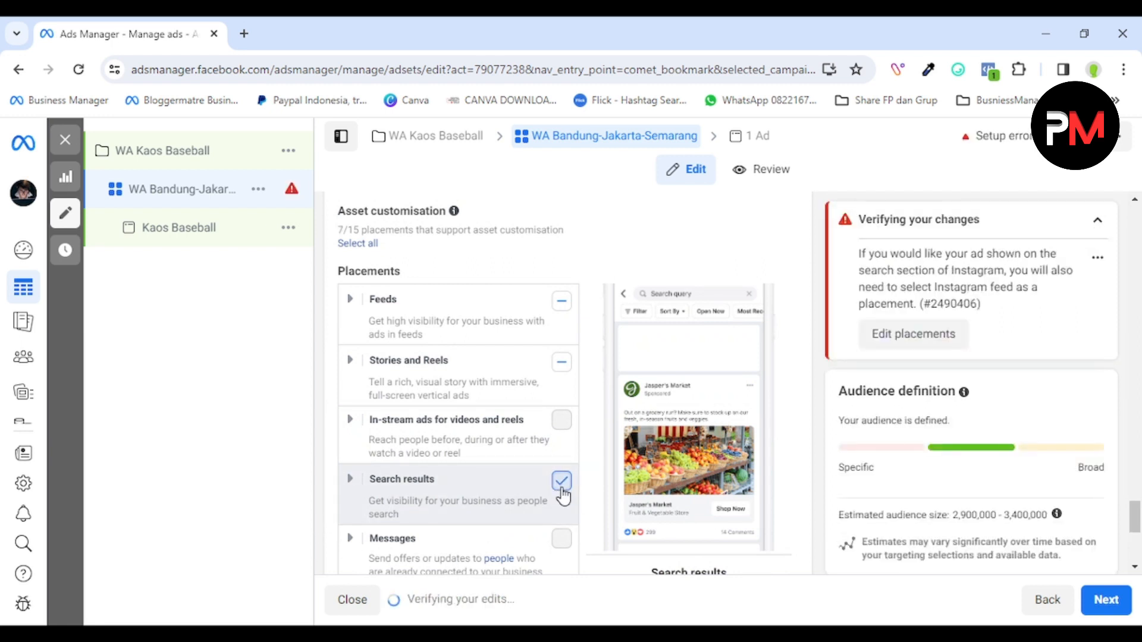
left_click(562, 303)
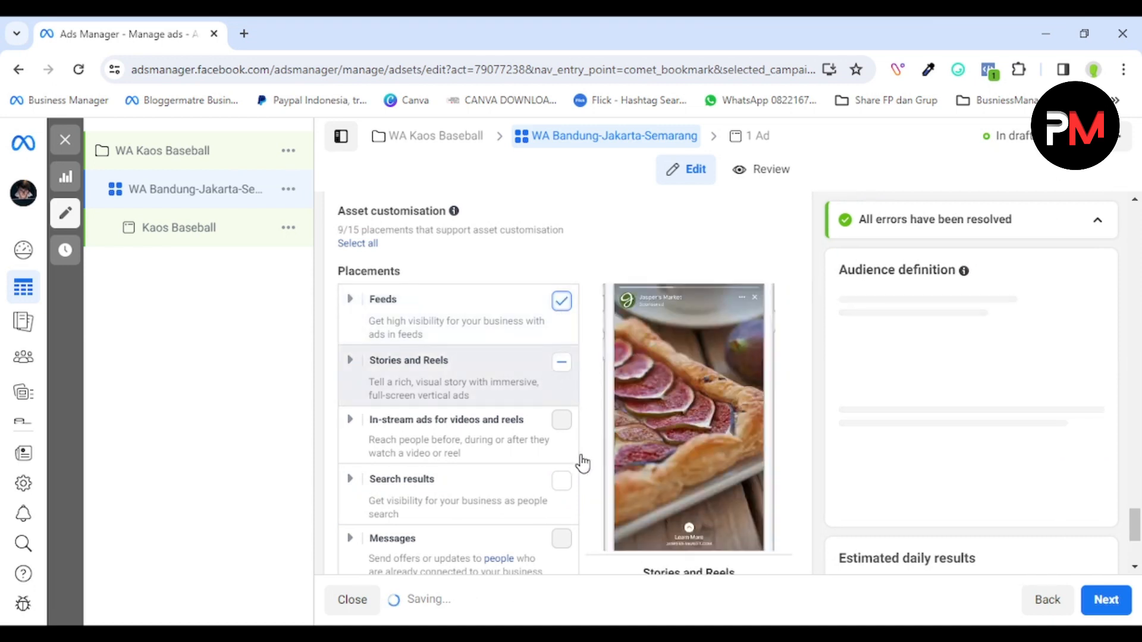
Include all Stories and Reels placements and review the placement list
left_click(563, 365)
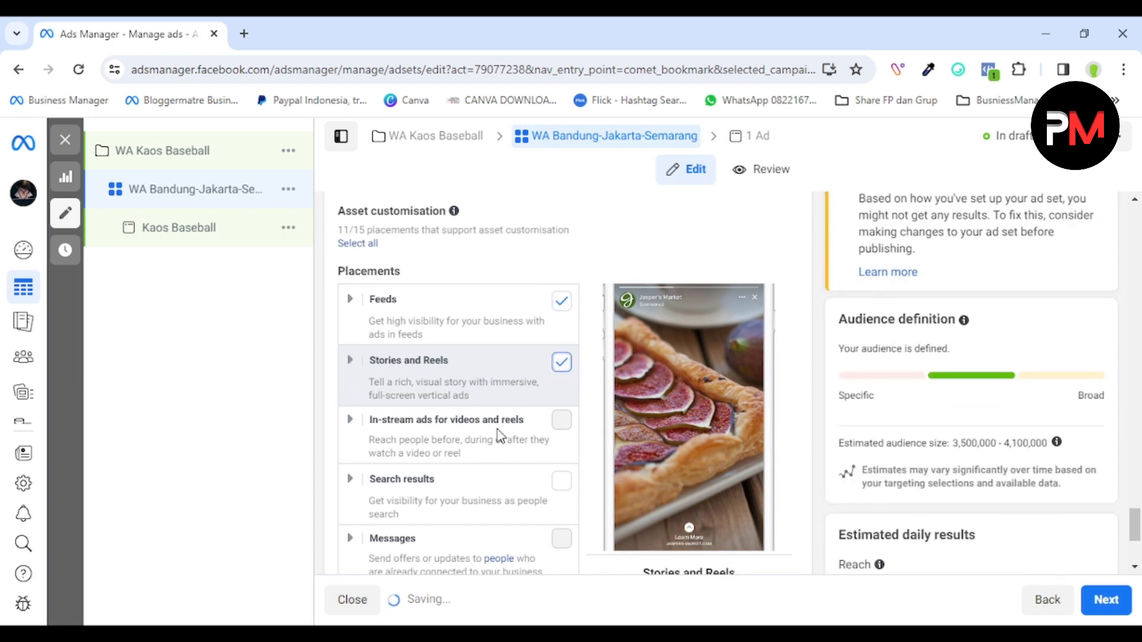
scroll(500, 440, "down", 1)
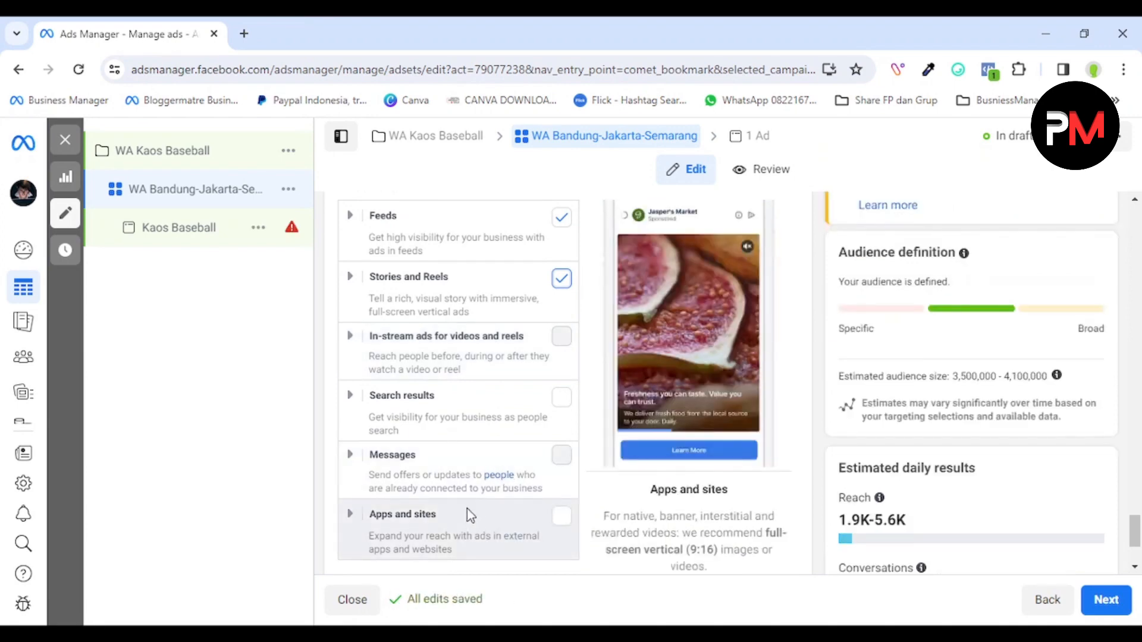
scroll(470, 512, "down", 2)
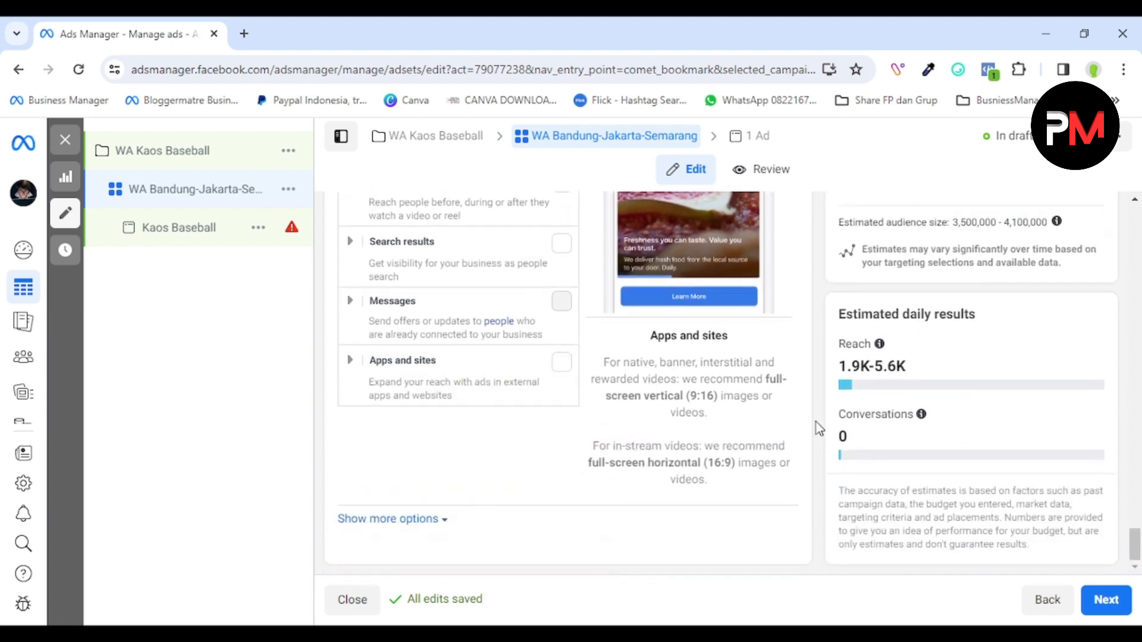
scroll(839, 411, "up", 4)
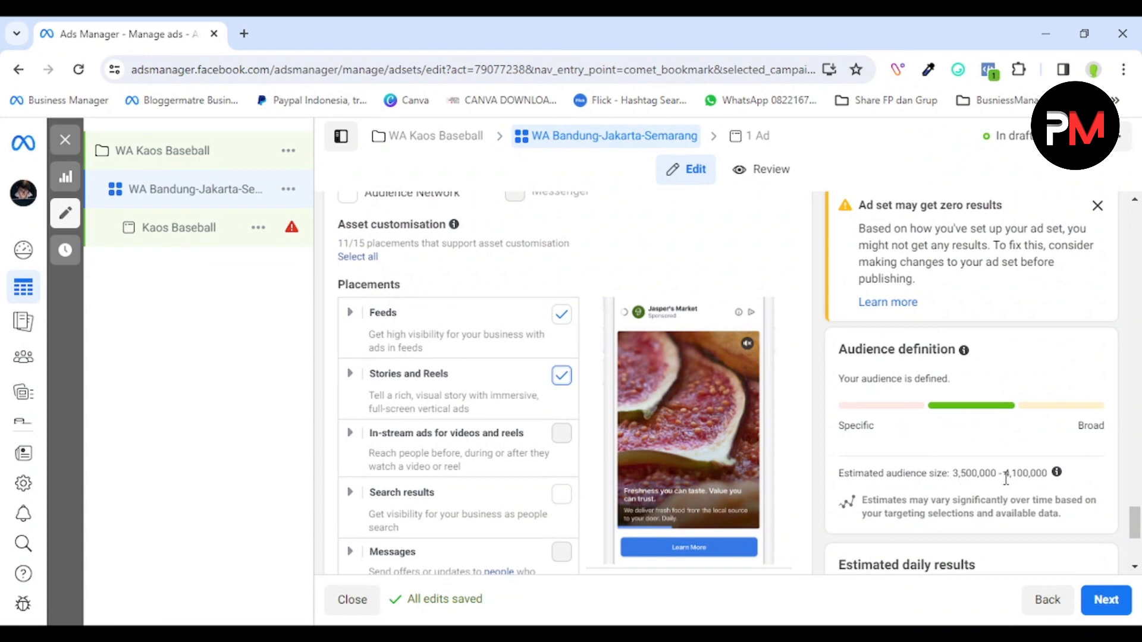
scroll(741, 418, "down", 4)
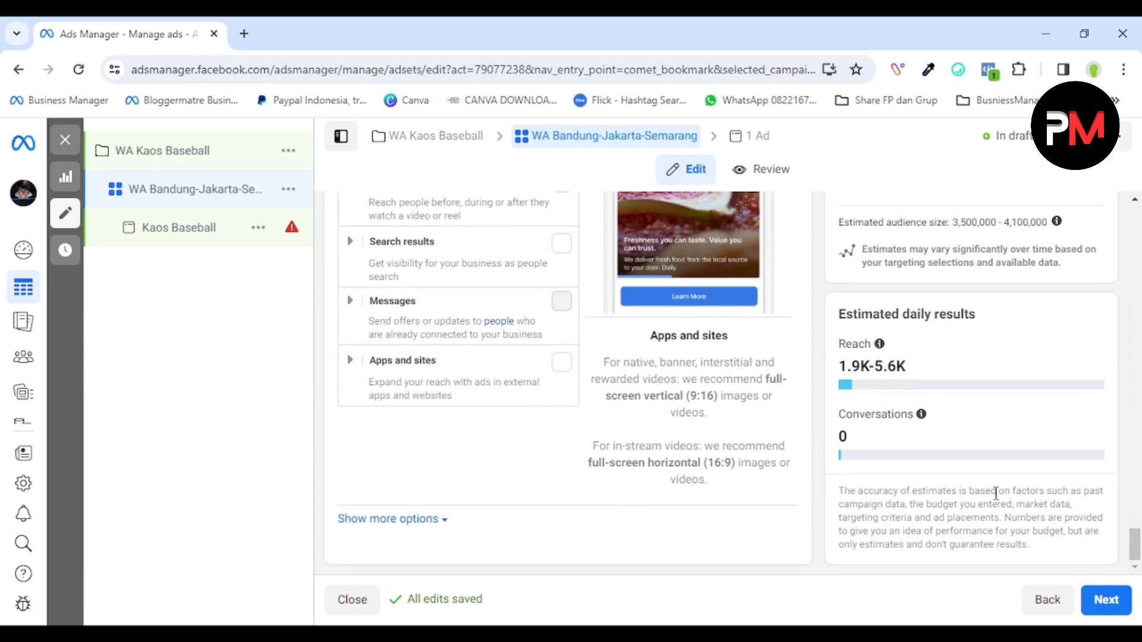
scroll(903, 496, "up", 7)
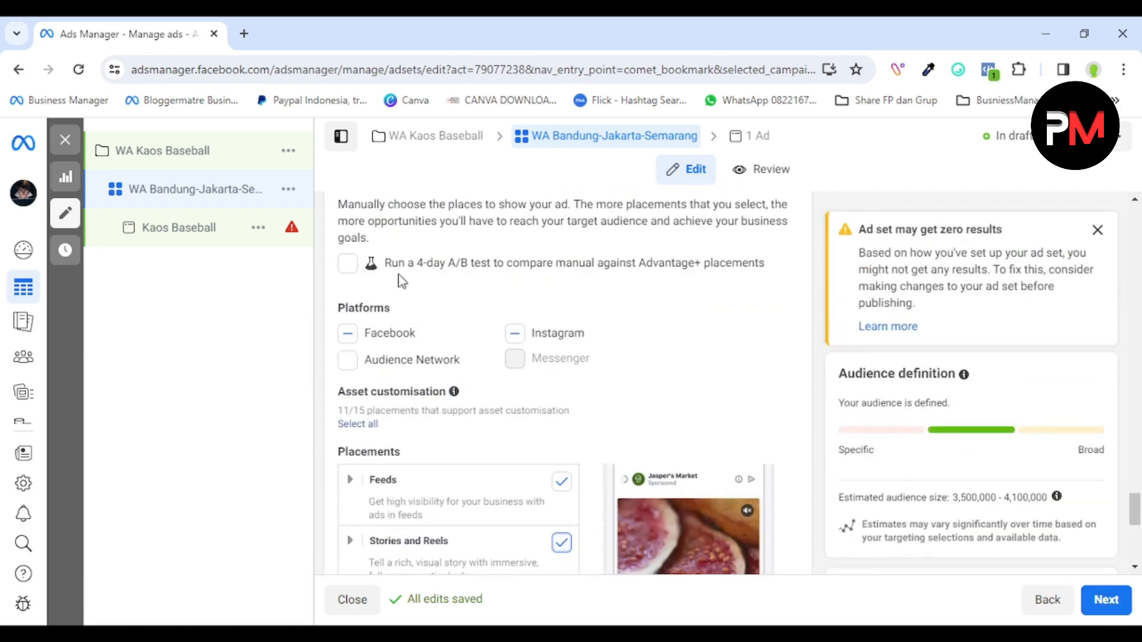
scroll(526, 327, "up", 3)
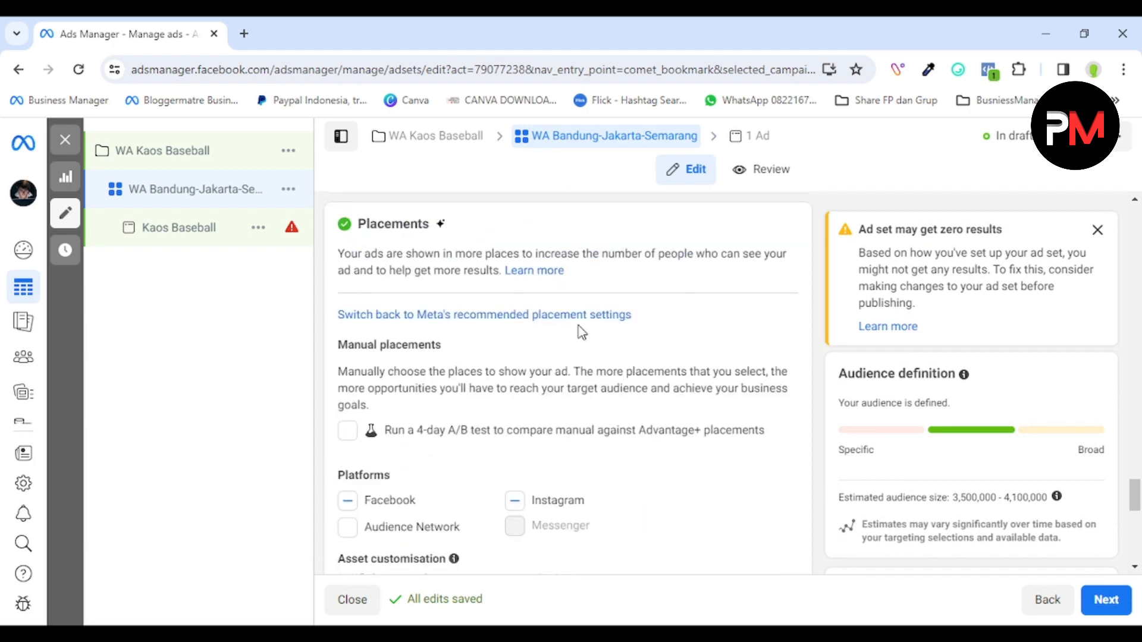
scroll(587, 323, "down", 4)
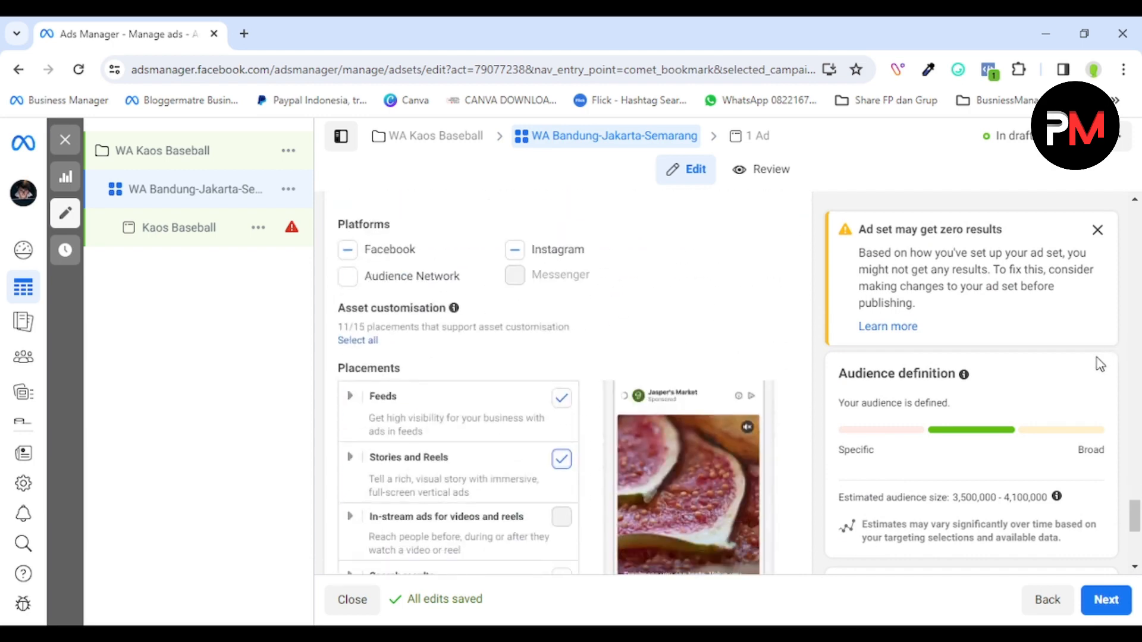
scroll(982, 470, "down", 3)
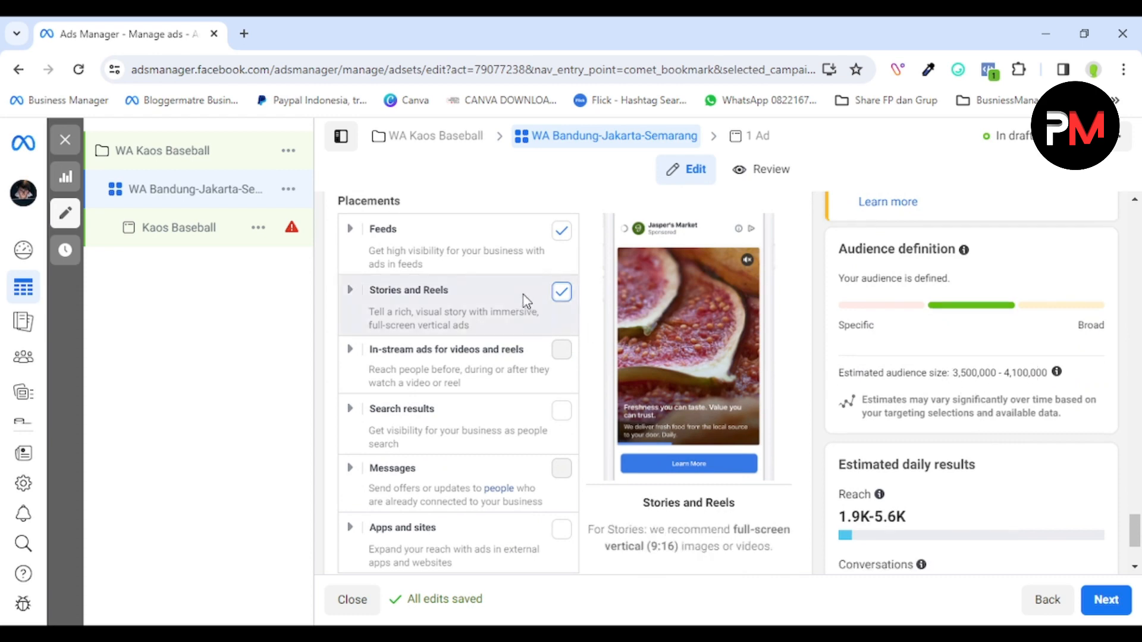
scroll(526, 292, "up", 10)
scroll(527, 287, "up", 3)
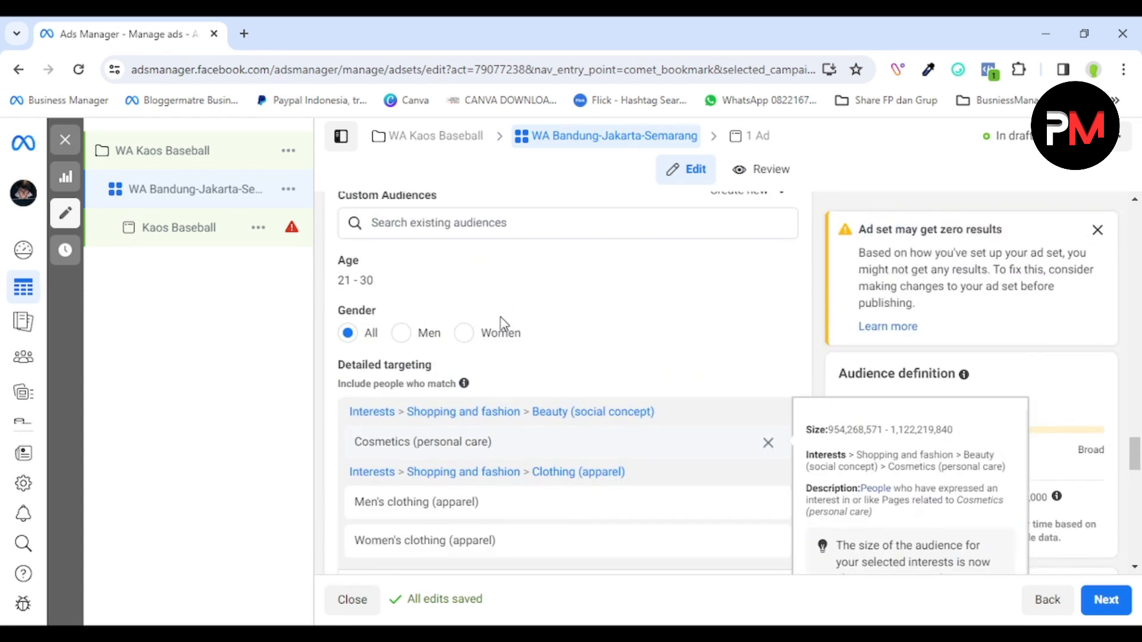
mouse_move(448, 372)
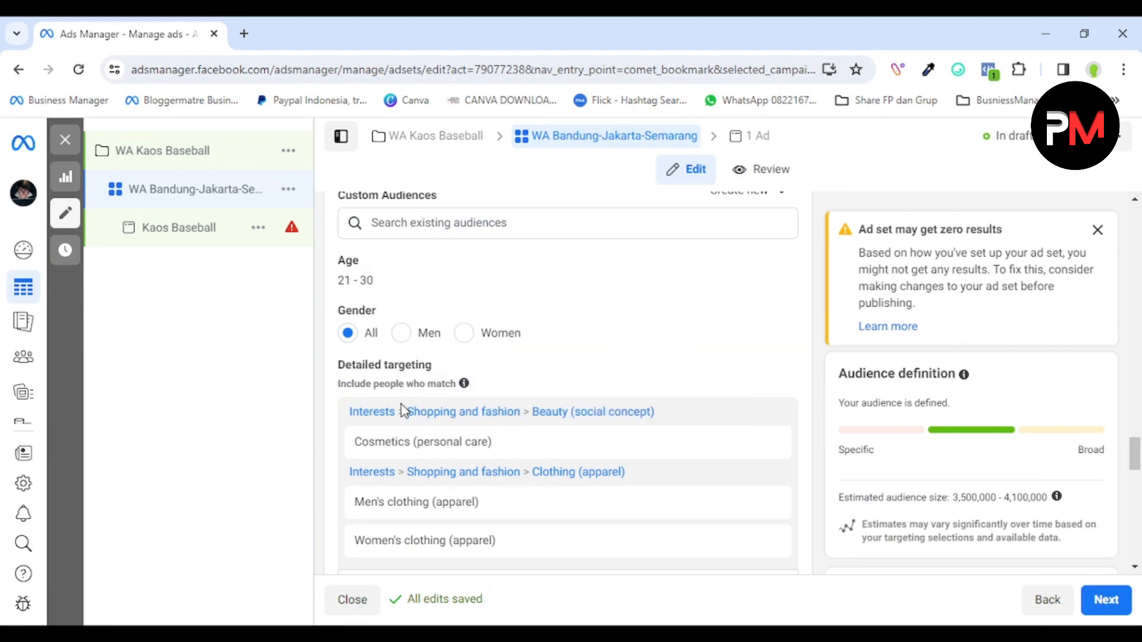
scroll(401, 405, "down", 3)
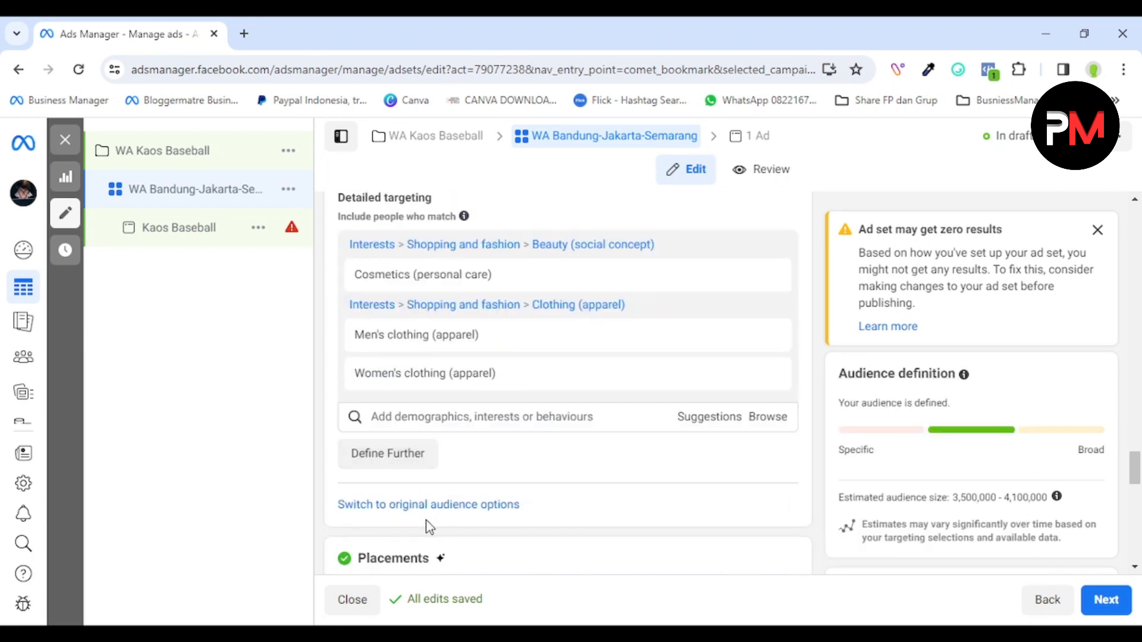
scroll(426, 520, "down", 3)
scroll(392, 489, "down", 3)
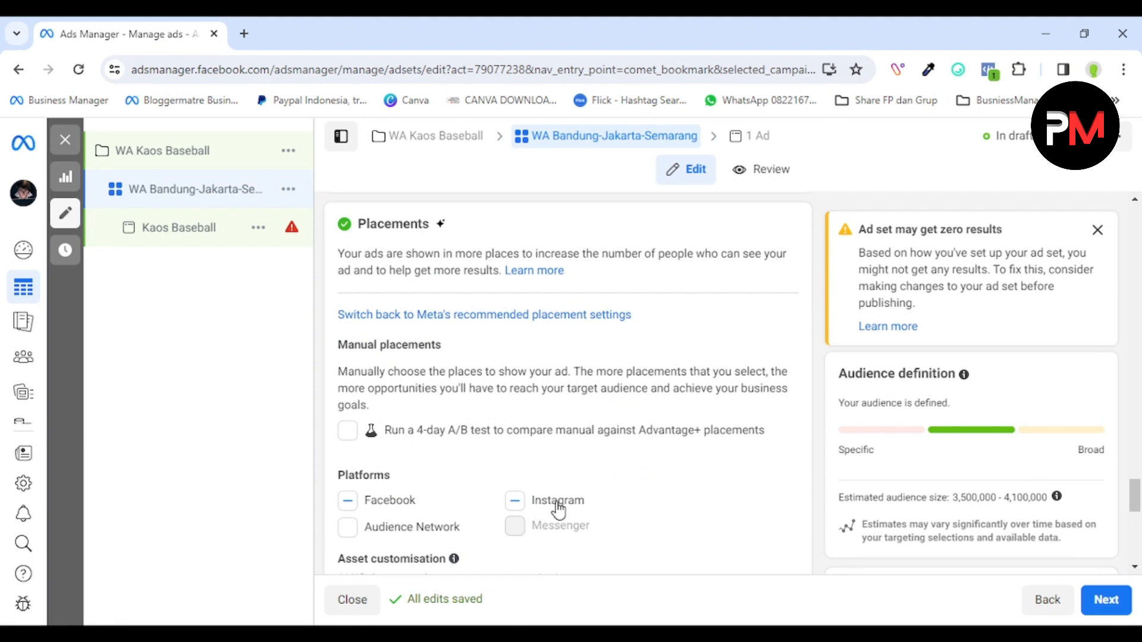
scroll(458, 523, "down", 3)
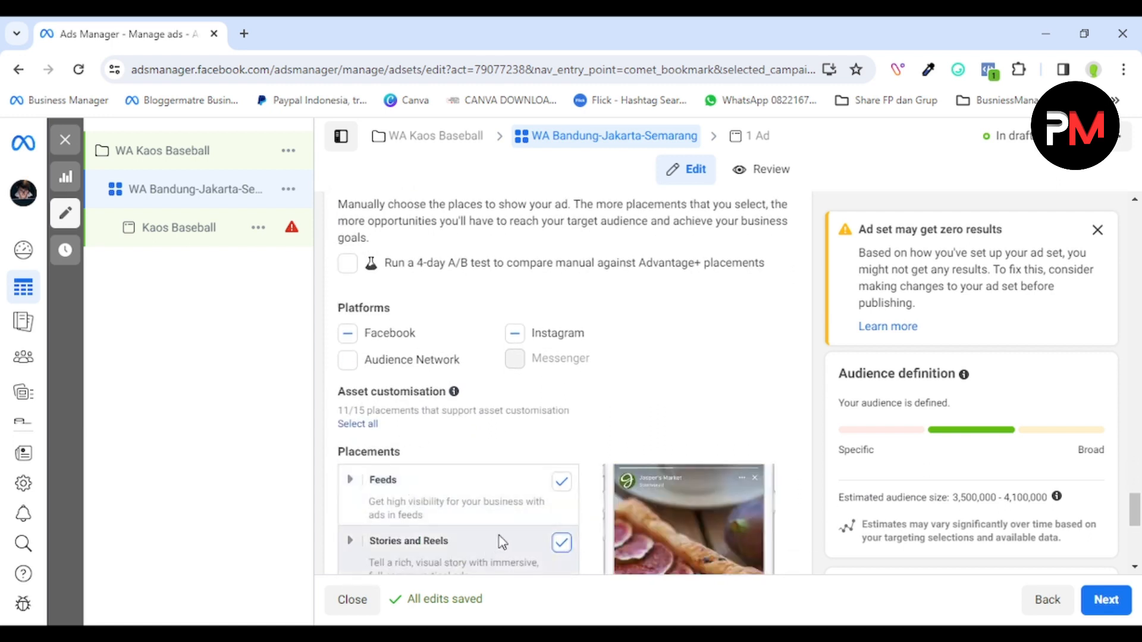
scroll(545, 476, "up", 5)
scroll(565, 515, "down", 1)
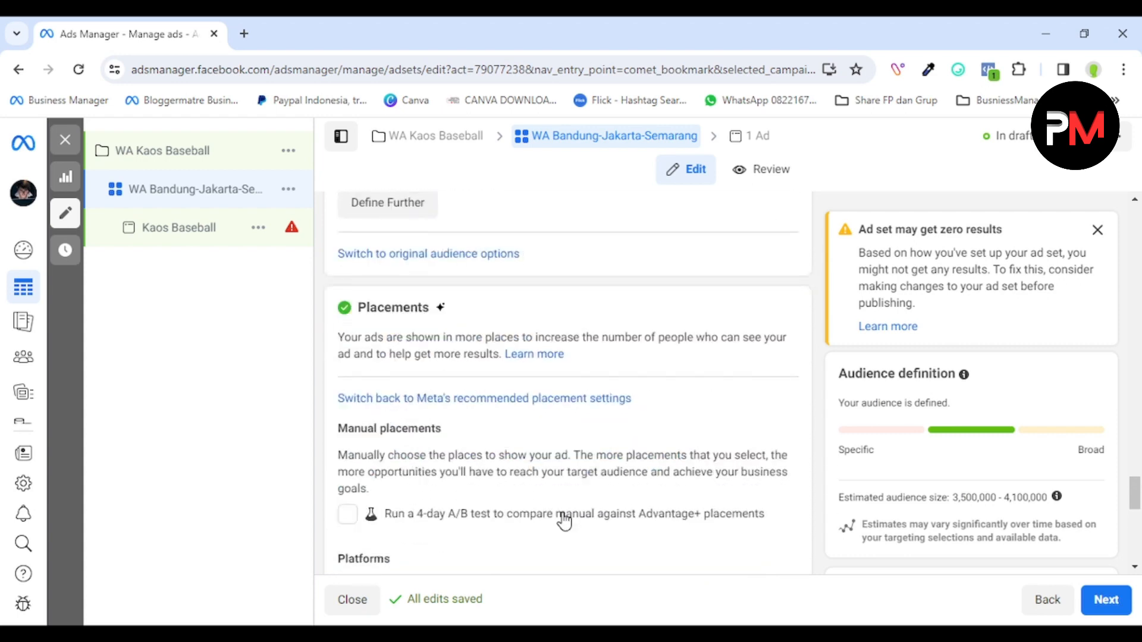
scroll(487, 401, "down", 3)
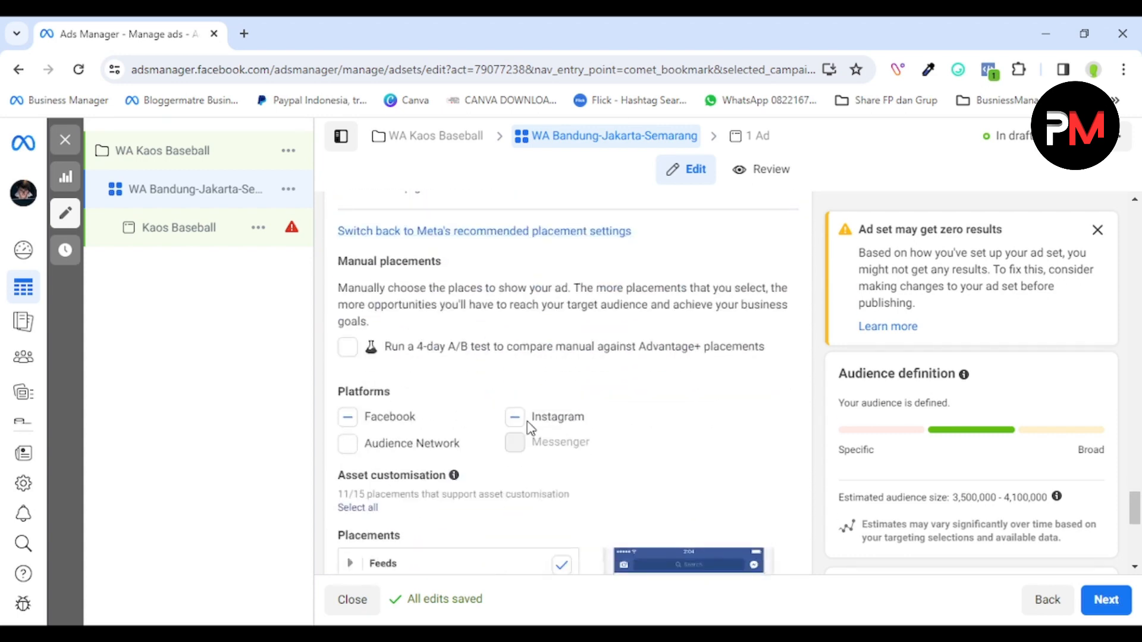
Include every Facebook placement and save the ad set with Next
left_click(348, 416)
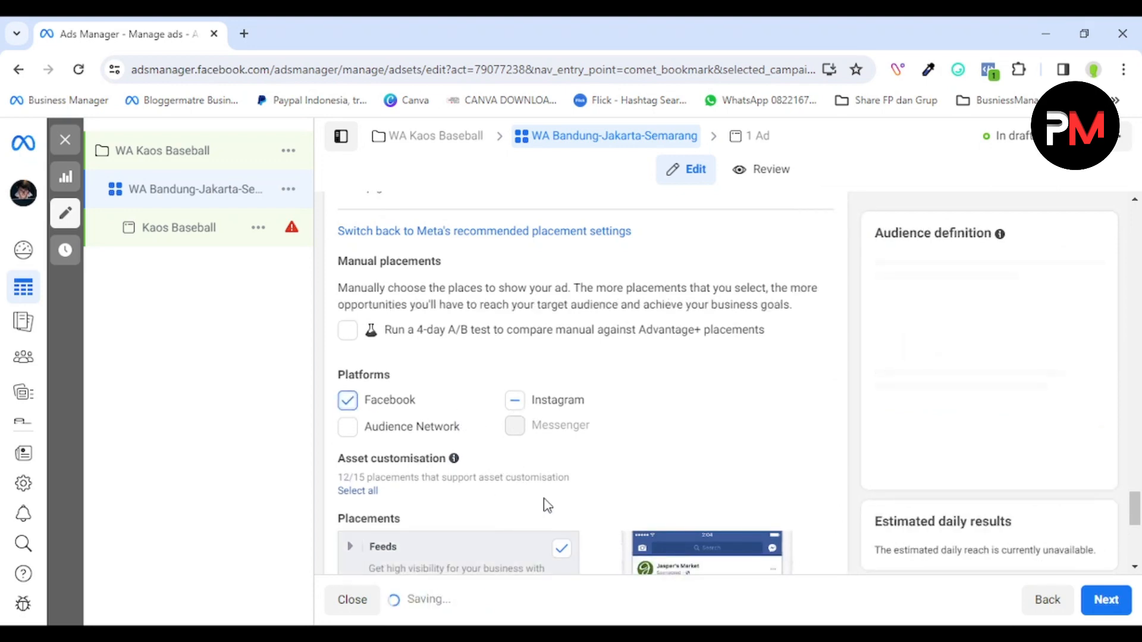
scroll(683, 470, "down", 6)
left_click(1107, 599)
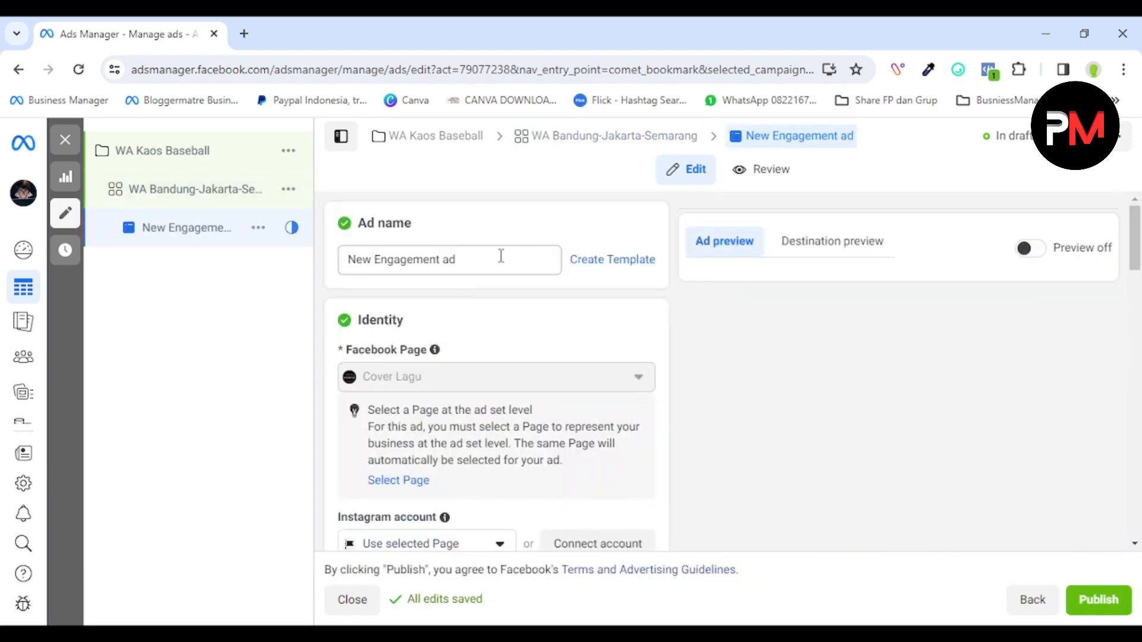
Rename the ad to 'Kaos Baseball'
left_click(500, 256)
key("ctrl+a")
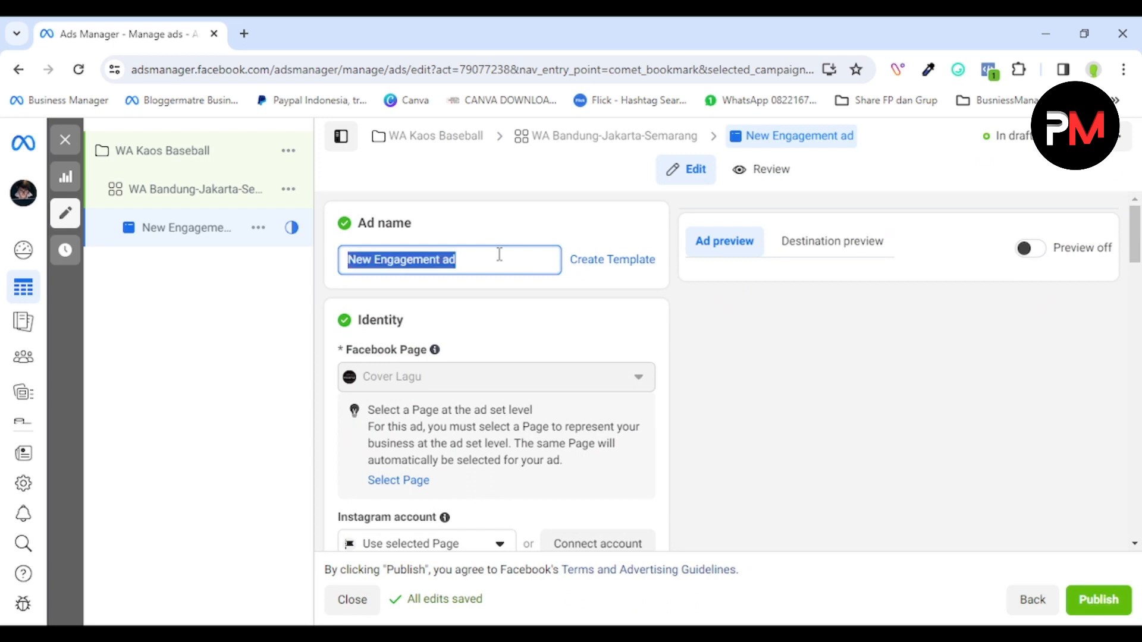
type("Kaos Ba")
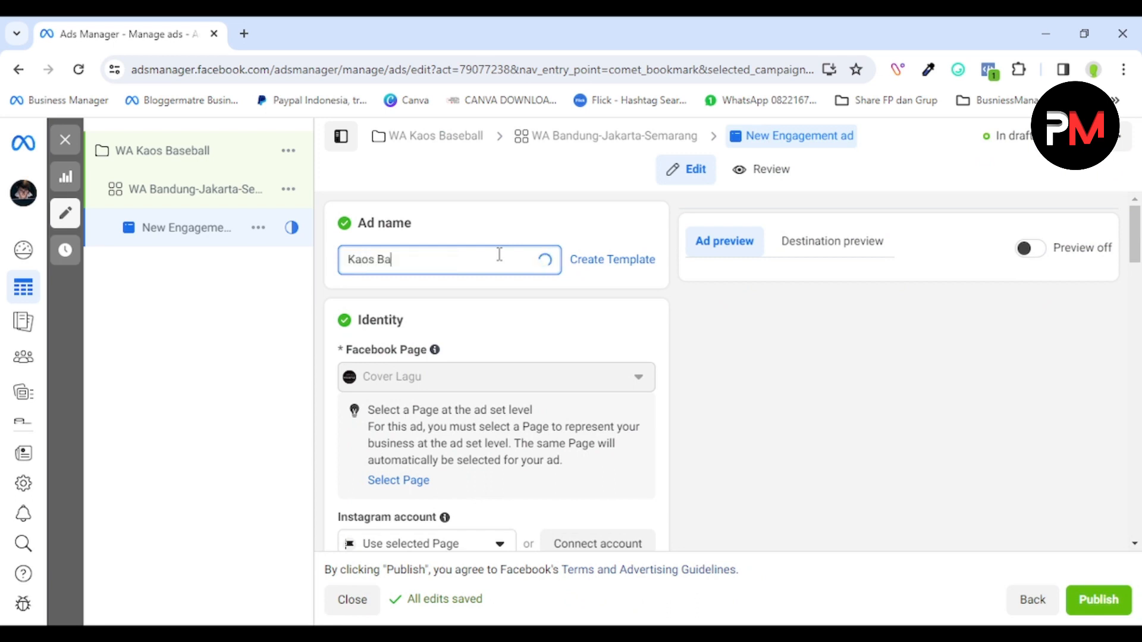
type("seball")
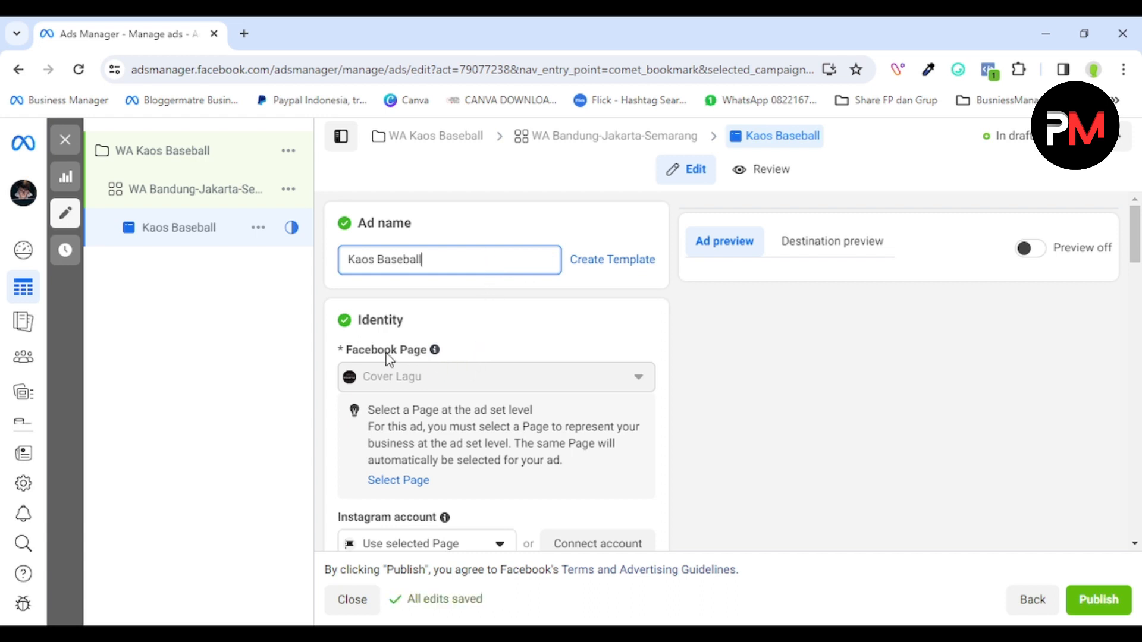
left_click(416, 634)
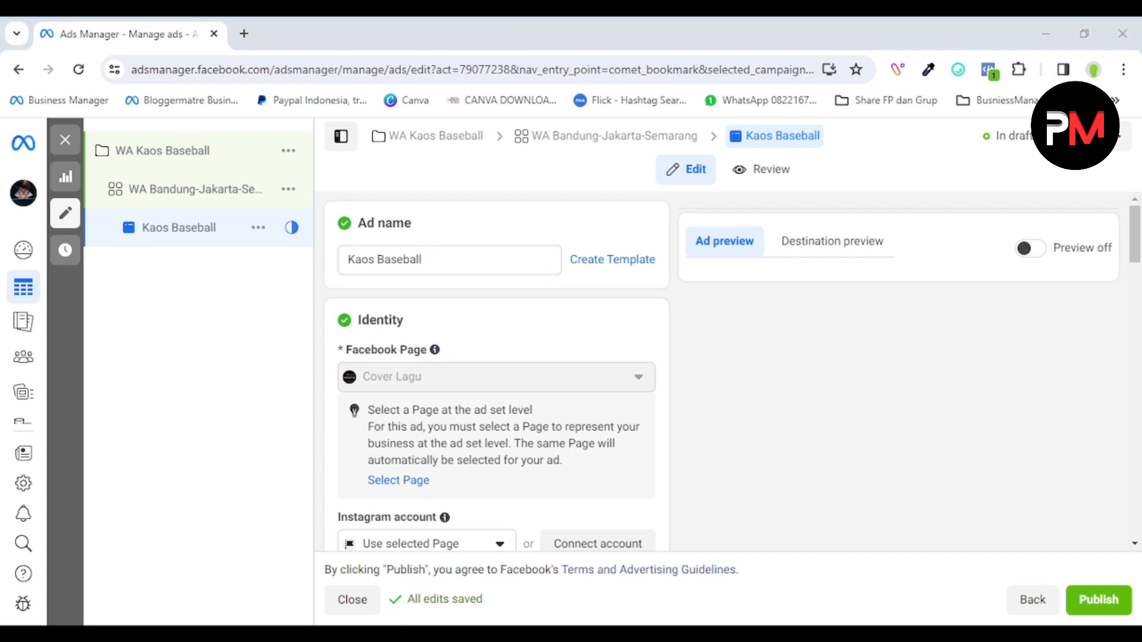
key("alt+Tab")
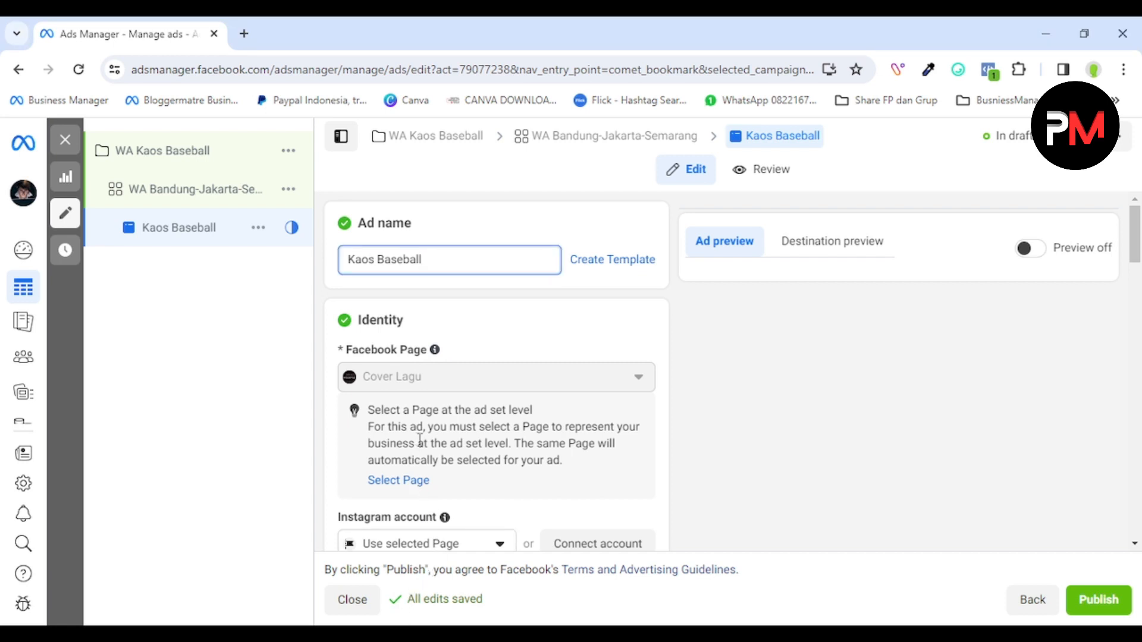
Check the Instagram account choice, leaving it unchanged, and scroll down to the Format options
scroll(467, 416, "down", 3)
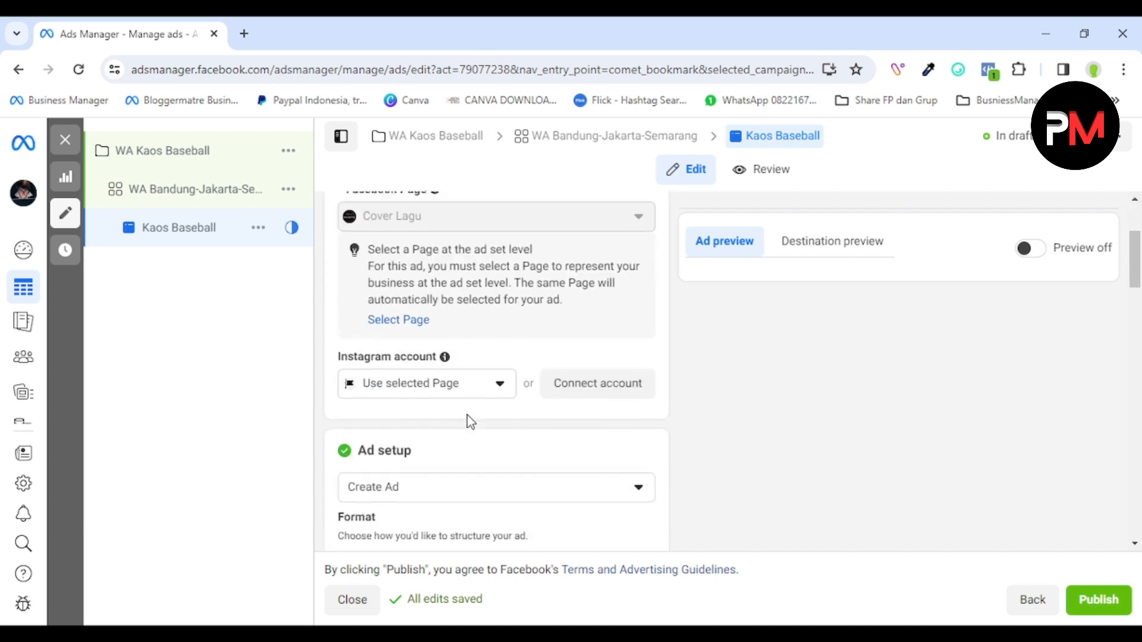
left_click(455, 386)
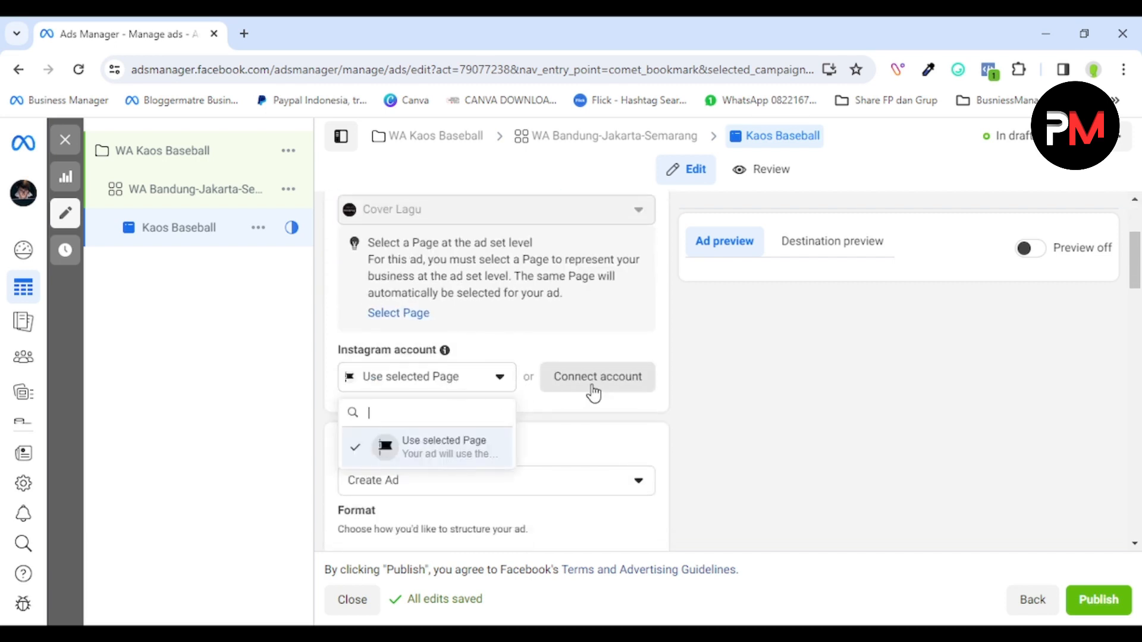
left_click(477, 439)
scroll(479, 441, "down", 2)
scroll(479, 440, "down", 1)
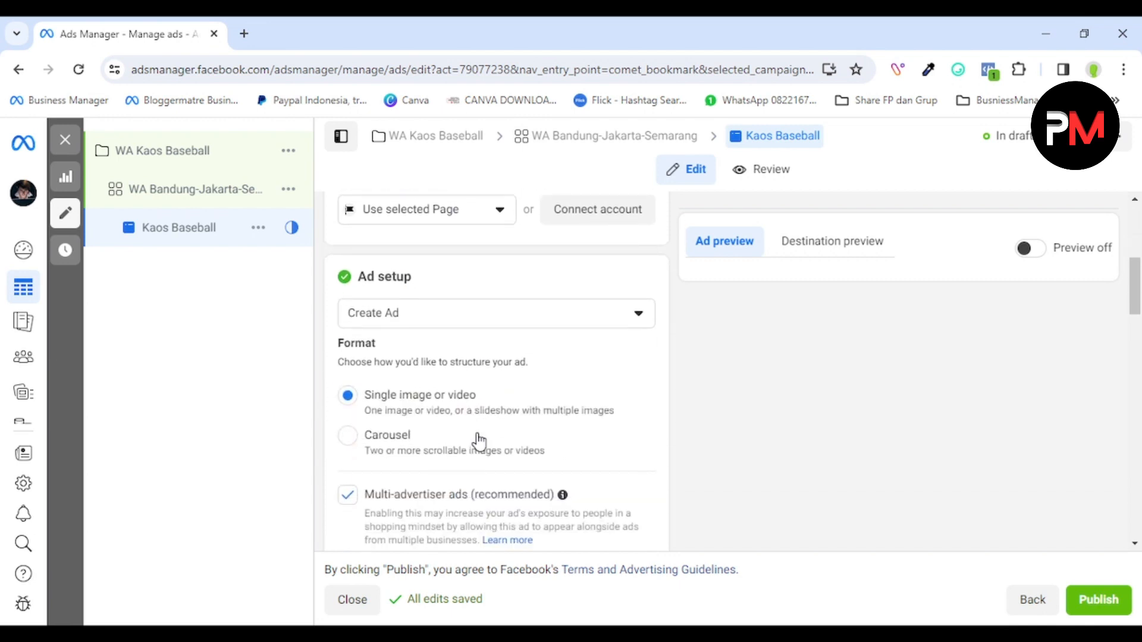
scroll(479, 442, "down", 1)
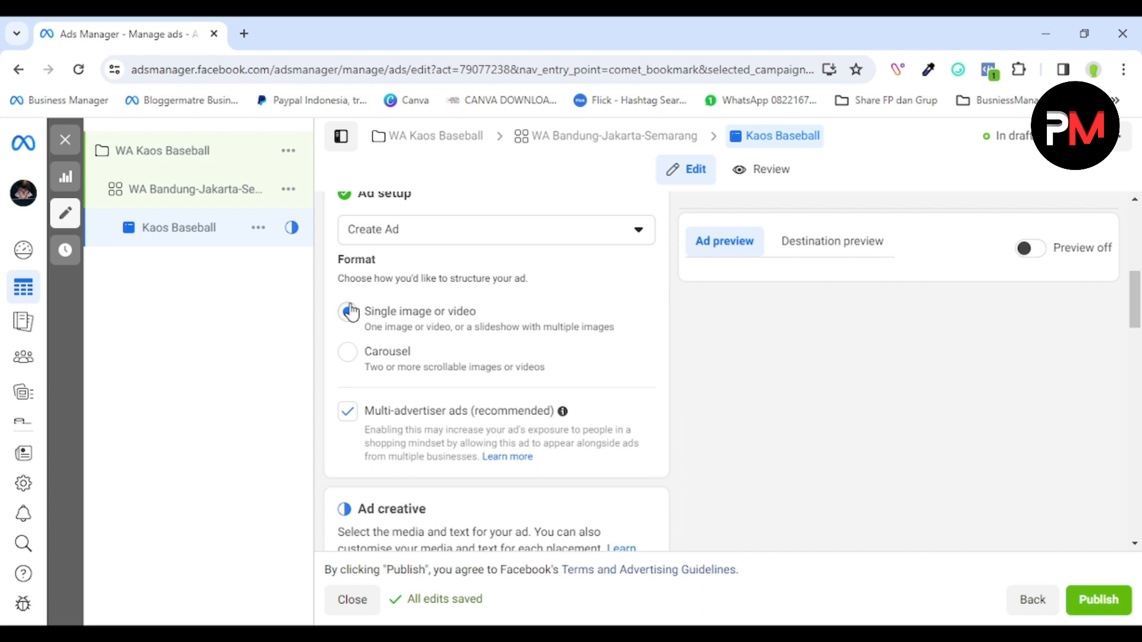
scroll(445, 413, "down", 3)
scroll(443, 408, "down", 3)
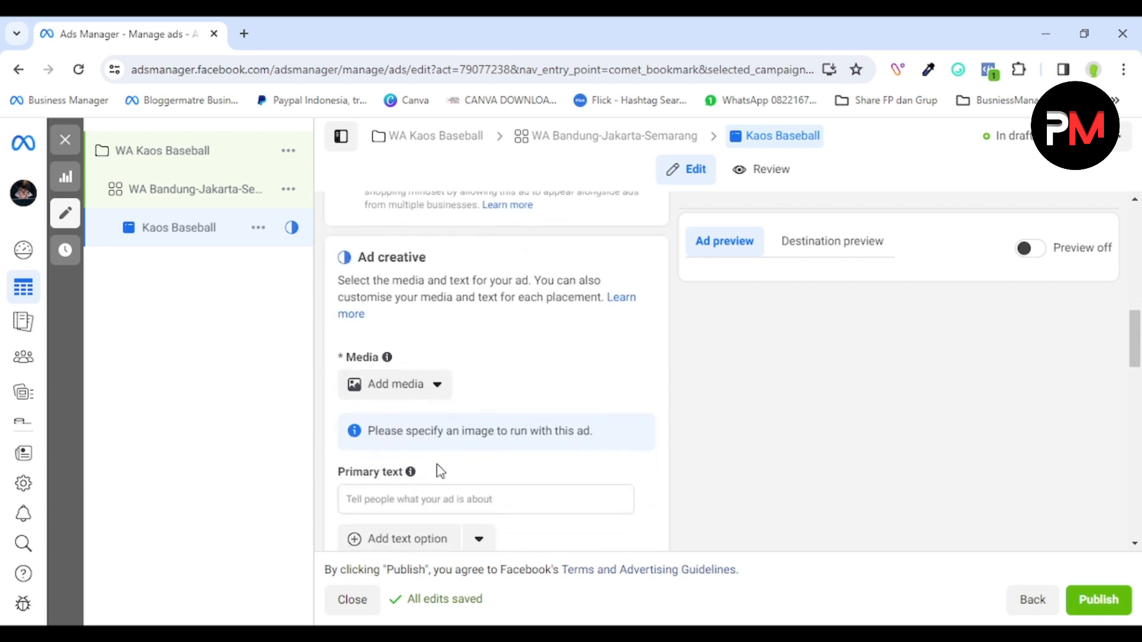
Add the baseball jersey photo as the ad image, keeping the recommended crops for 15 placements
left_click(385, 310)
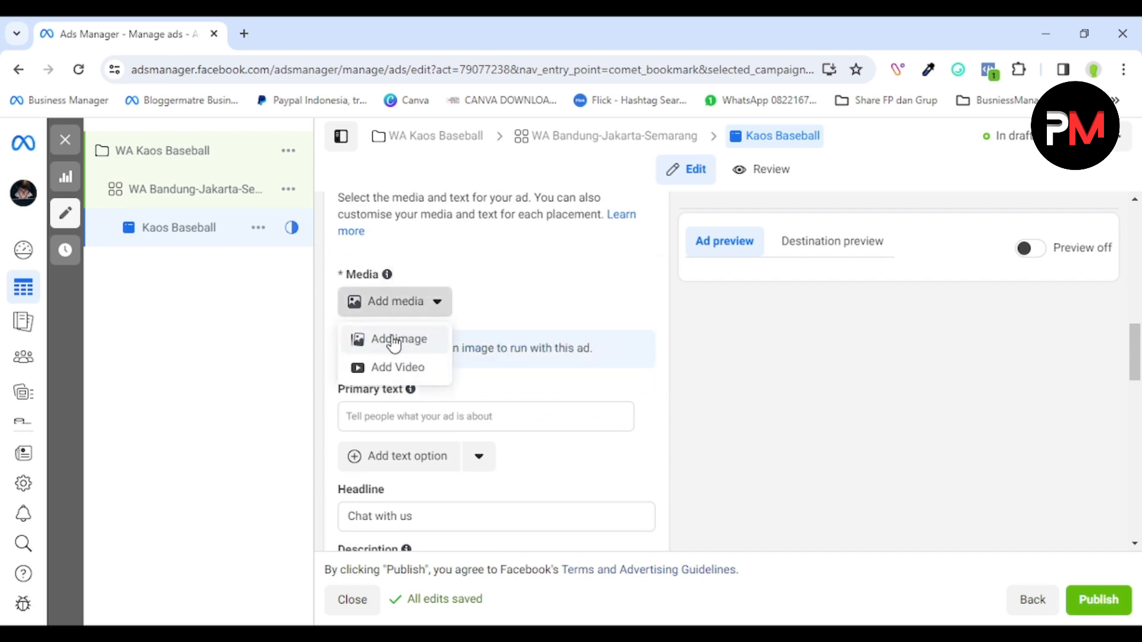
left_click(392, 341)
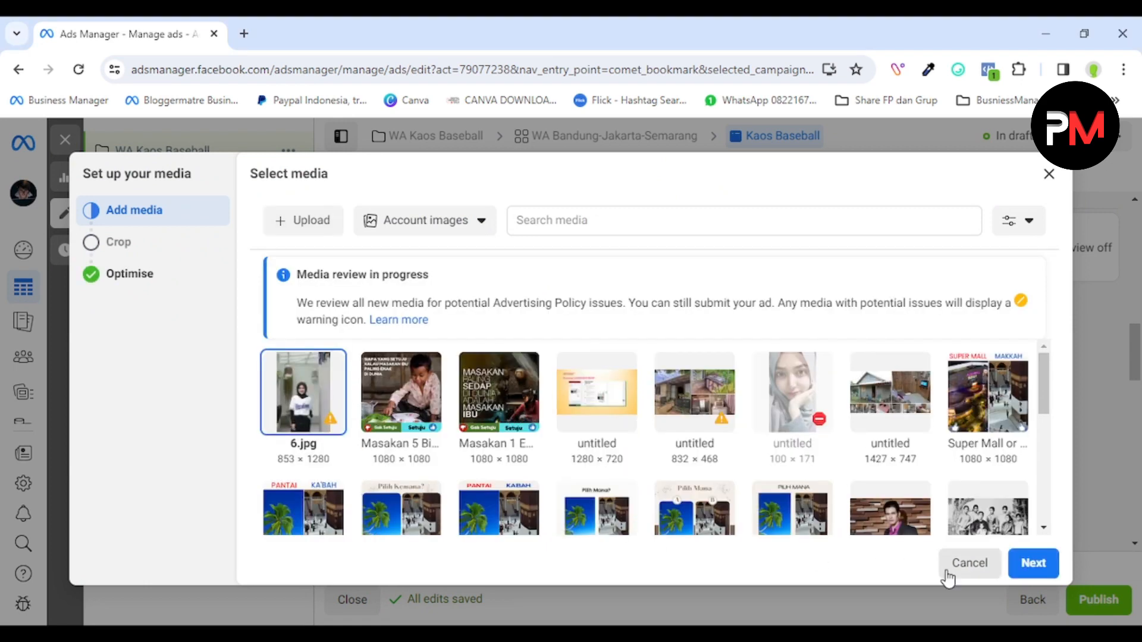
left_click(1034, 564)
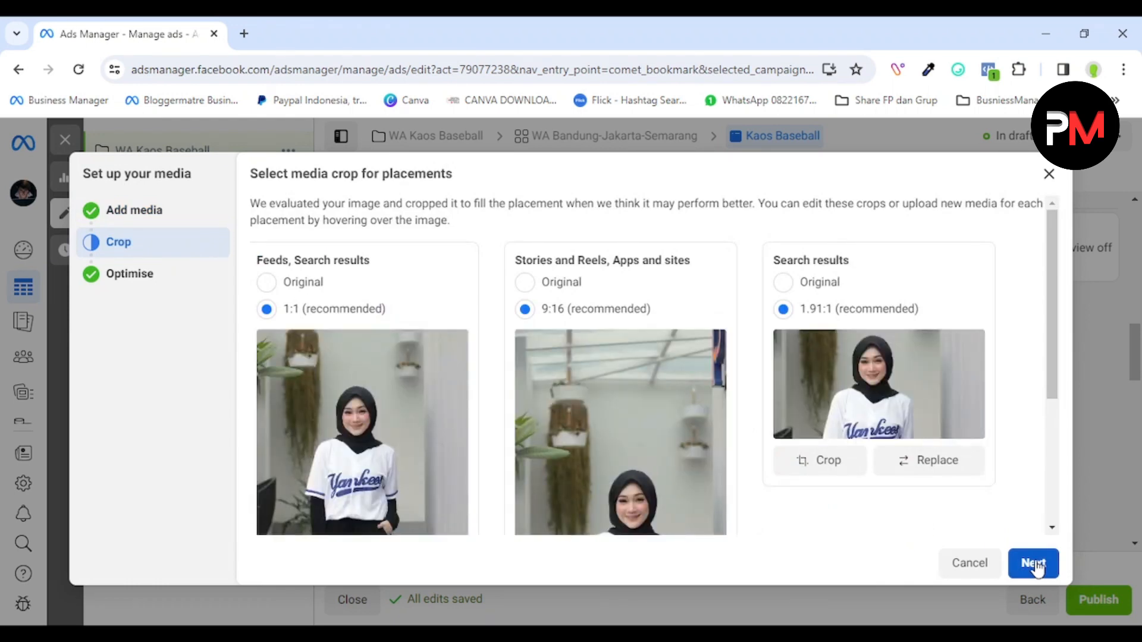
scroll(515, 495, "down", 4)
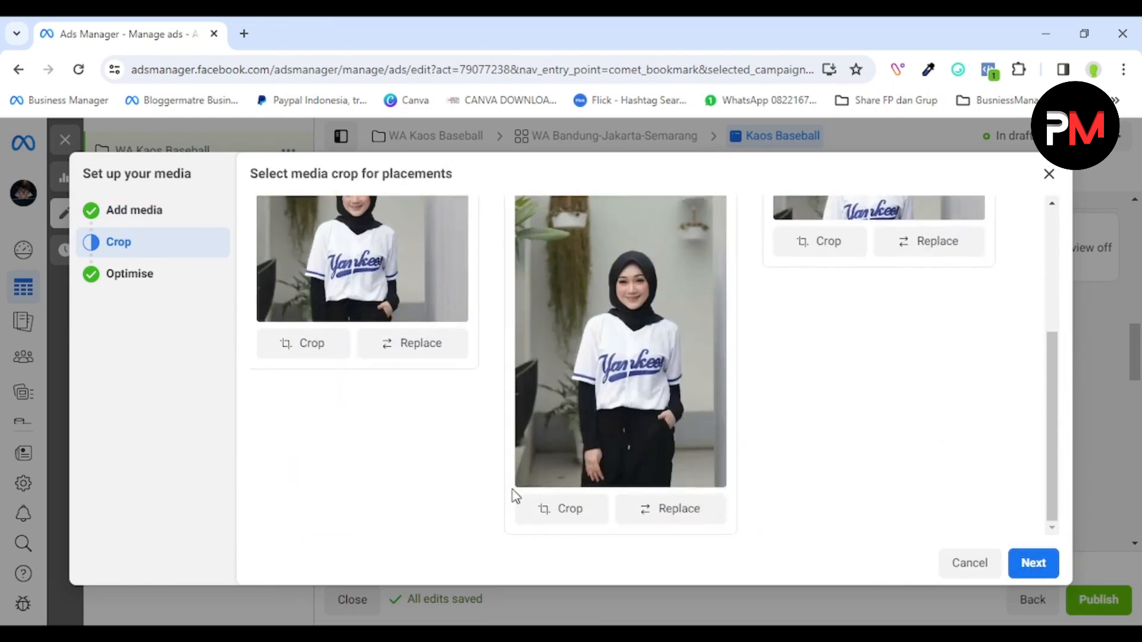
scroll(527, 497, "up", 4)
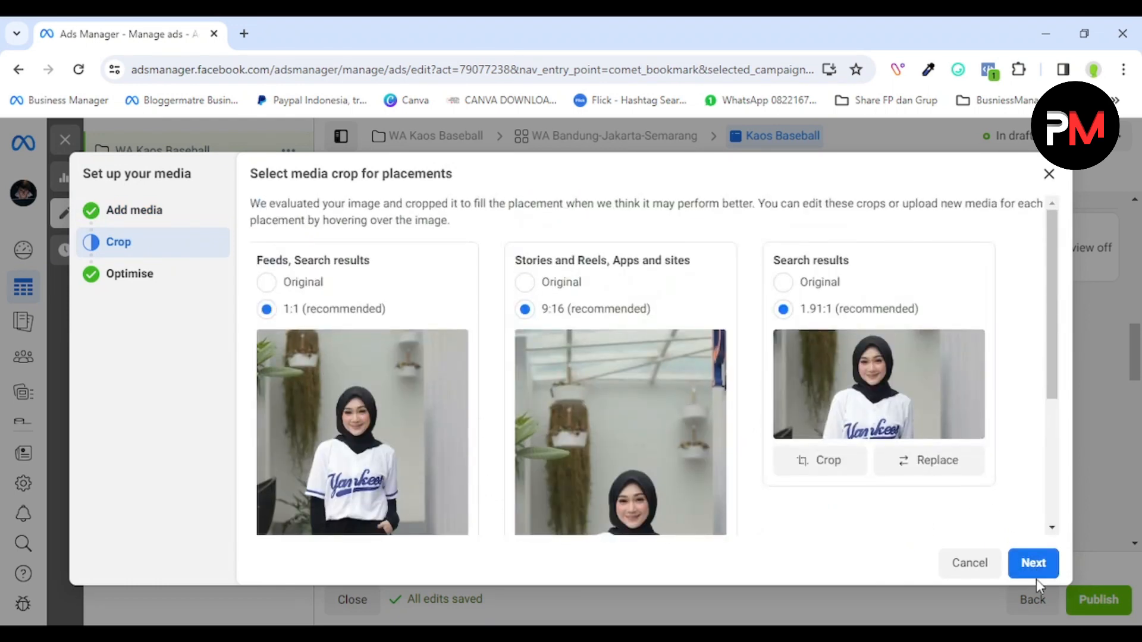
left_click(1026, 559)
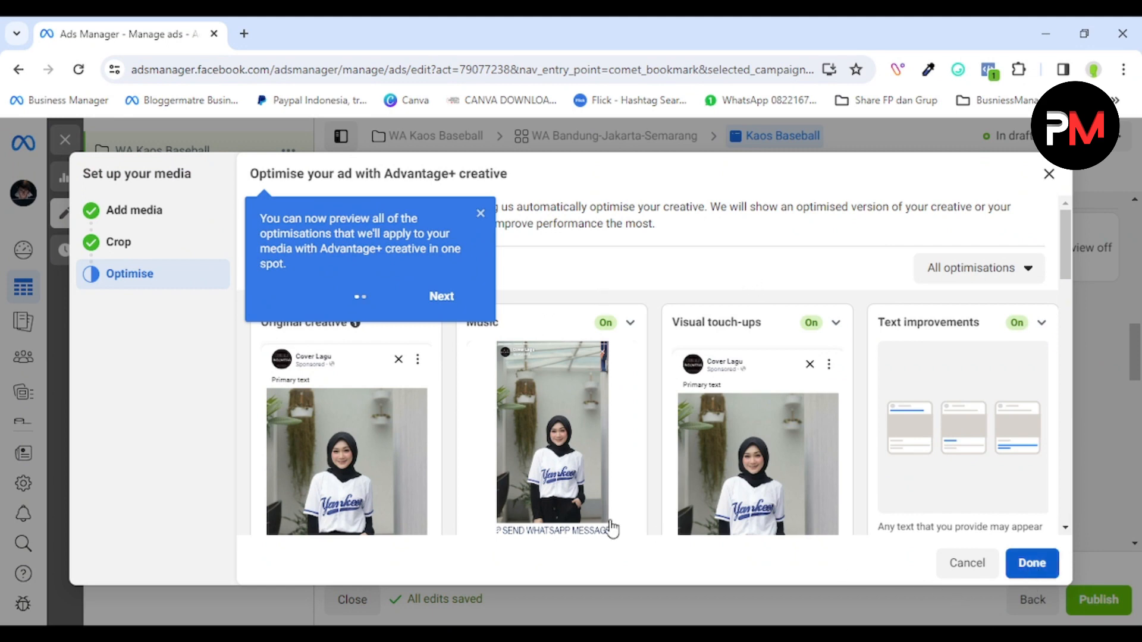
left_click(1008, 562)
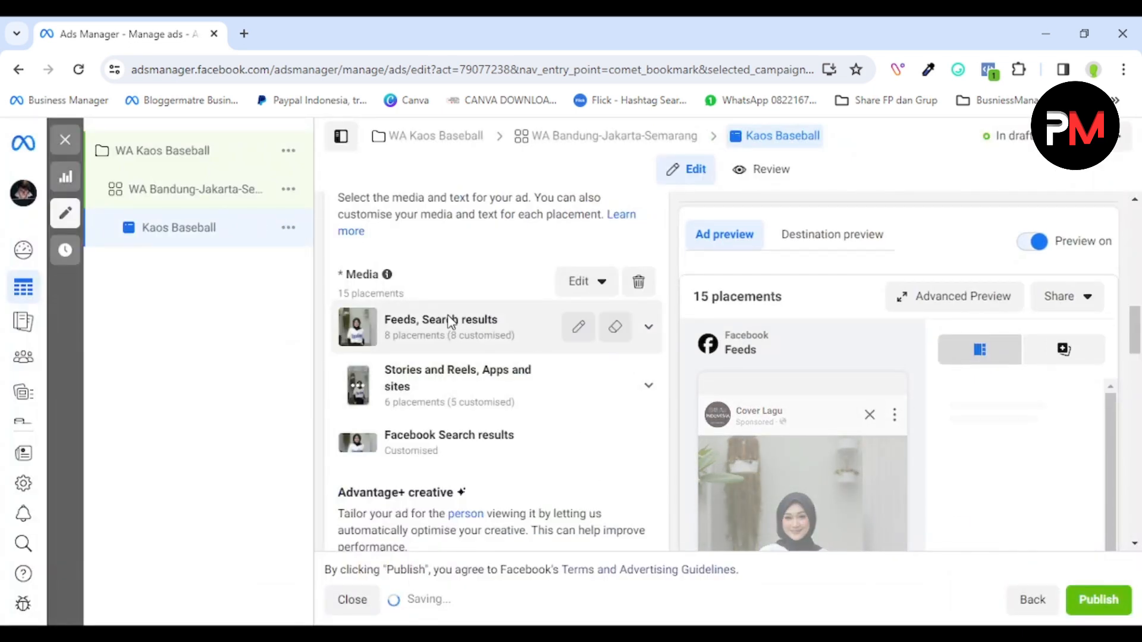
Scroll past Identity, Ad setup and Media to the text fields and click into Primary text
scroll(514, 502, "down", 6)
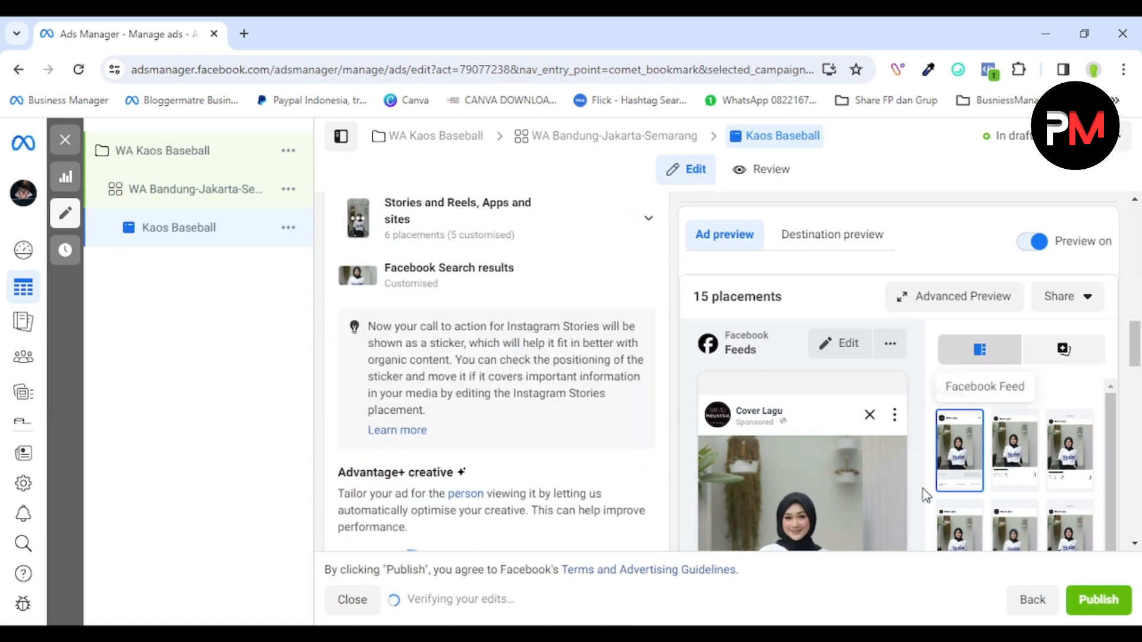
scroll(558, 273, "up", 10)
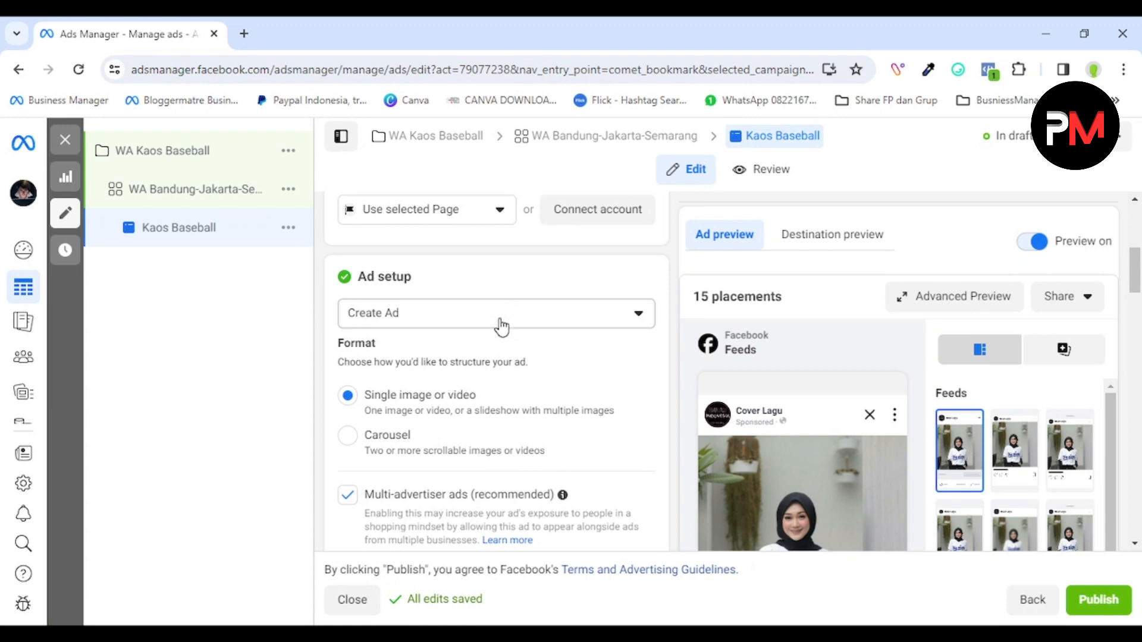
scroll(505, 312, "up", 2)
scroll(506, 311, "up", 4)
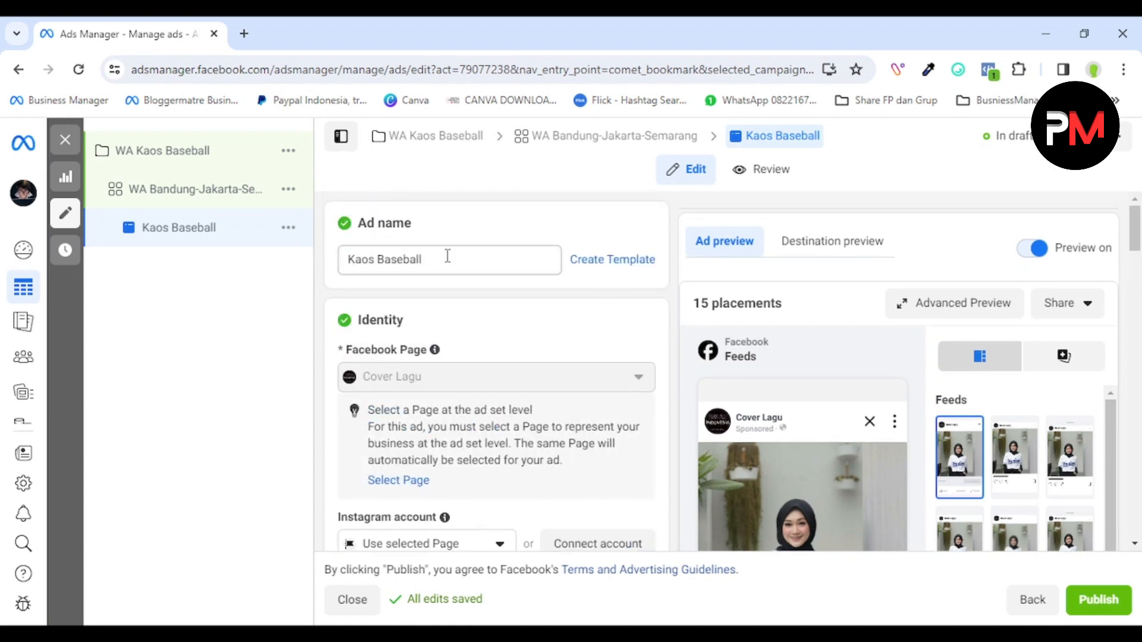
scroll(466, 365, "down", 4)
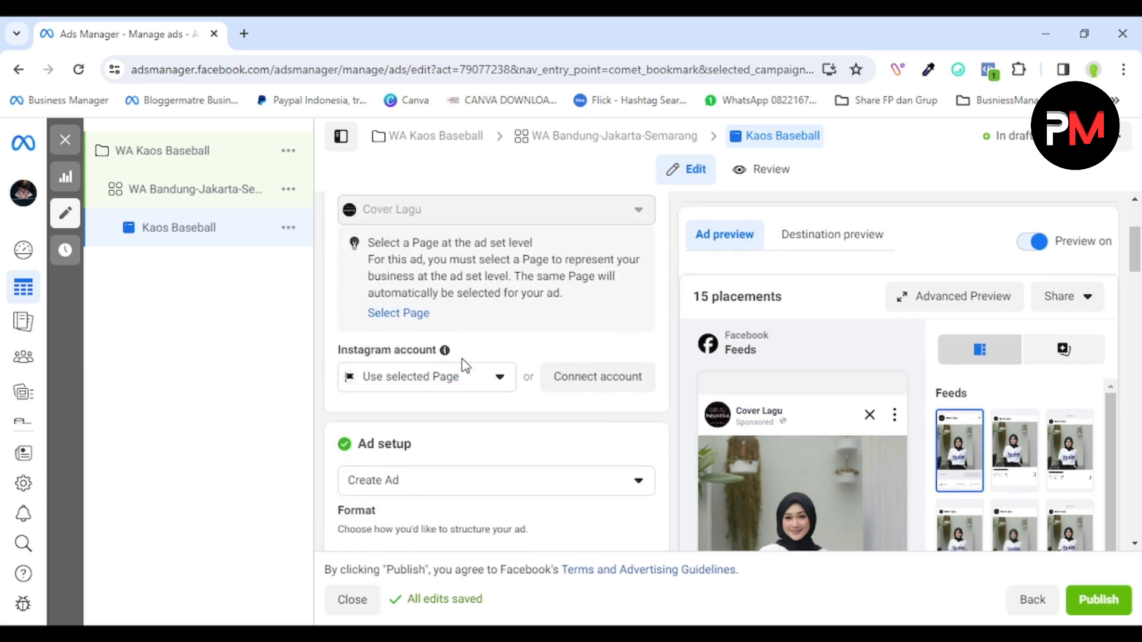
scroll(466, 365, "down", 1)
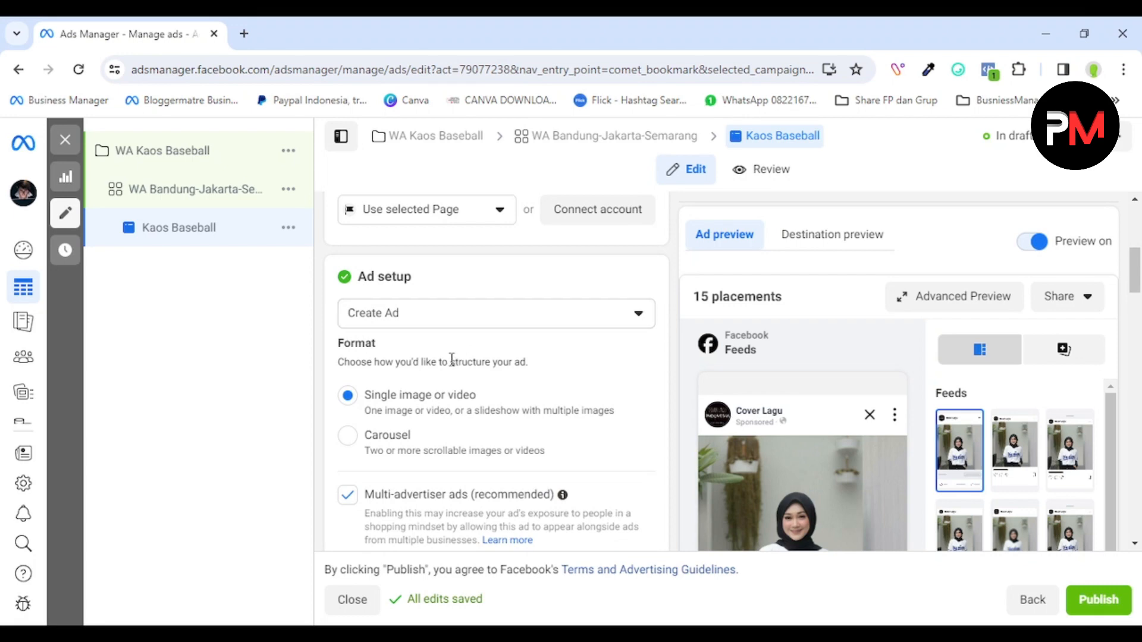
scroll(458, 375, "down", 2)
scroll(450, 375, "down", 10)
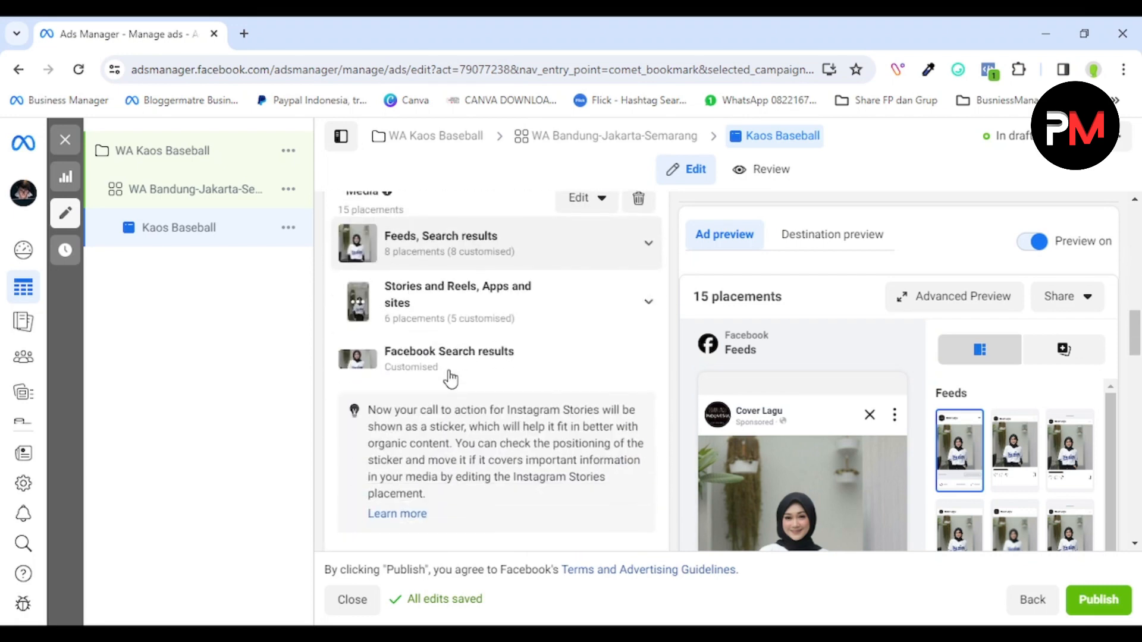
left_click(453, 347)
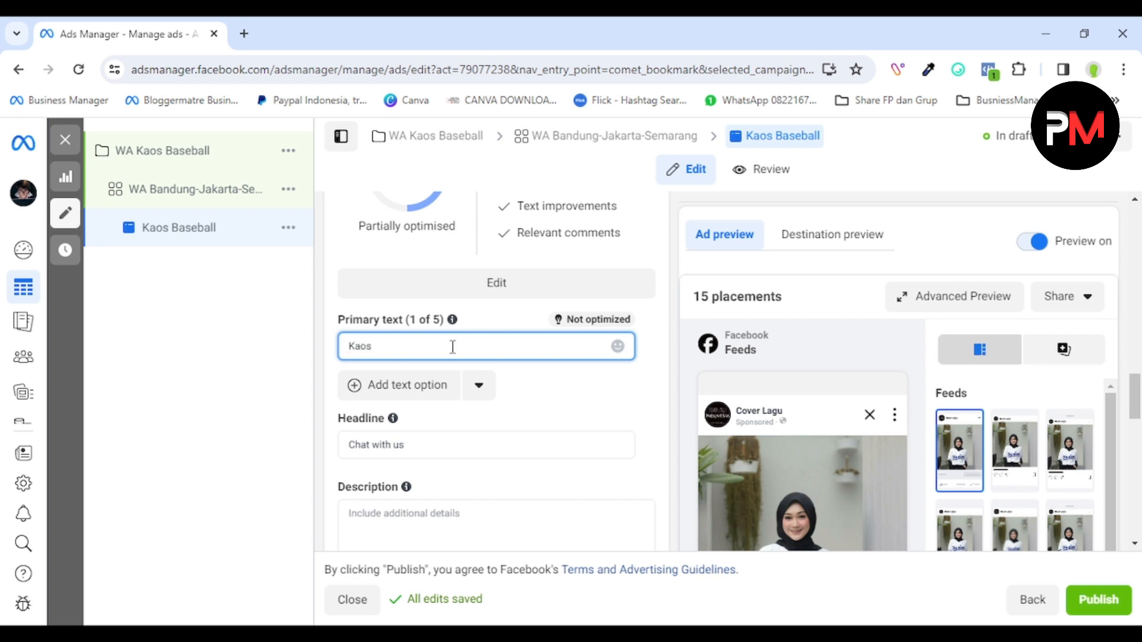
Replace the primary text with 'Buat kamu yang aktif dan banyak berkeringat. Harus punya Kaos Ini'
key("BackSpace")
key("BackSpace")
key("BackSpace")
key("BackSpace")
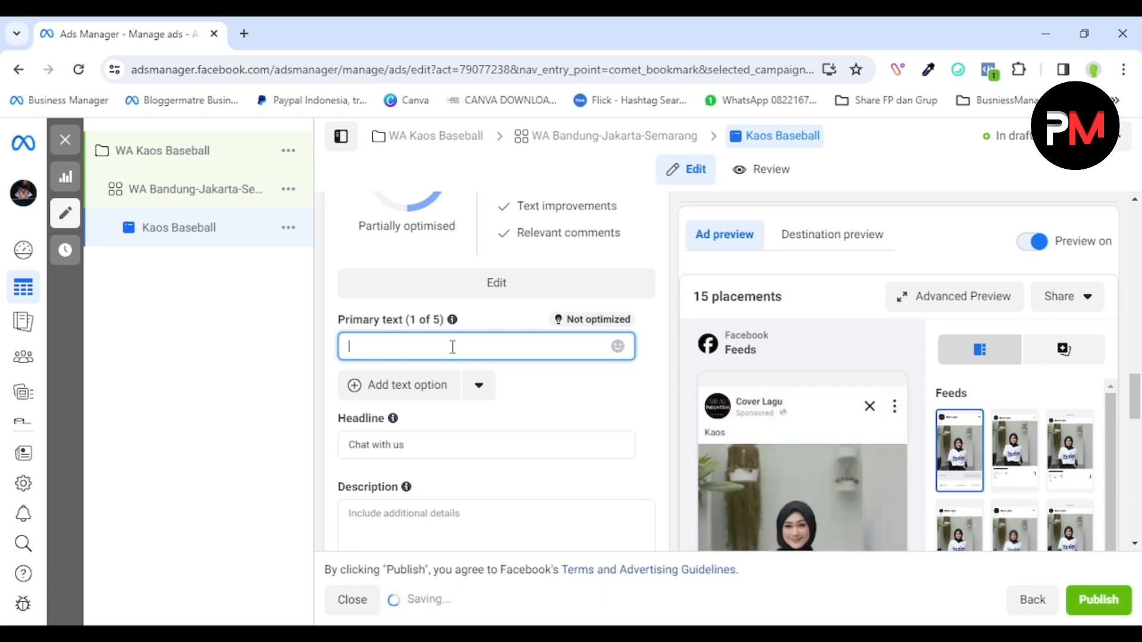
type("Buat")
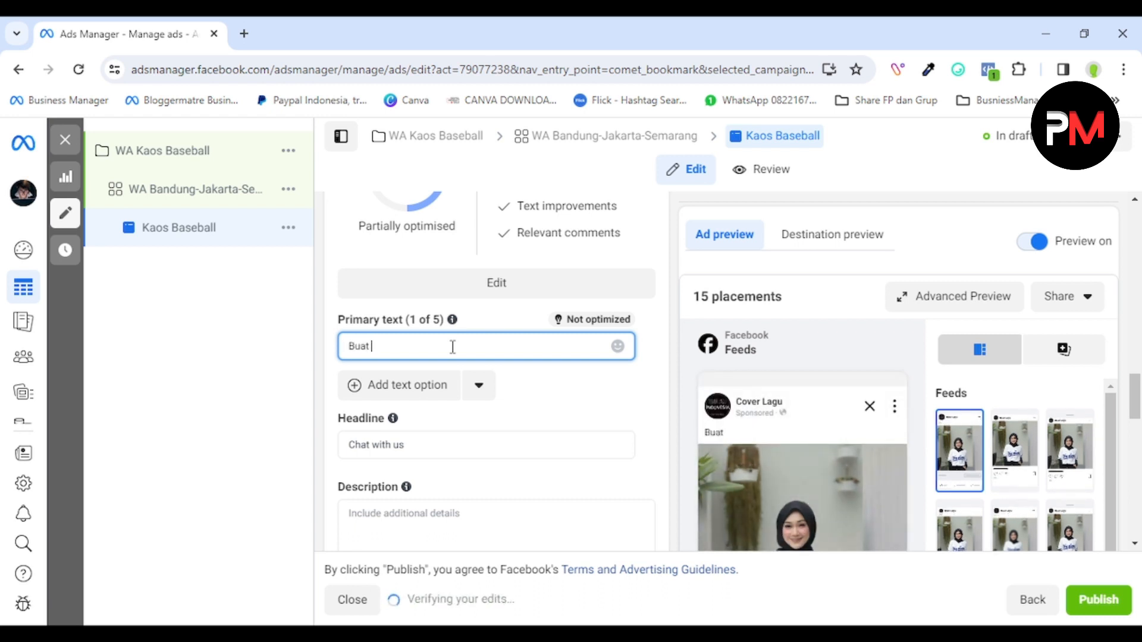
type(" akmu")
key("BackSpace")
key("BackSpace")
key("BackSpace")
type("kamu yang aktif ")
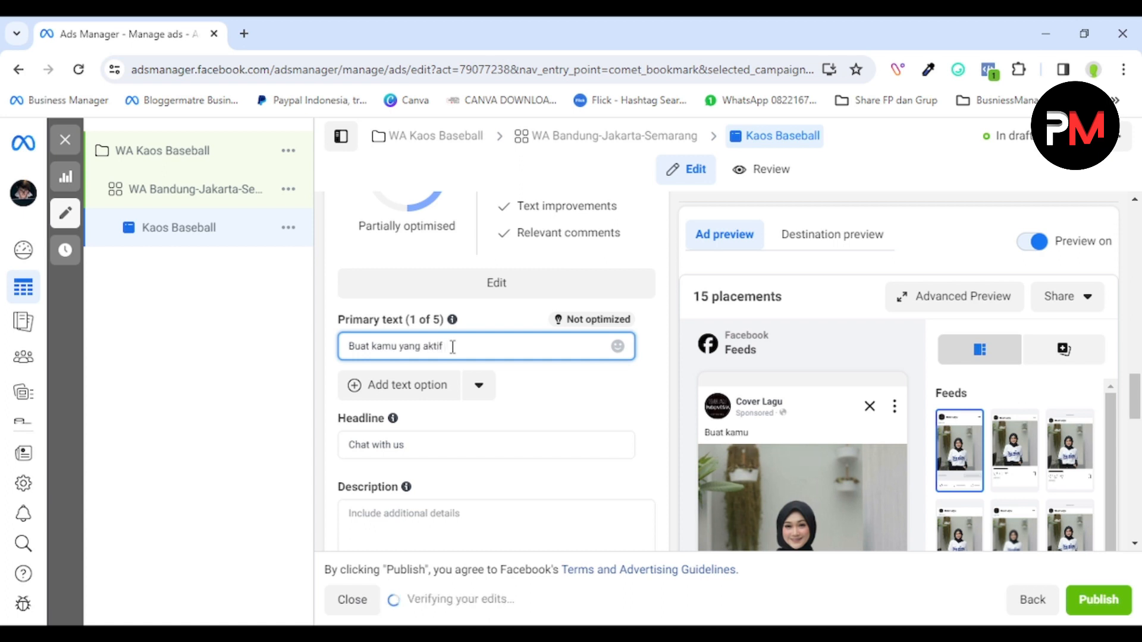
type("dan")
type("ing berikat")
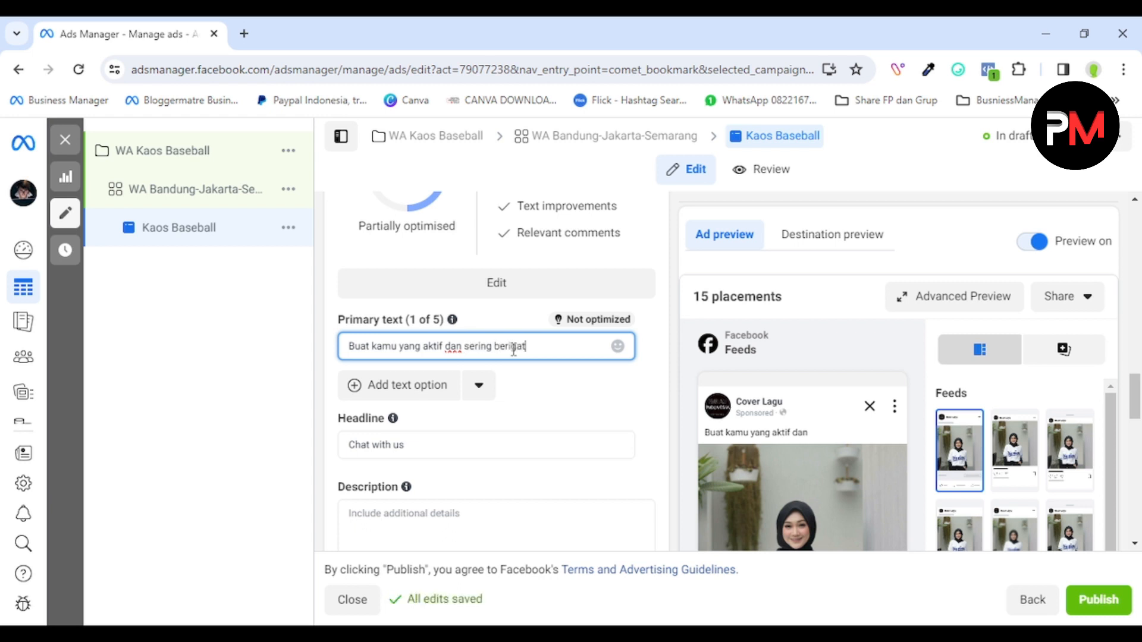
key("BackSpace")
key("BackSpace")
key("BackSpace")
key("BackSpace")
key("BackSpace")
key("BackSpace")
key("BackSpace")
key("BackSpace")
key("BackSpace")
key("BackSpace")
key("BackSpace")
key("BackSpace")
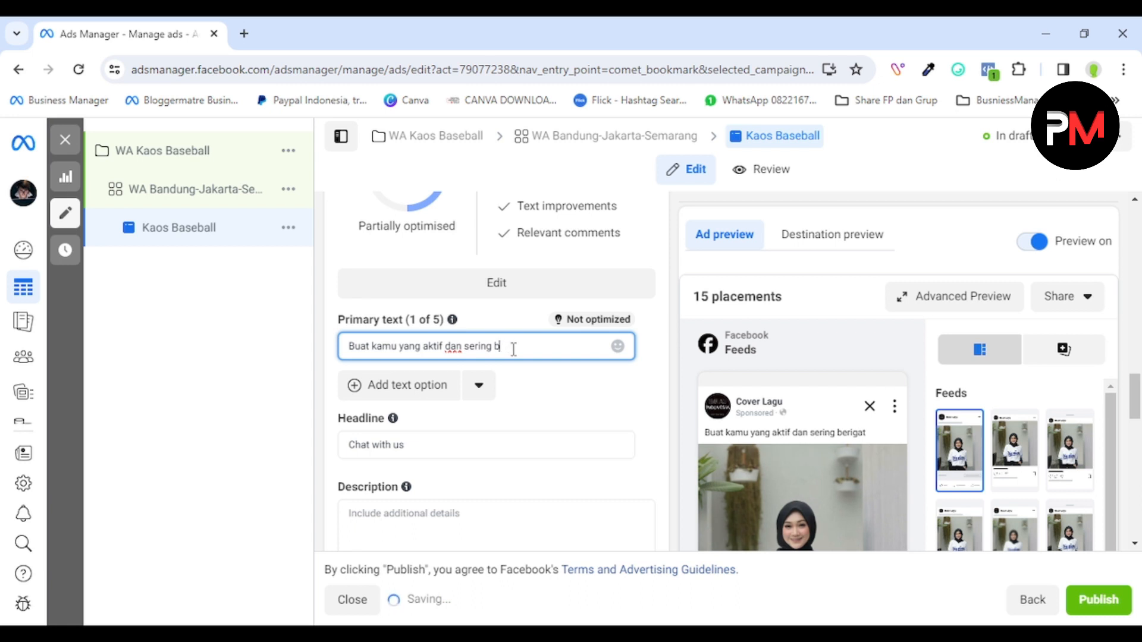
key("BackSpace")
key("BackSpace")
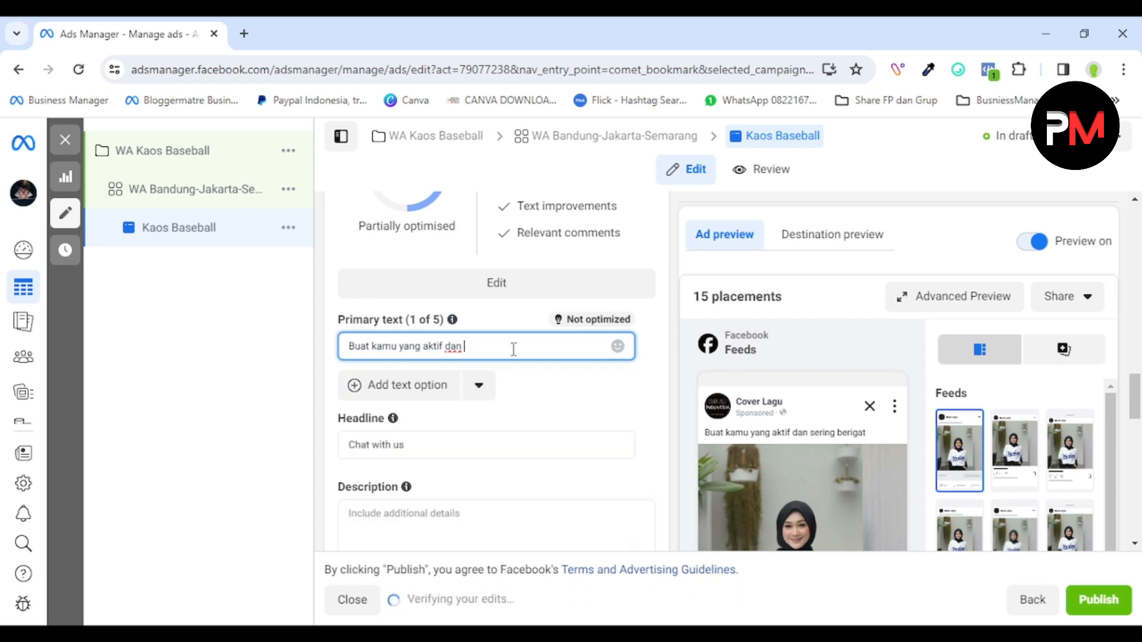
type("banyak berke")
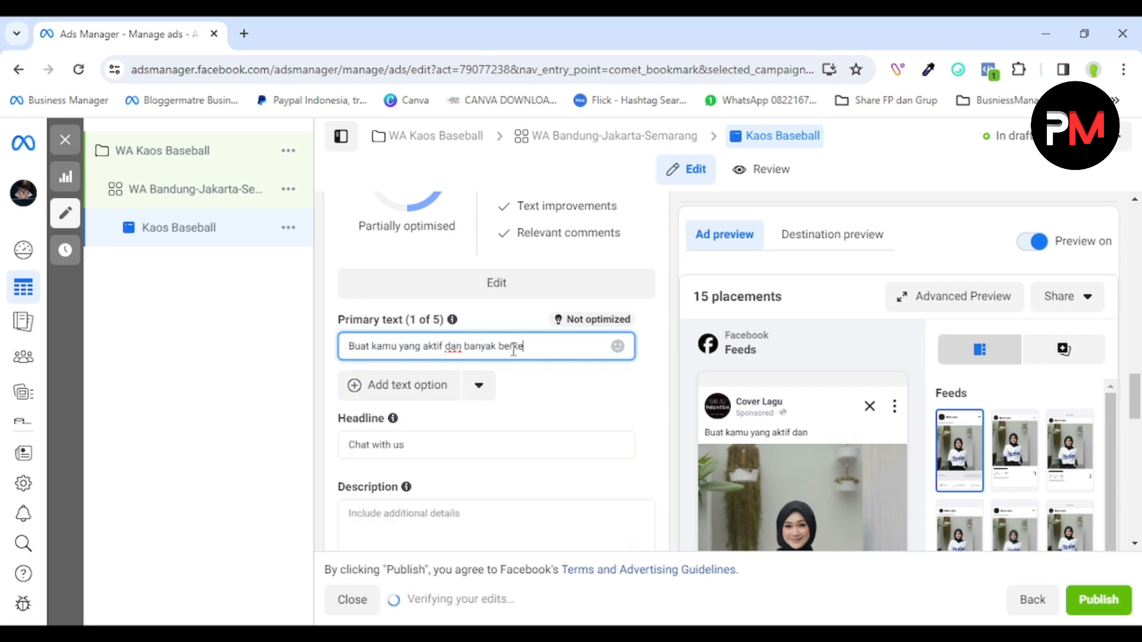
type("ringat")
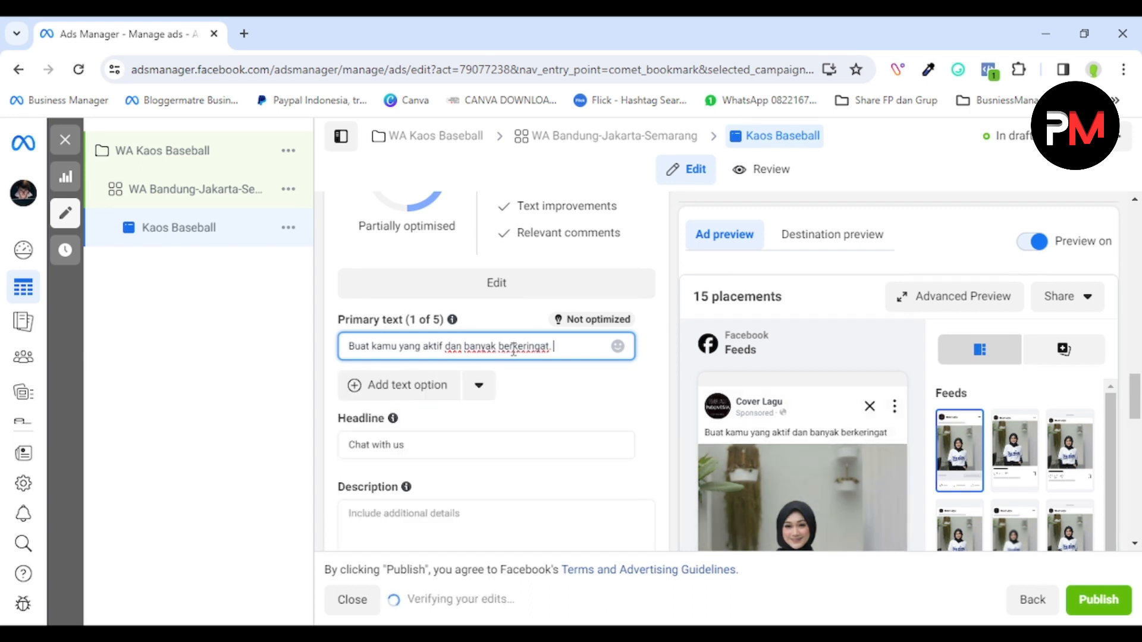
type(". Ini")
key("BackSpace")
key("BackSpace")
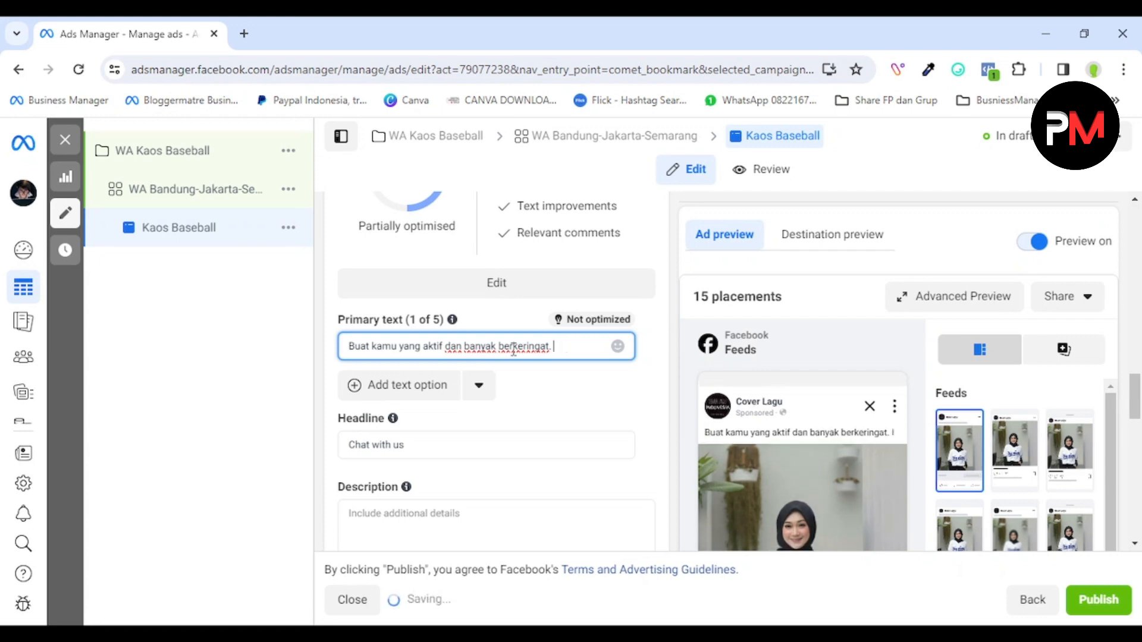
type("Harus")
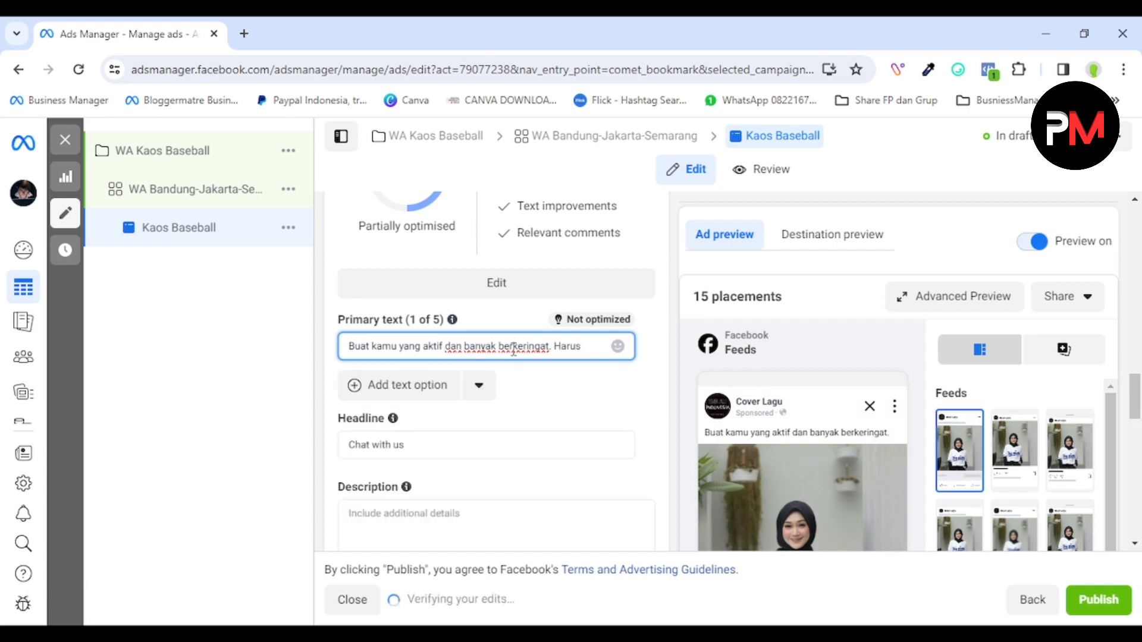
type(" Kaos")
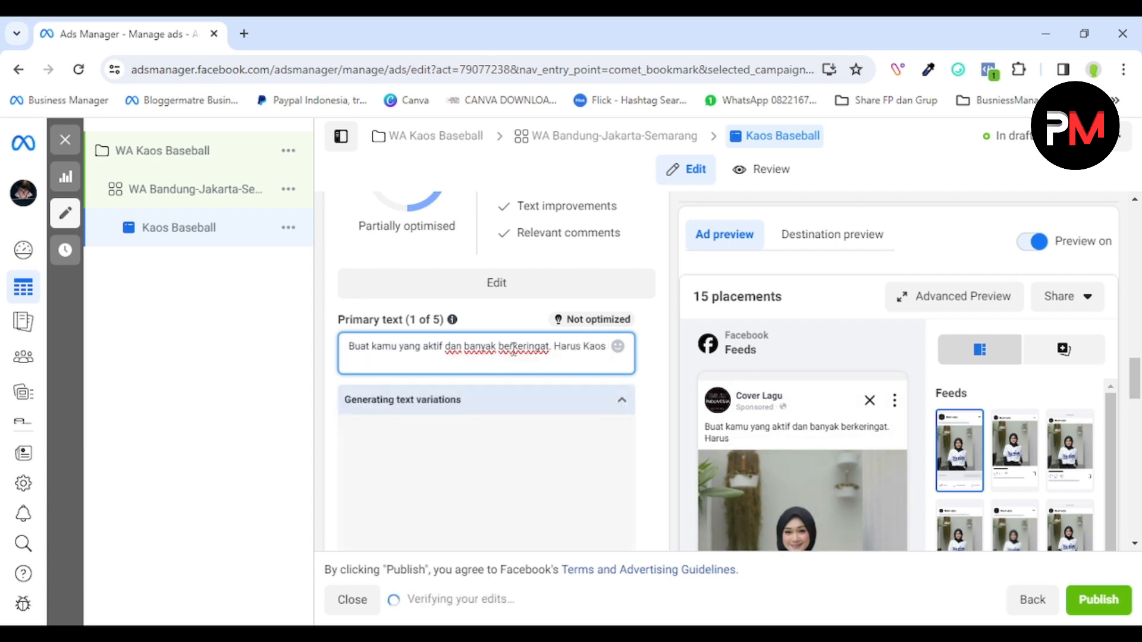
key("BackSpace")
key("BackSpace")
key("BackSpace")
key("BackSpace")
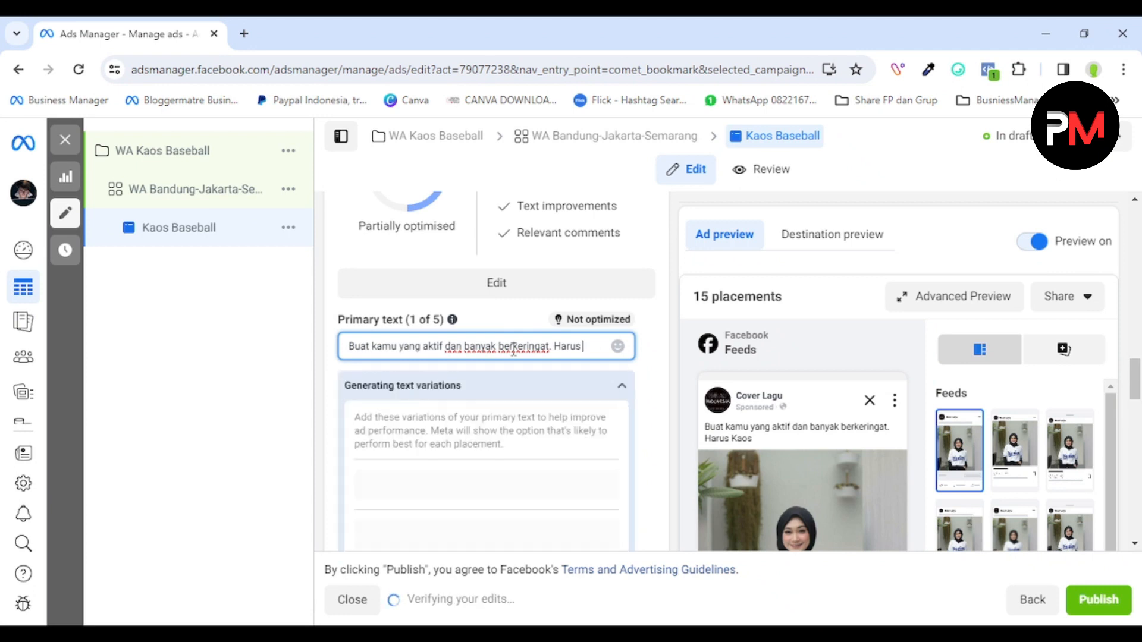
type("punya Kaos Ini")
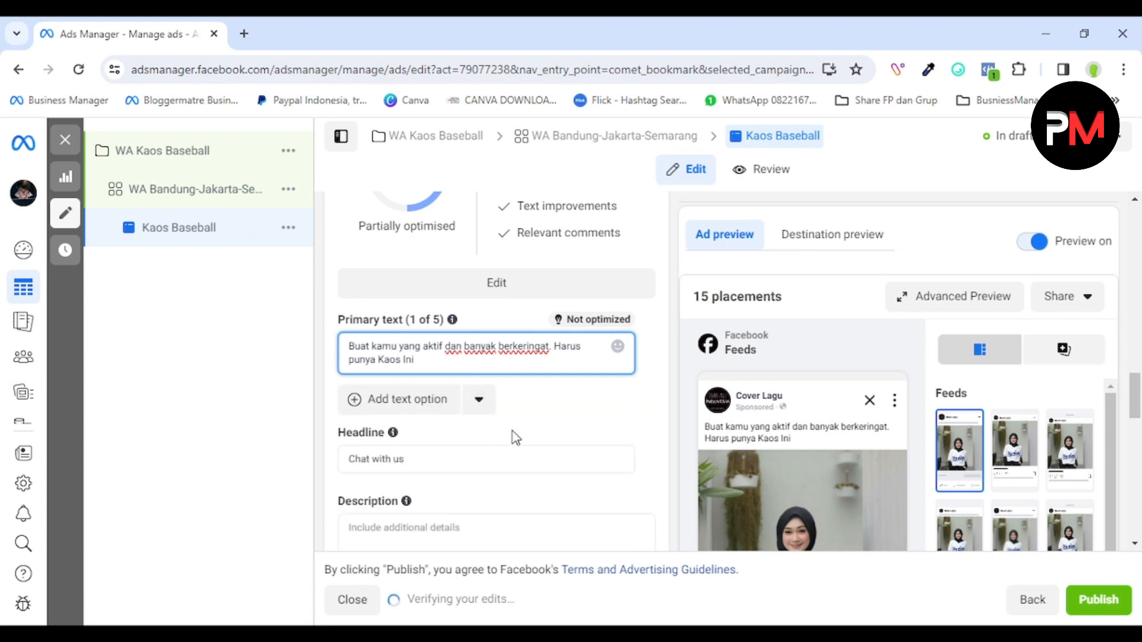
scroll(515, 439, "down", 3)
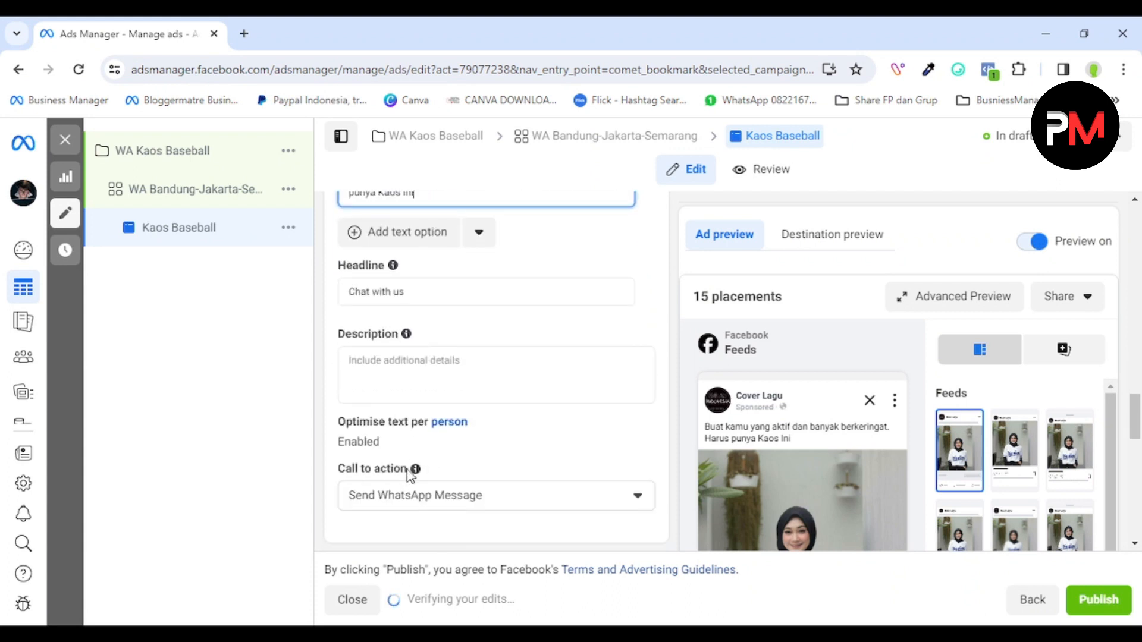
Change the ad headline to 'Bisa COD - Gartis Ongkir' and check it in the preview
left_click(434, 293)
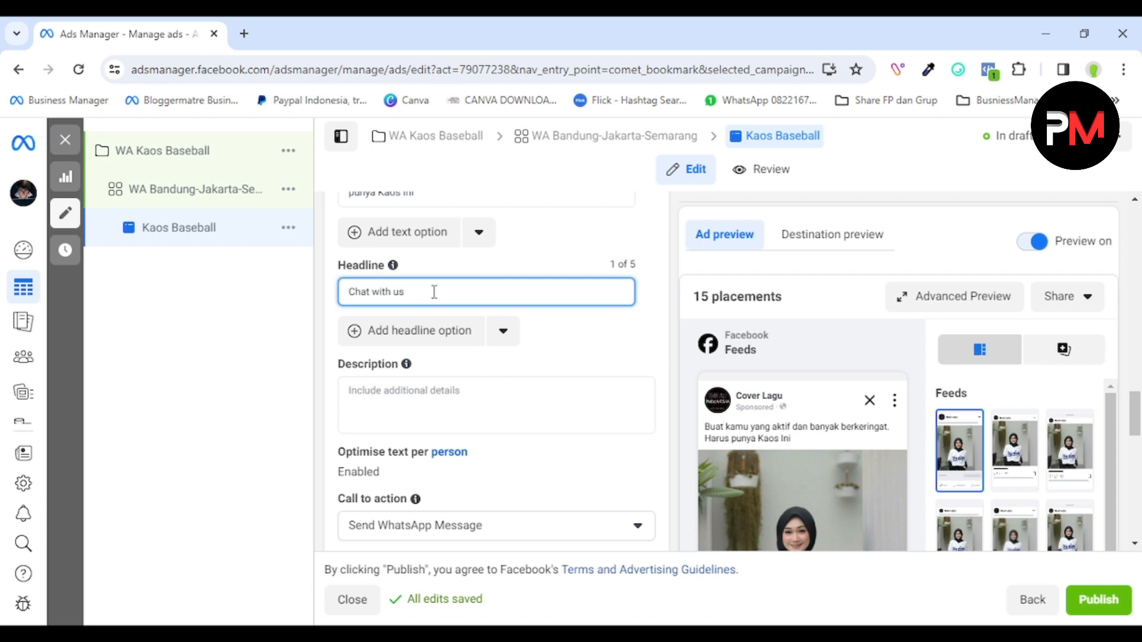
type("S")
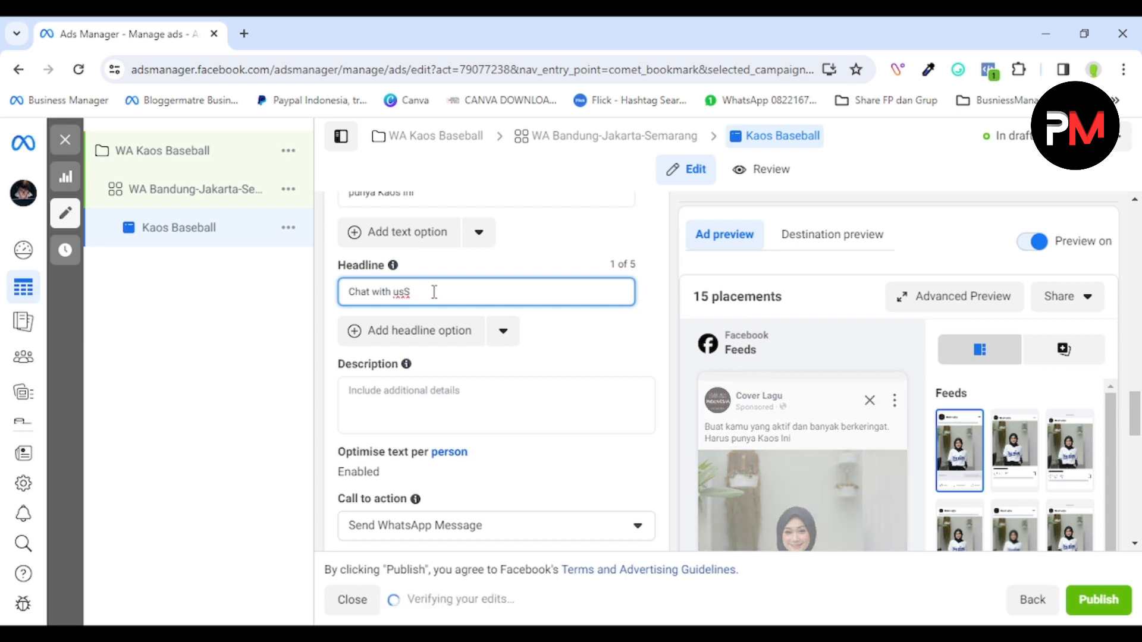
key("ctrl+a")
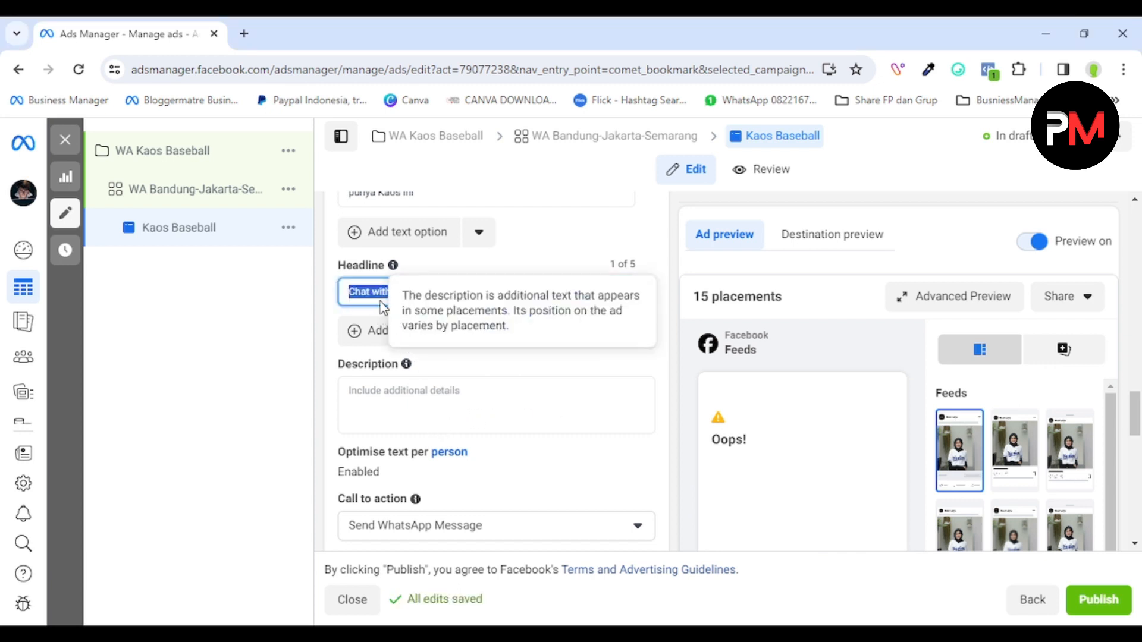
type("Bisa ")
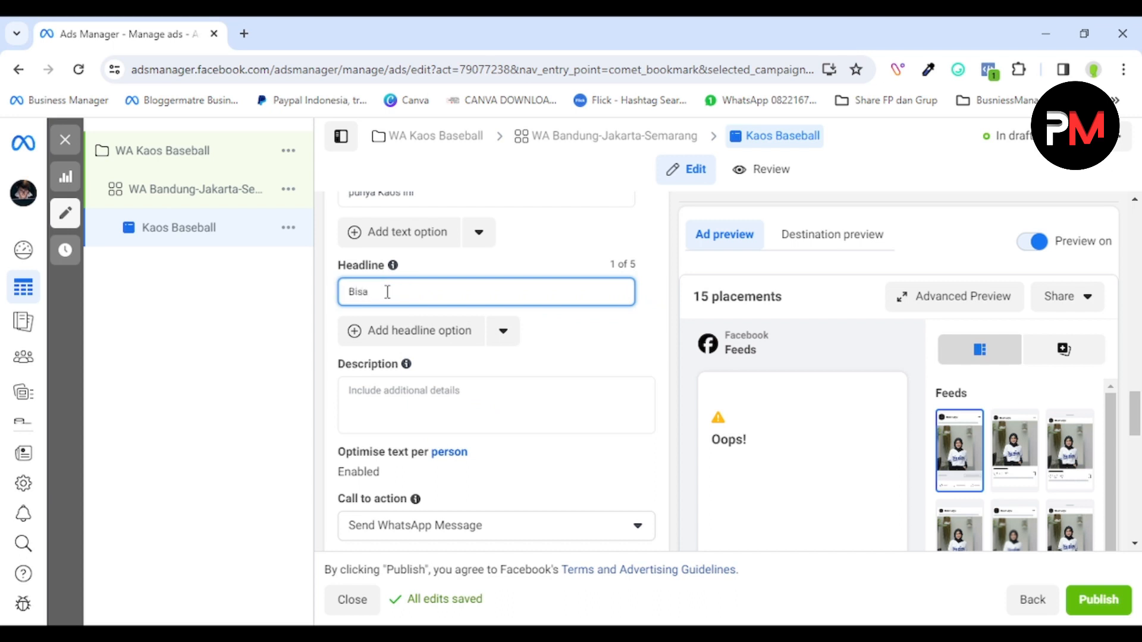
type("COD")
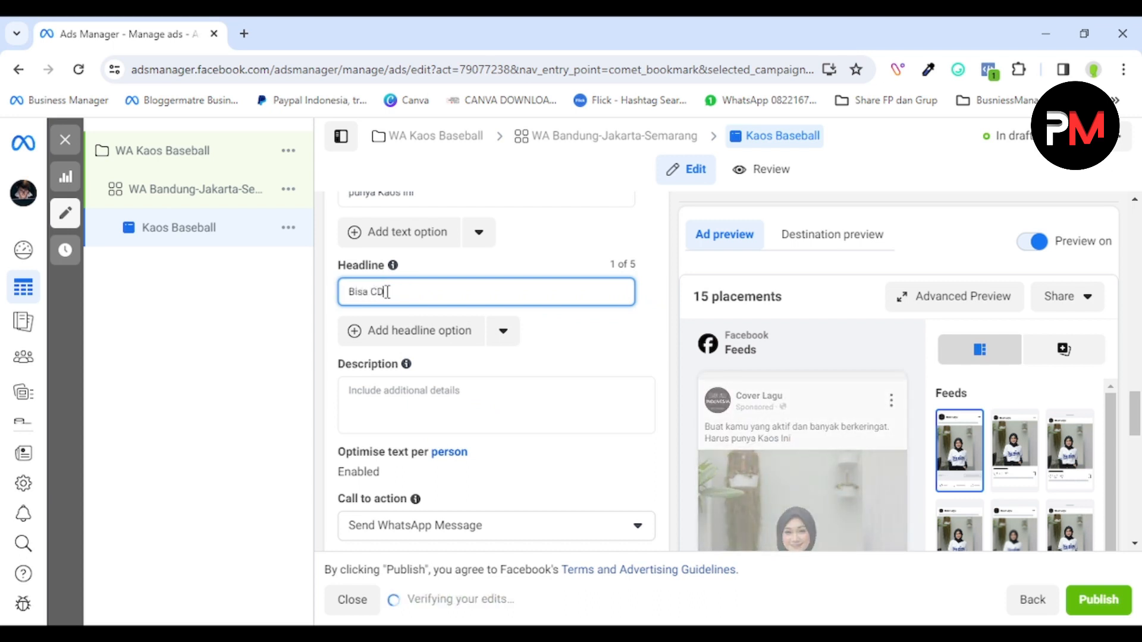
key("BackSpace")
key("BackSpace")
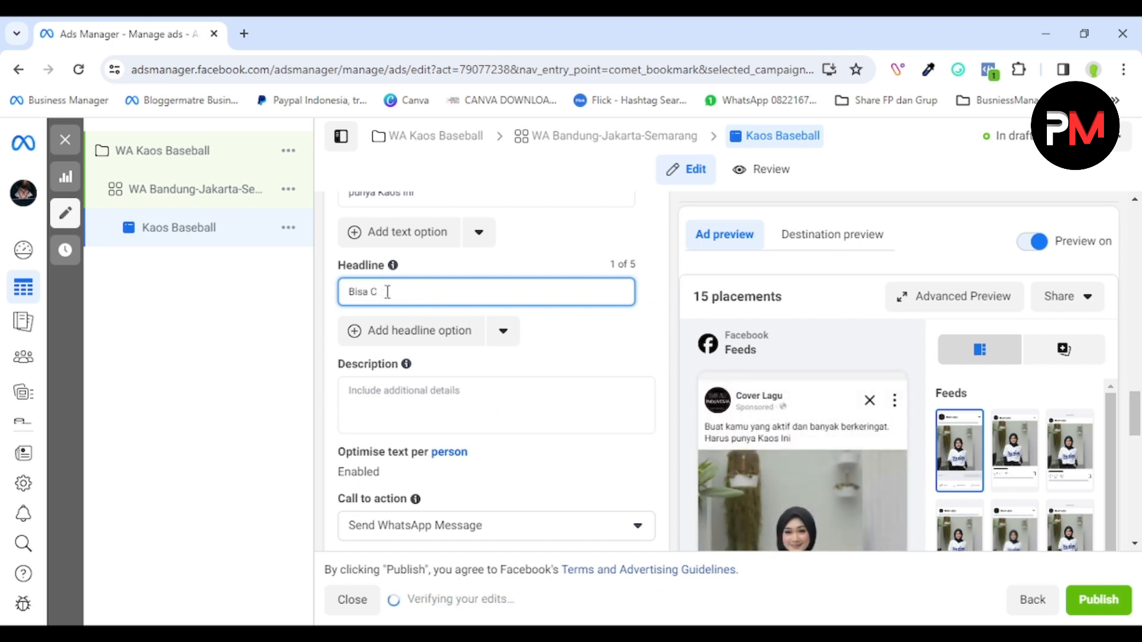
type("OD")
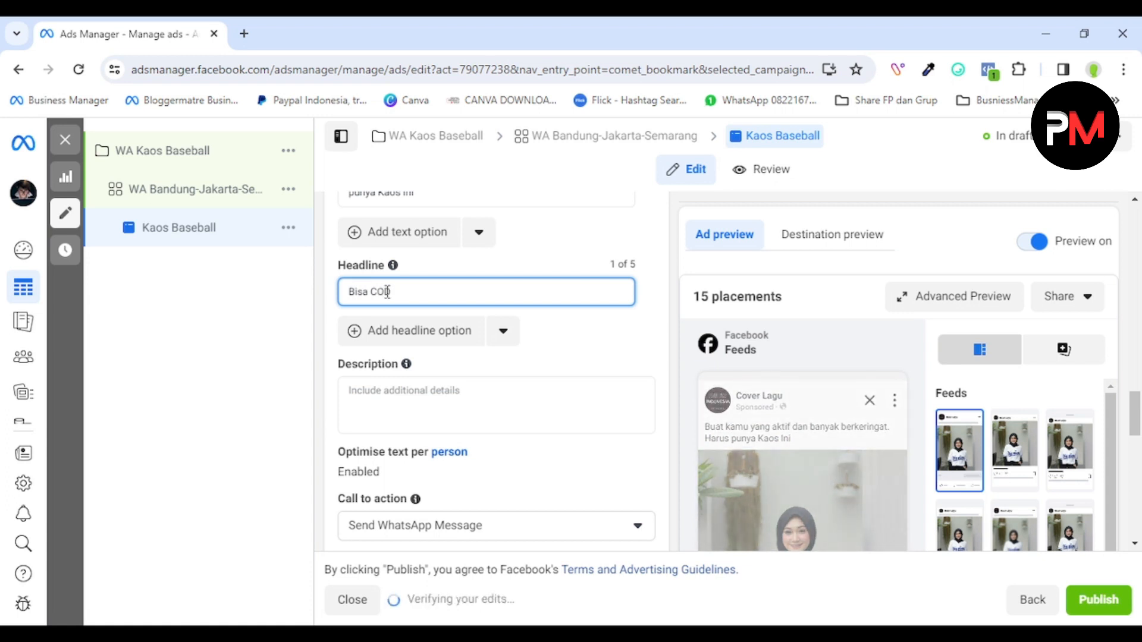
type(" - Gartis")
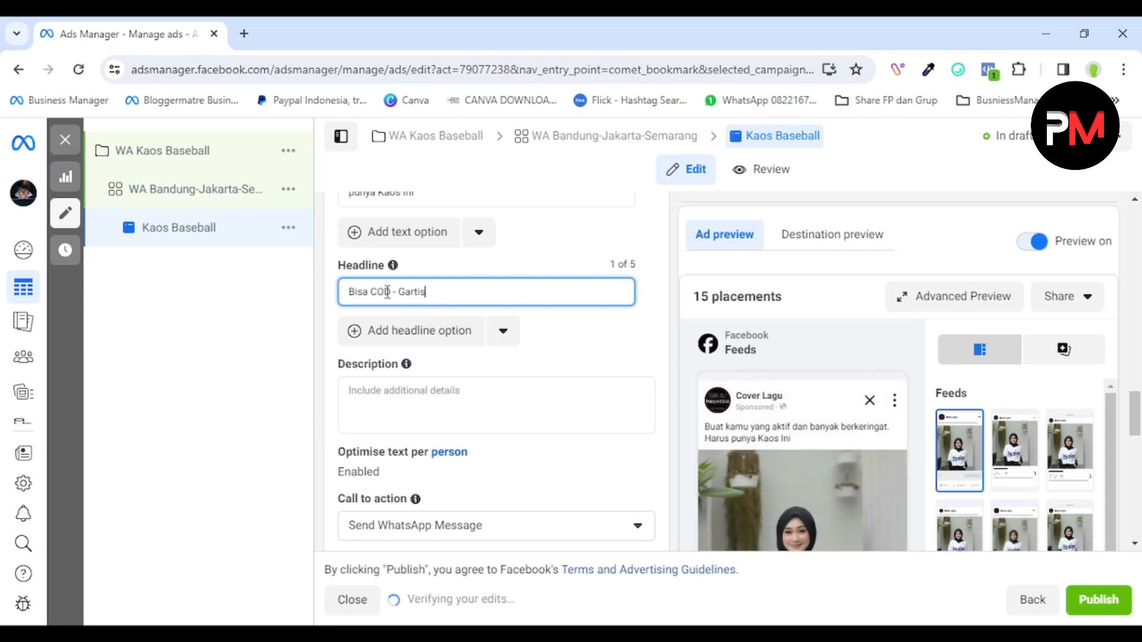
type(" Ongkir")
scroll(775, 354, "down", 10)
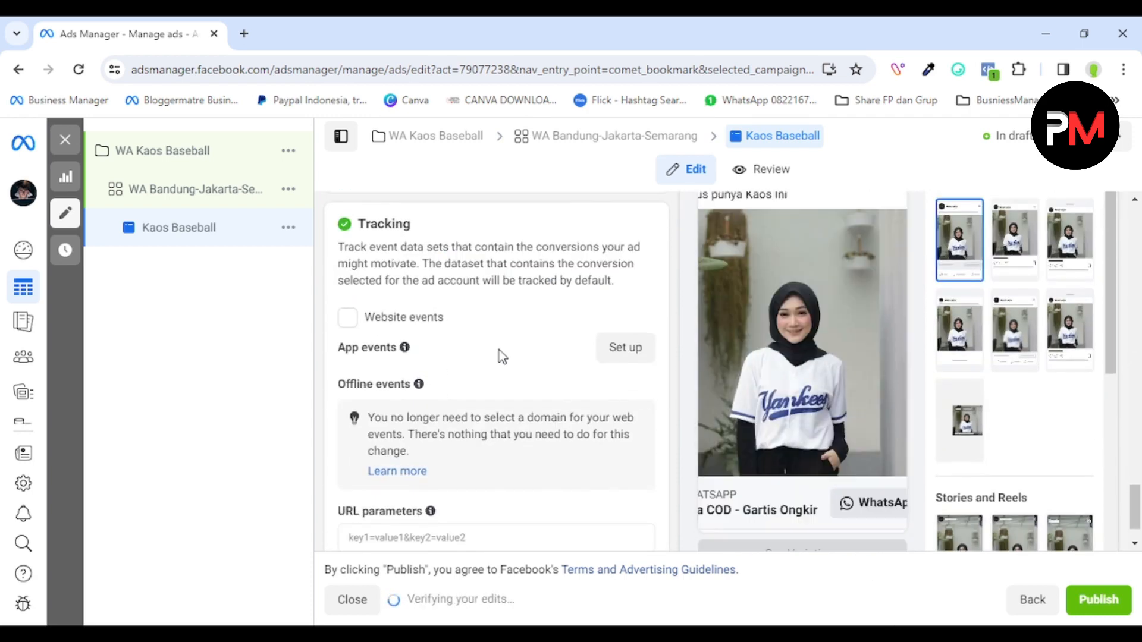
scroll(464, 323, "up", 8)
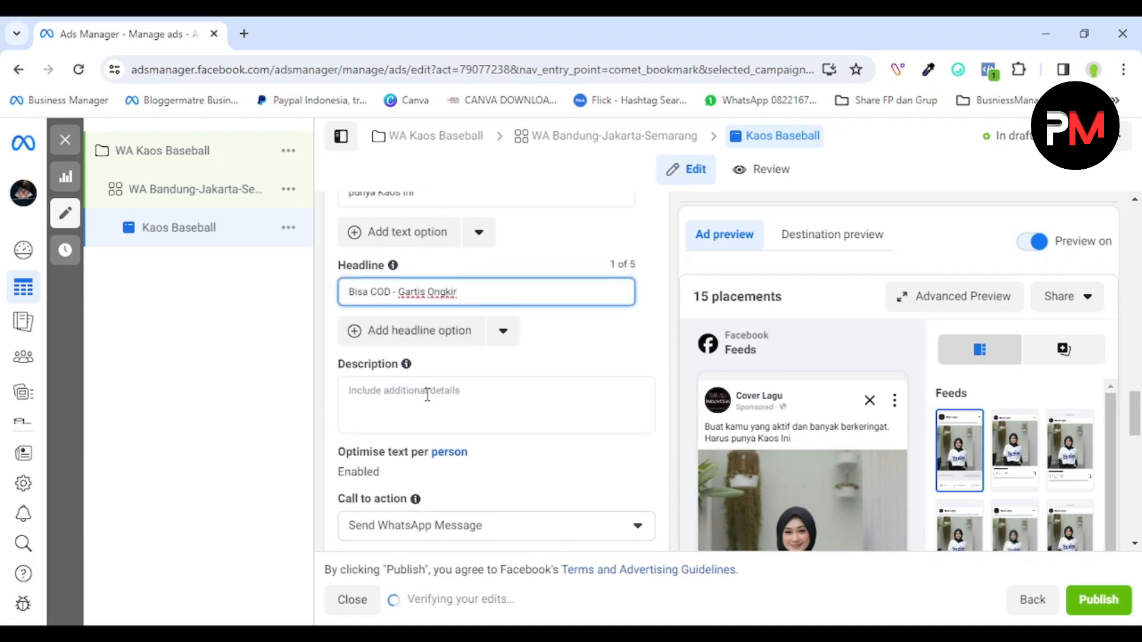
Change the ad's call to action from Send WhatsApp Message to Order Now
mouse_move(415, 499)
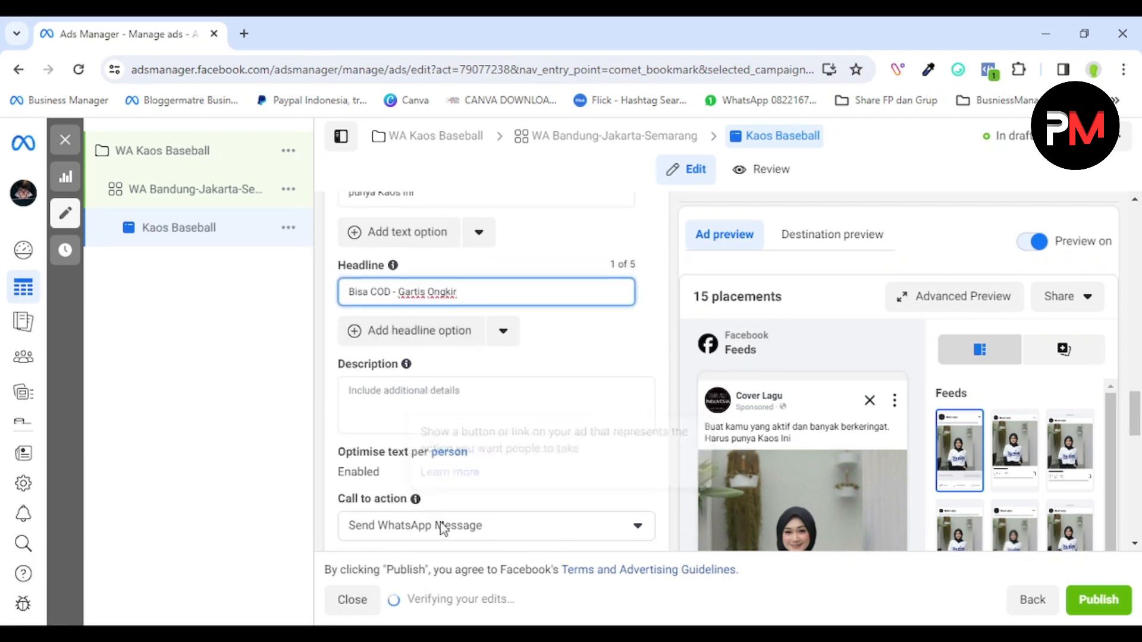
left_click(527, 535)
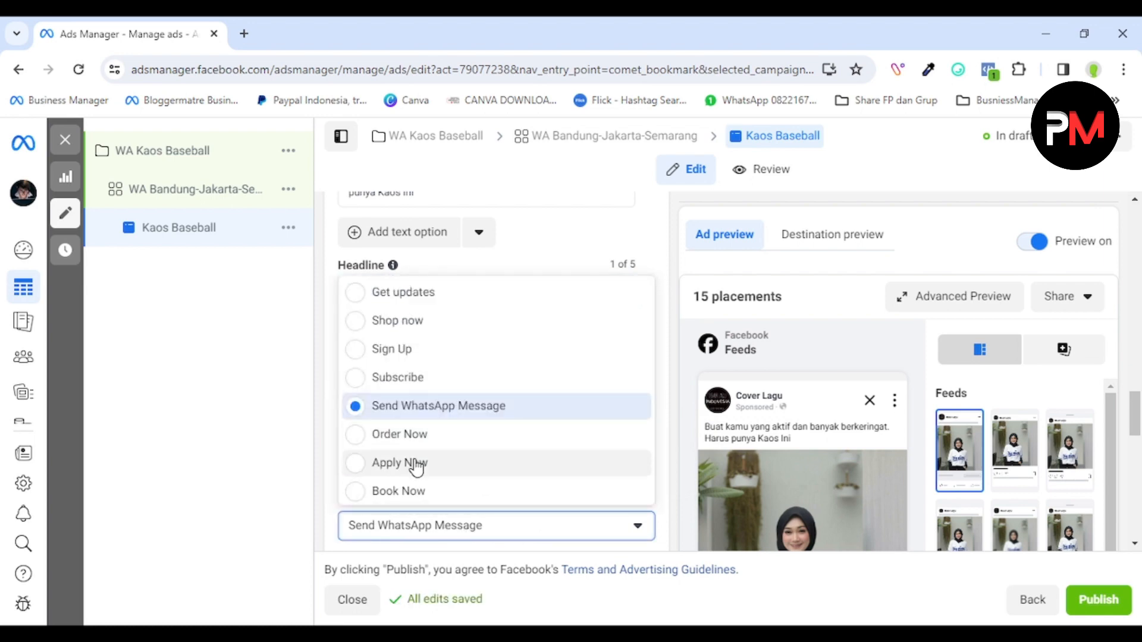
left_click(370, 441)
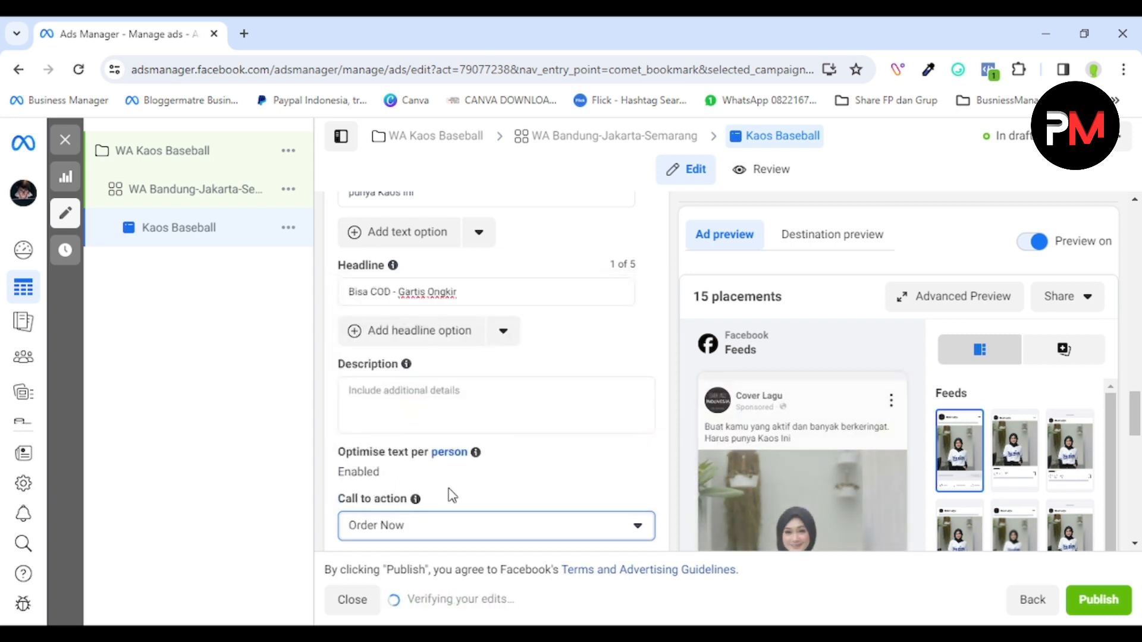
Keep Create new selected for the ad's WhatsApp message template
scroll(452, 496, "down", 4)
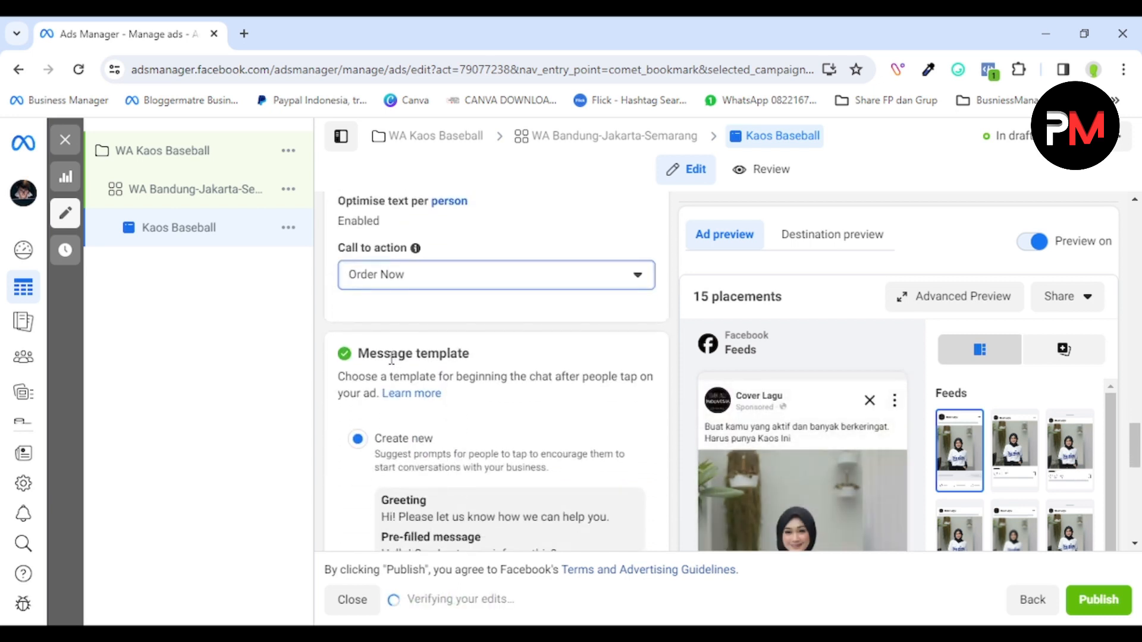
scroll(459, 420, "down", 3)
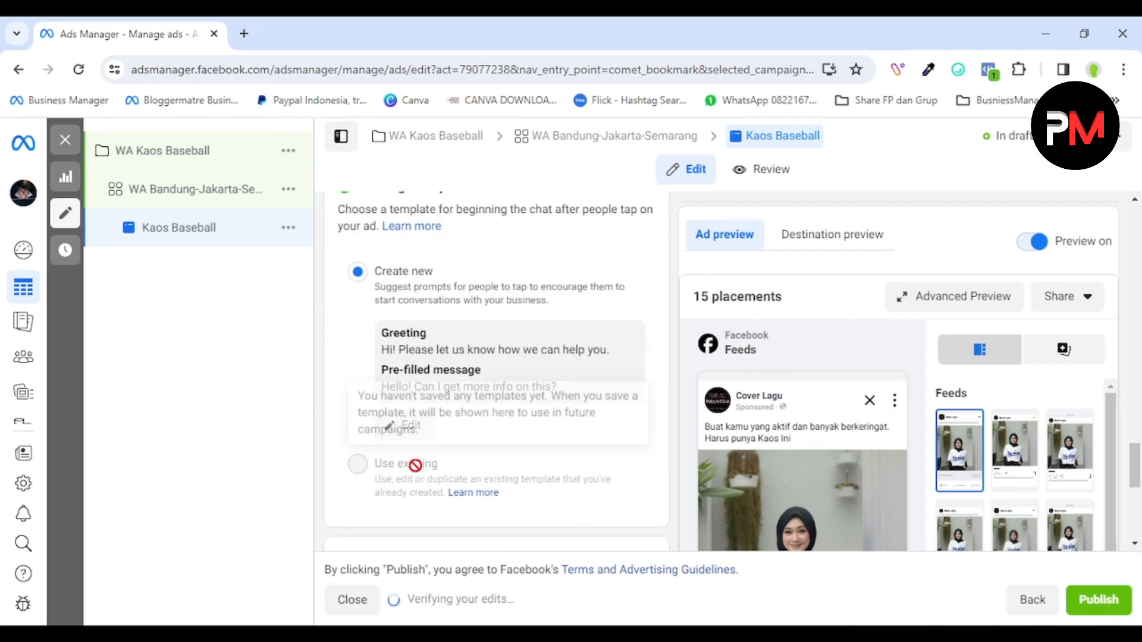
scroll(433, 288, "up", 1)
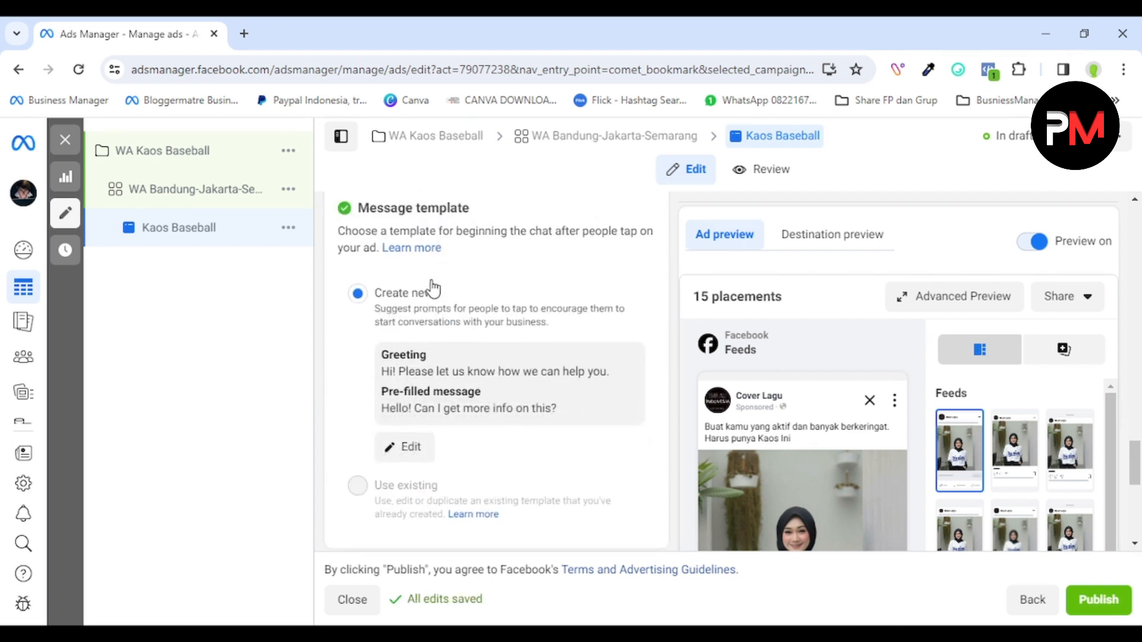
scroll(434, 289, "up", 1)
scroll(434, 298, "down", 1)
left_click(418, 283)
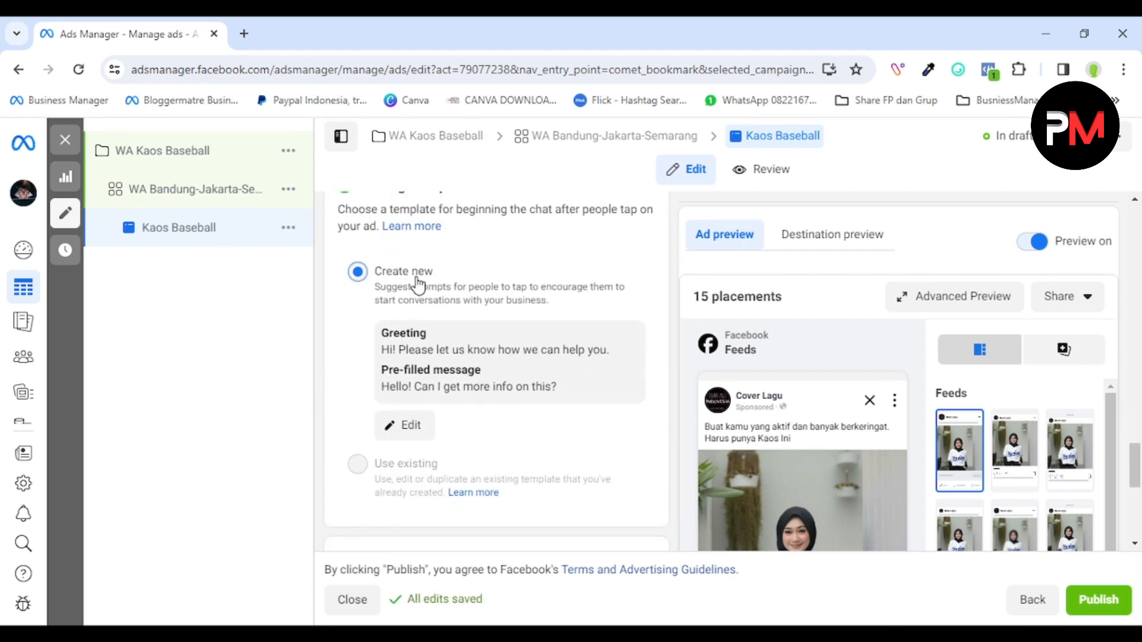
scroll(443, 357, "down", 2)
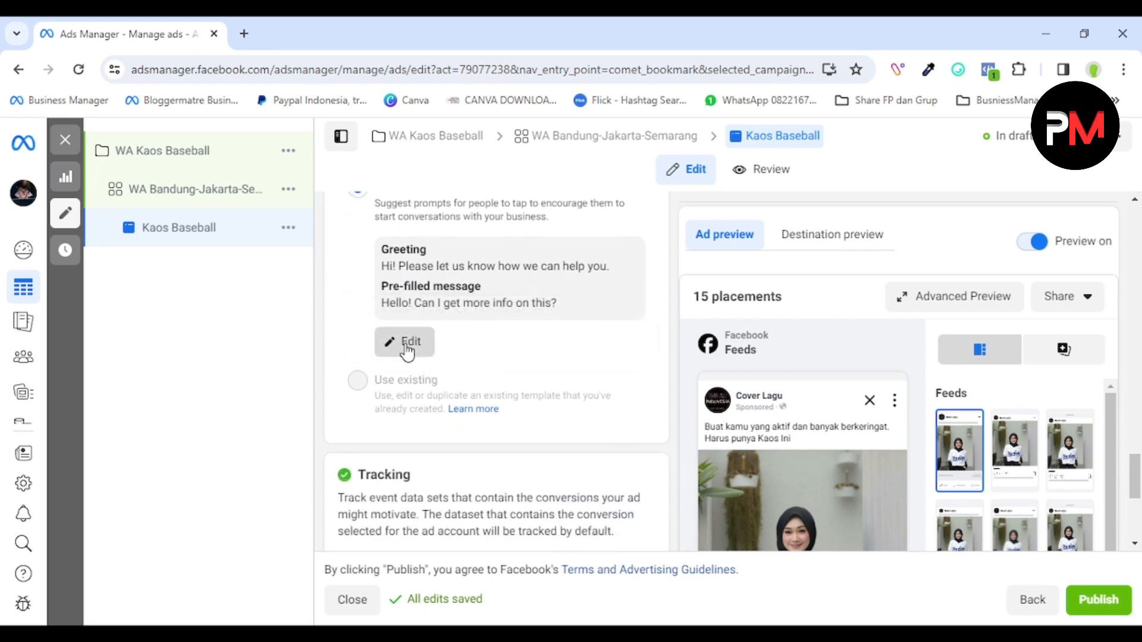
Begin the template greeting with 'Halo Ka' and clear the default greeting text
left_click(407, 342)
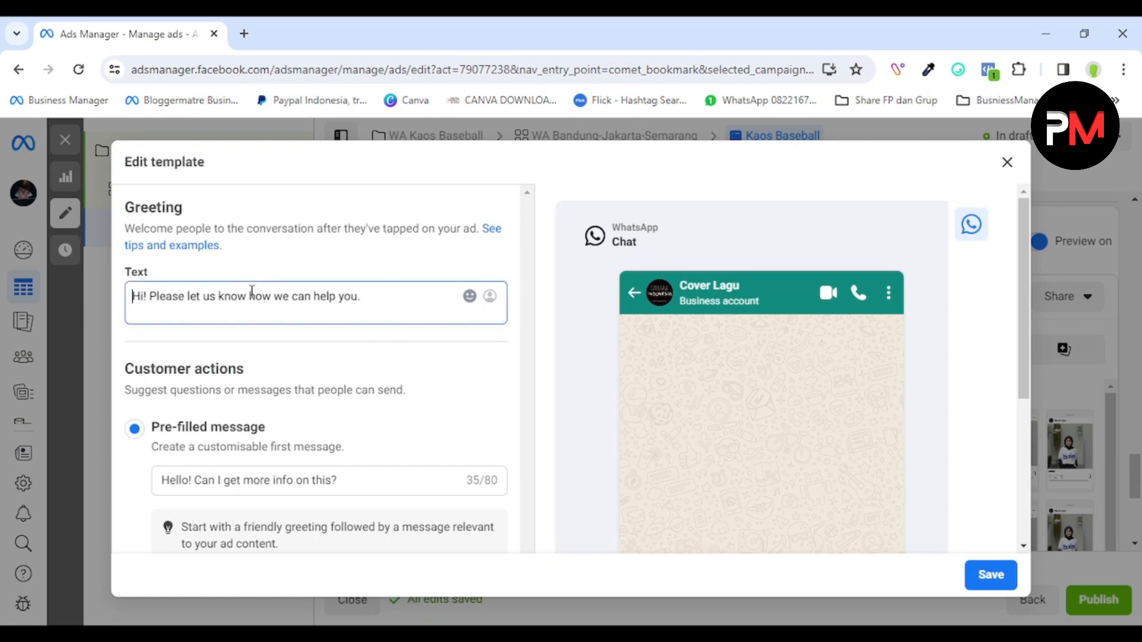
type("Halo")
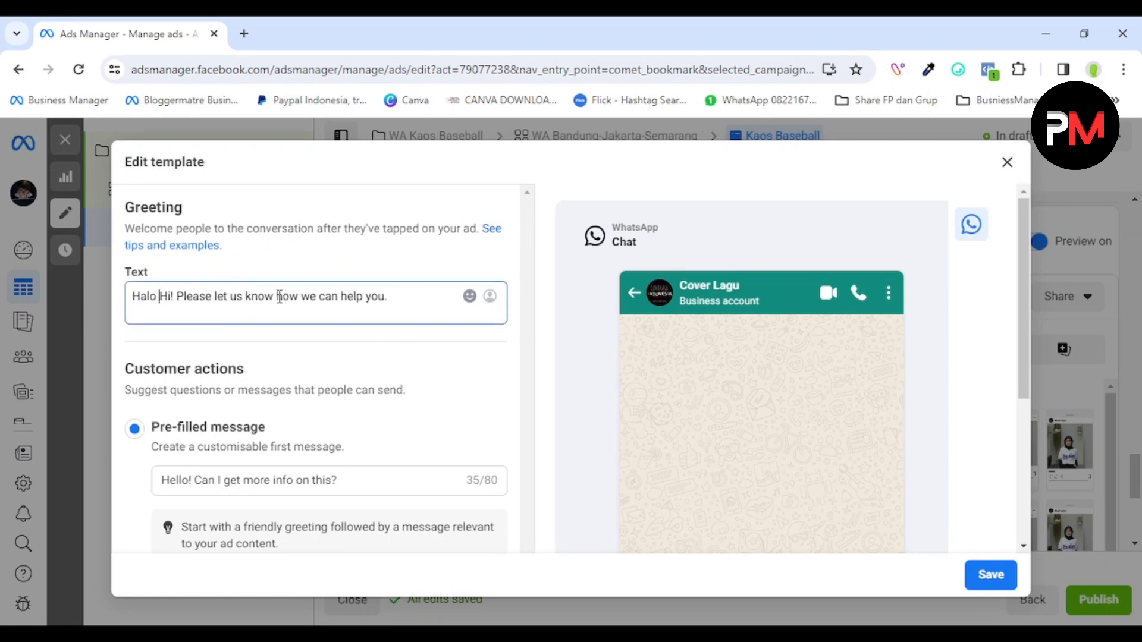
key("Delete")
key("Delete")
type("Ka")
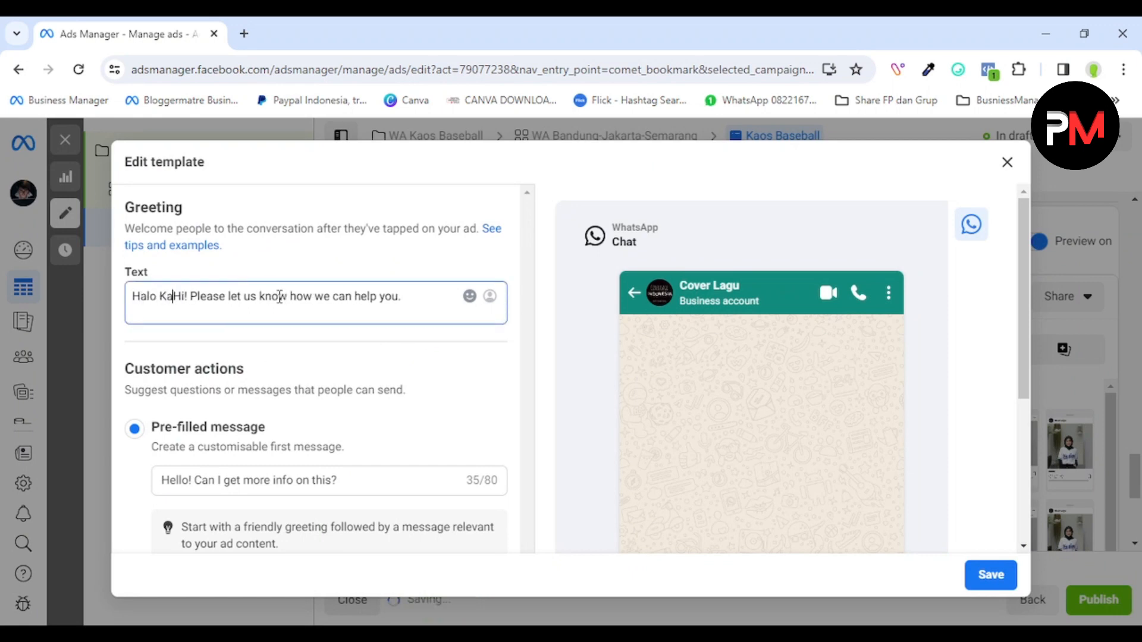
key("shift+End")
key("BackSpace")
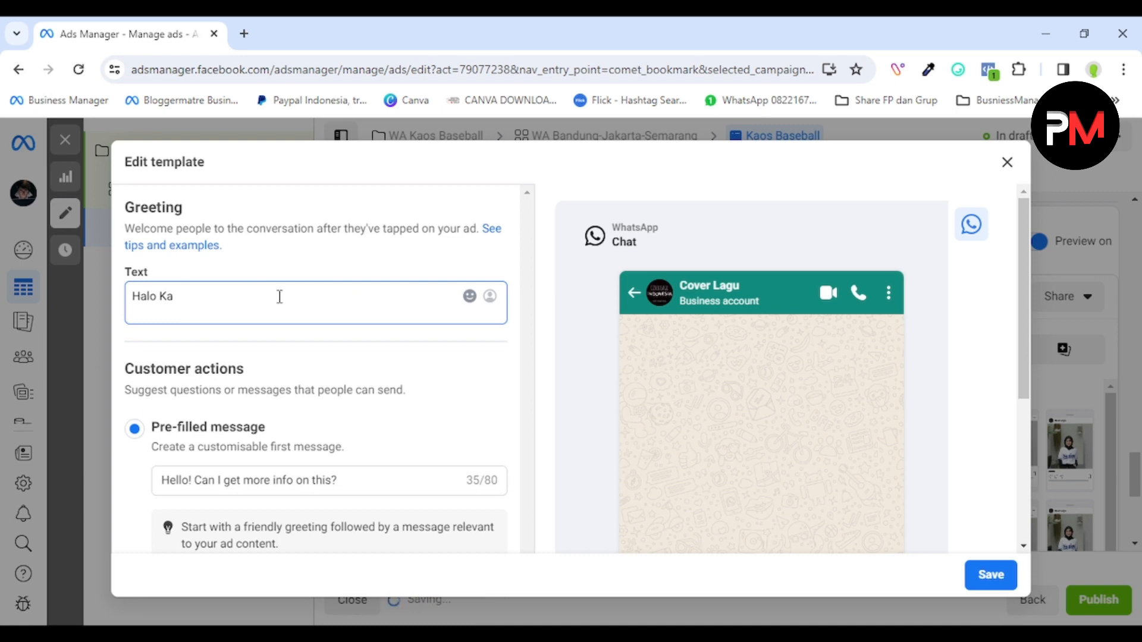
Complete the greeting as 'Halo Ka, saya mau pesan Kaos ini', correcting typos
type(", Bisa ")
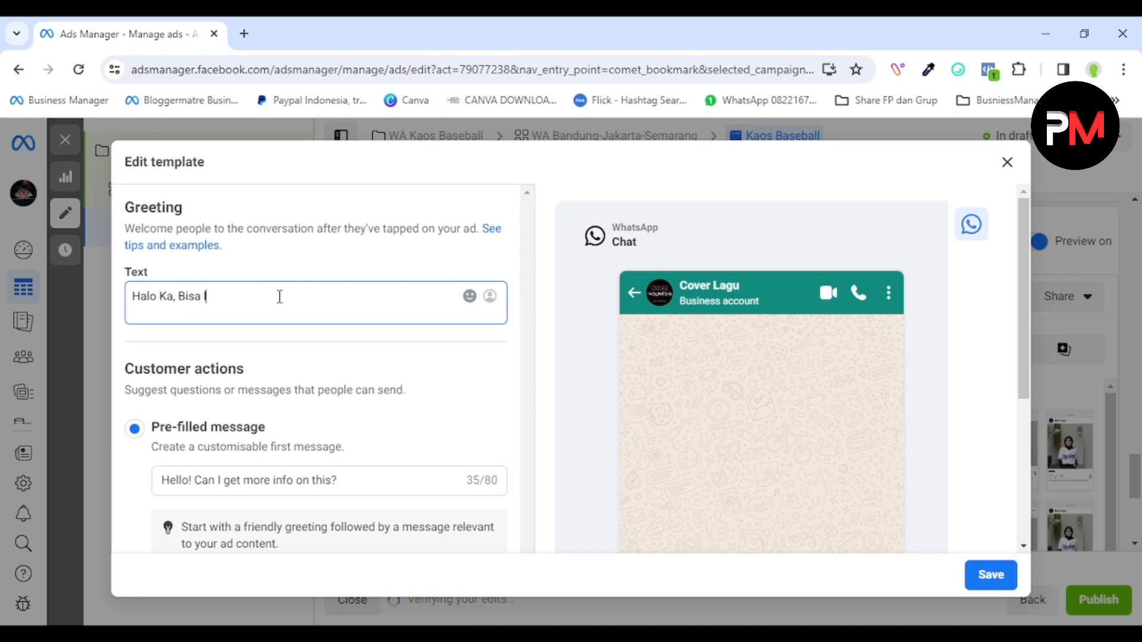
type("lihat Mini")
key("BackSpace")
key("BackSpace")
key("BackSpace")
type("odel")
key("BackSpace")
key("BackSpace")
key("BackSpace")
key("BackSpace")
key("BackSpace")
key("BackSpace")
key("BackSpace")
key("BackSpace")
key("BackSpace")
key("BackSpace")
key("BackSpace")
key("BackSpace")
key("BackSpace")
key("BackSpace")
key("BackSpace")
key("BackSpace")
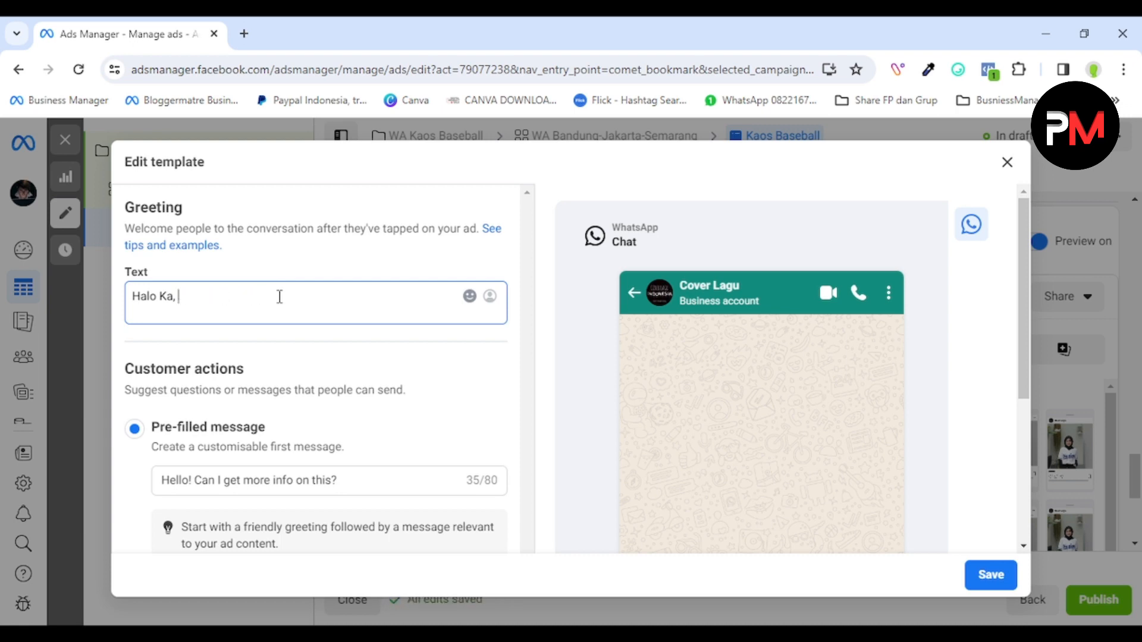
type("saya m")
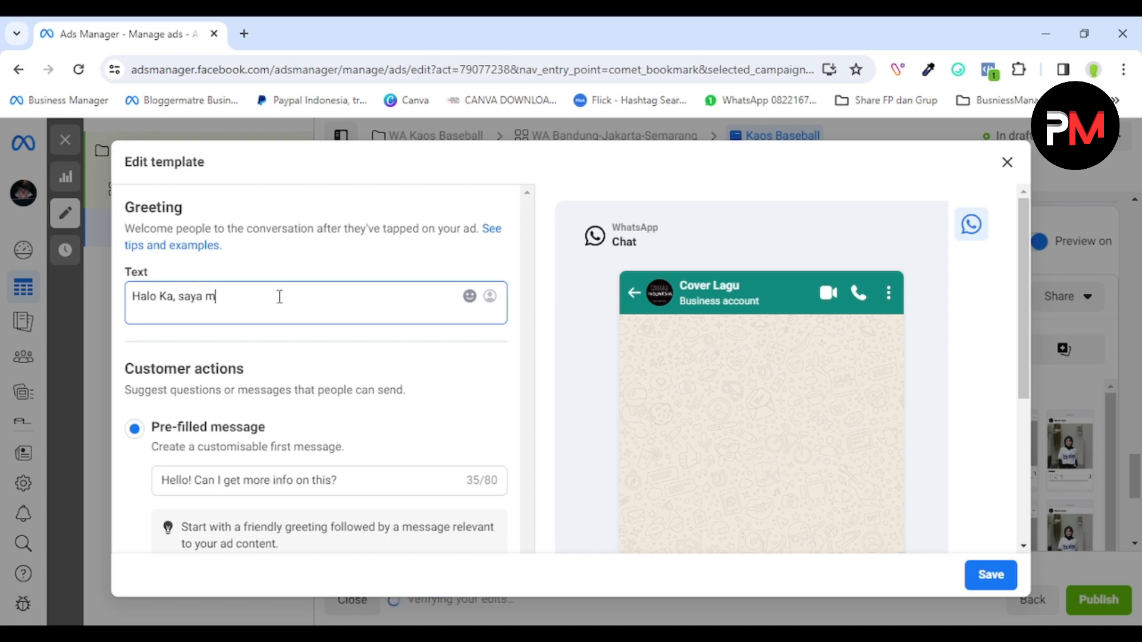
type("au pesan")
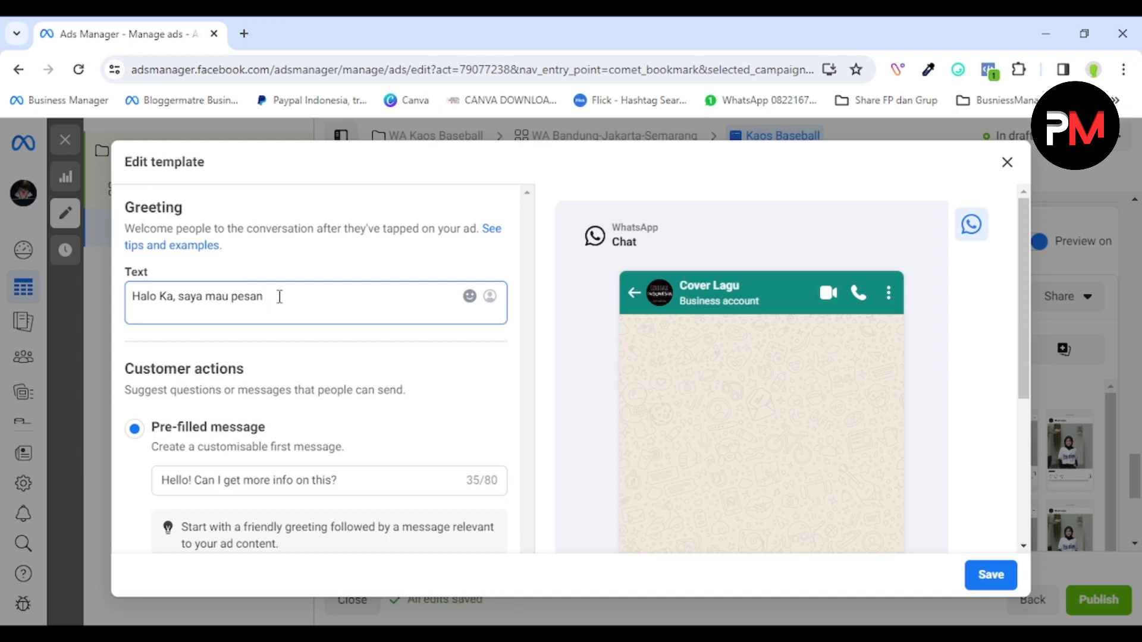
type("Kaso ini")
left_click_drag(316, 298, 268, 297)
type("Kaos ini")
scroll(250, 425, "down", 1)
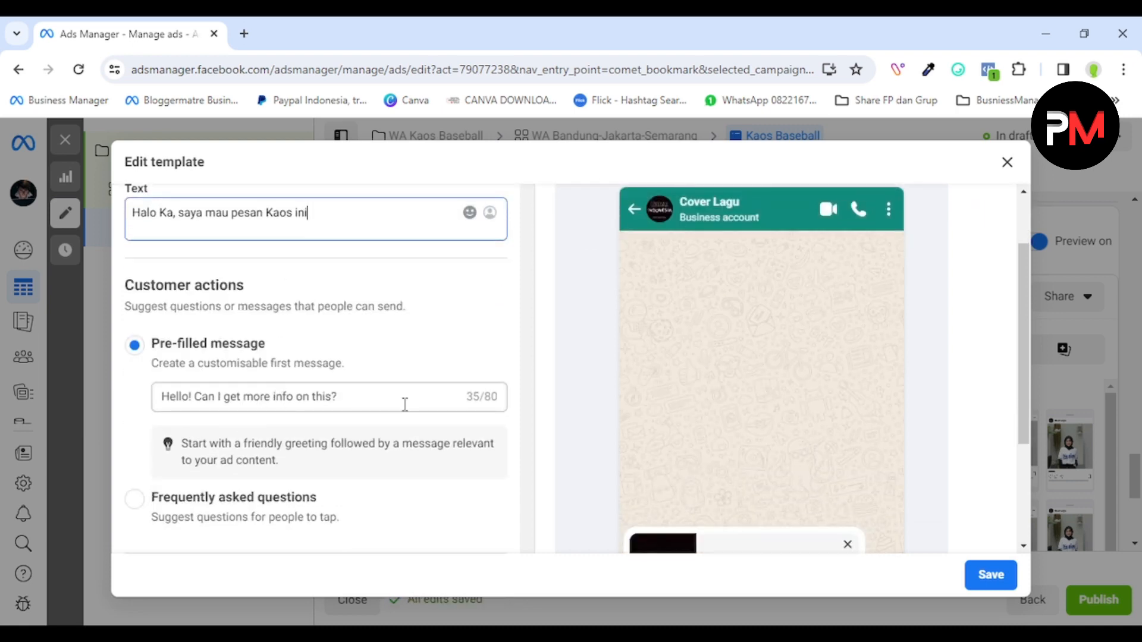
scroll(288, 330, "down", 2)
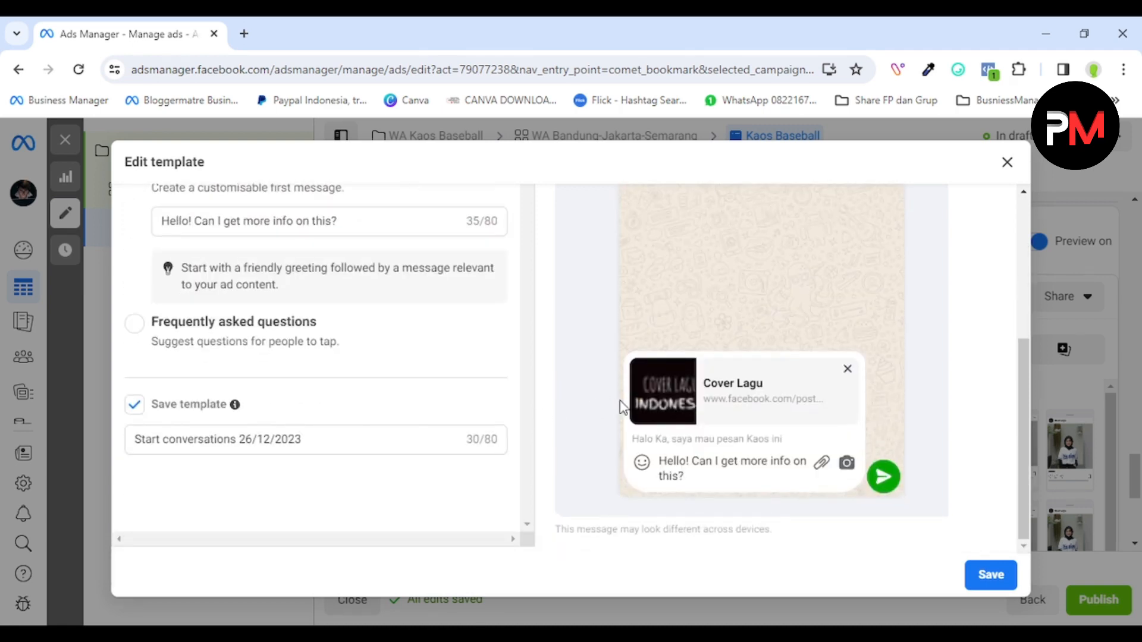
Save the Start conversations 26/12/2023 template and check the ad preview shows Order Now
left_click(989, 574)
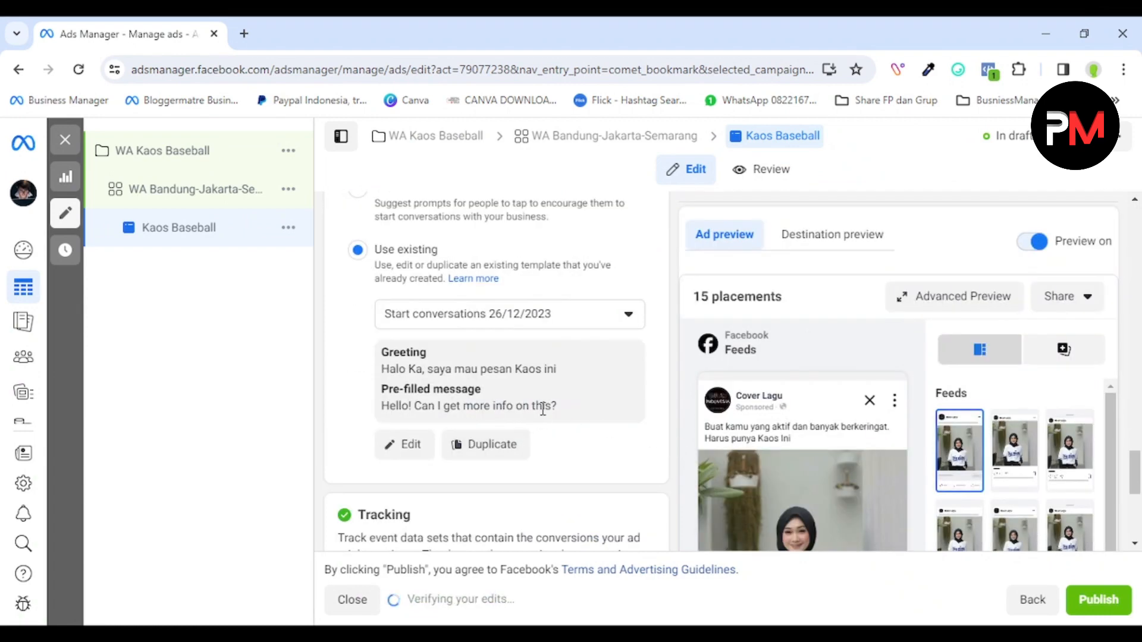
scroll(619, 387, "down", 5)
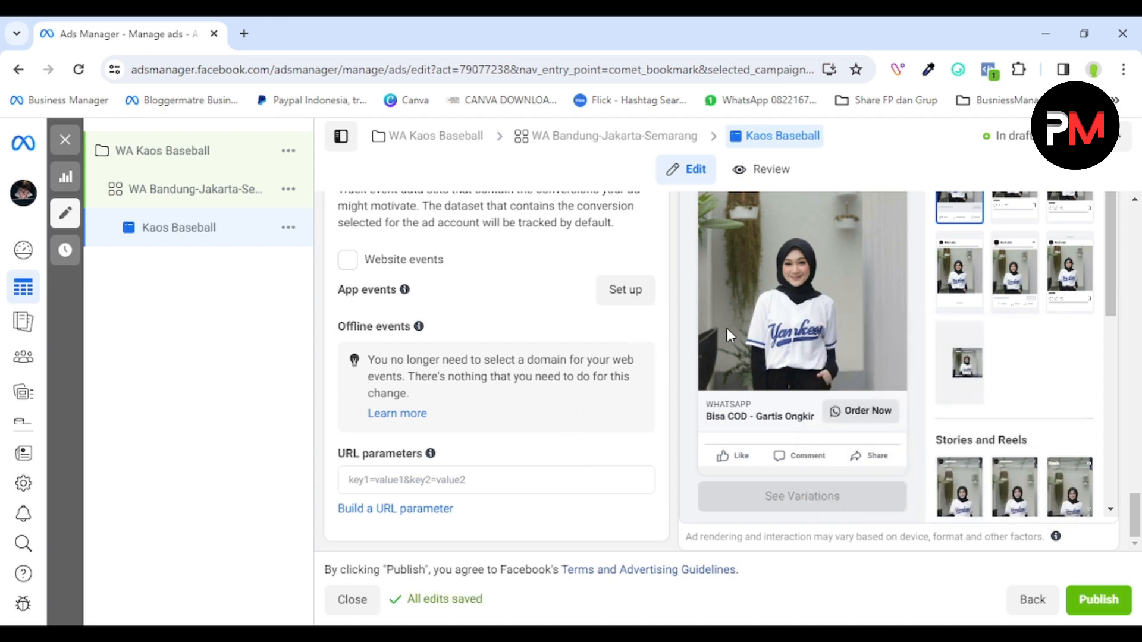
scroll(791, 366, "up", 5)
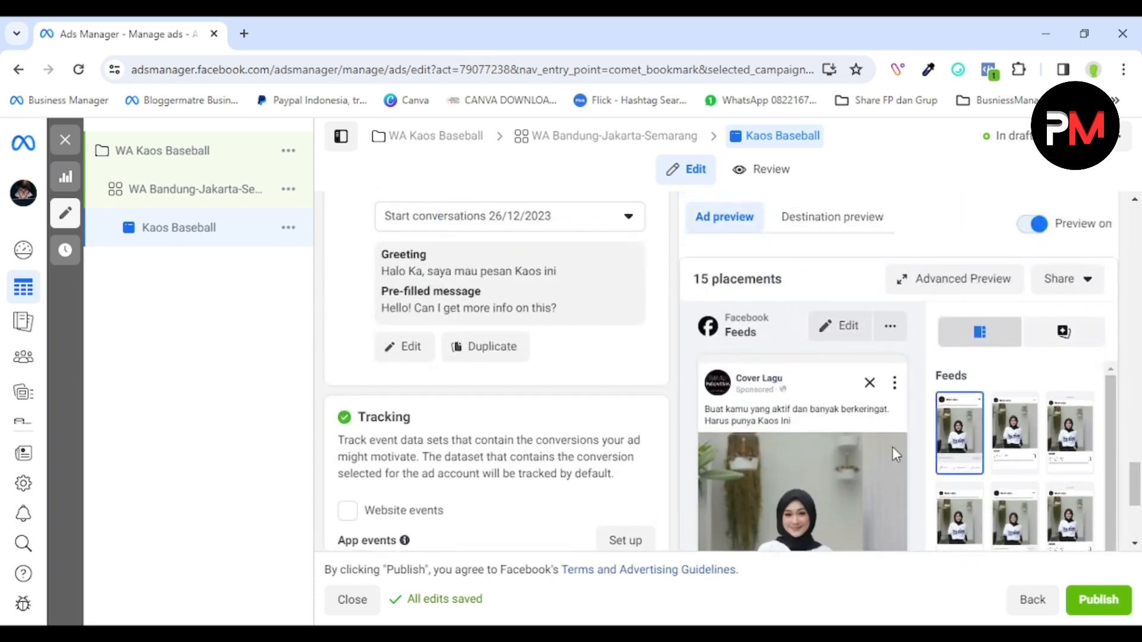